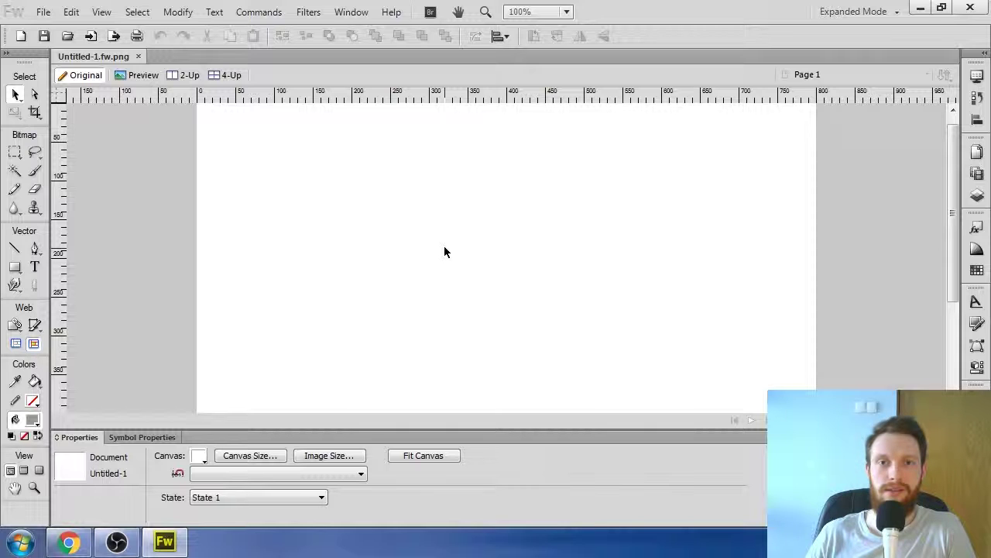
Draw a gray rectangle about 700 px wide across most of the 800 x 600 canvas
scroll(445, 247, "up", 1)
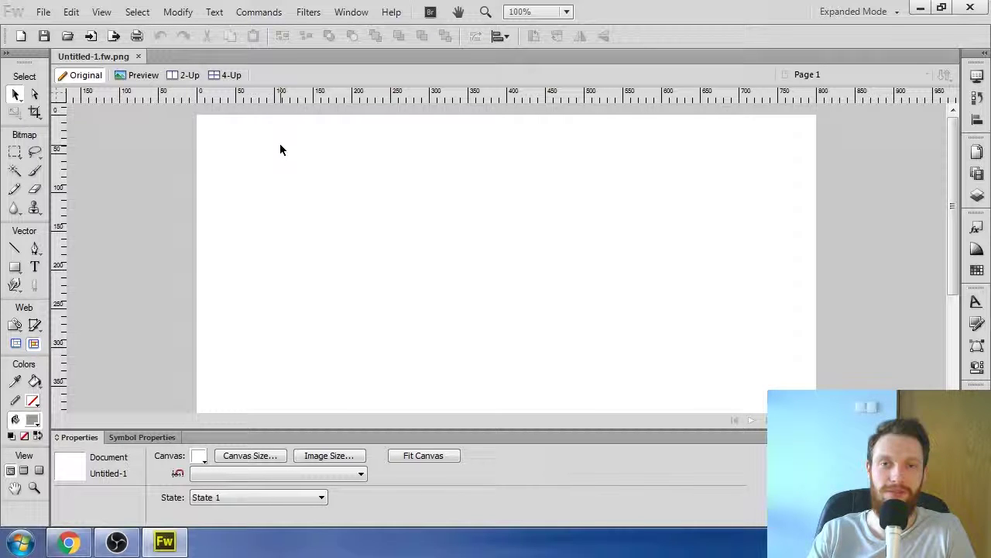
left_click(14, 264)
left_click_drag(234, 160, 778, 354)
left_click(15, 94)
left_click(161, 168)
key("ctrl+minus")
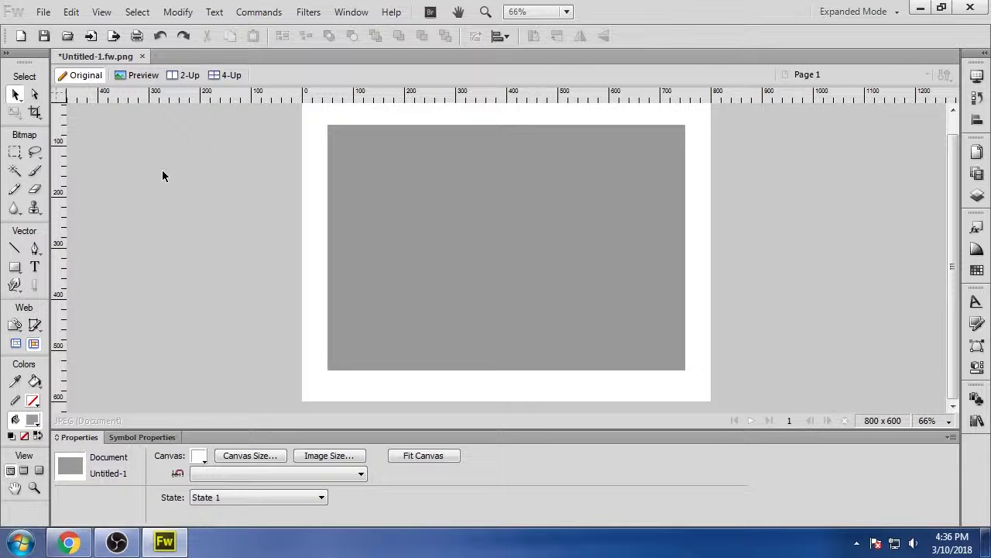
Set the rectangle's height to 470 px and reposition it at about X 51, Y 65 on the canvas
left_click(617, 274)
double_click(87, 512)
type("470")
key("Return")
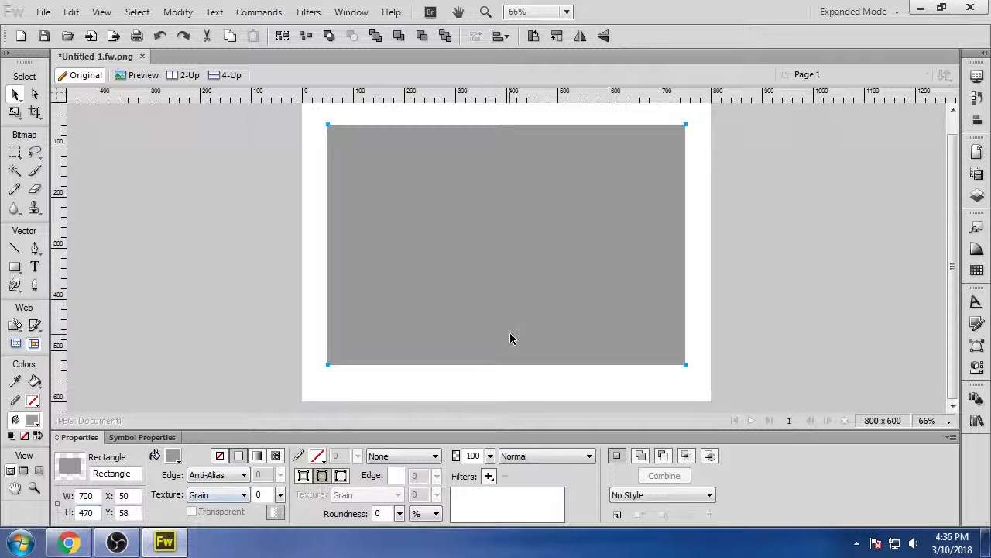
left_click(775, 316)
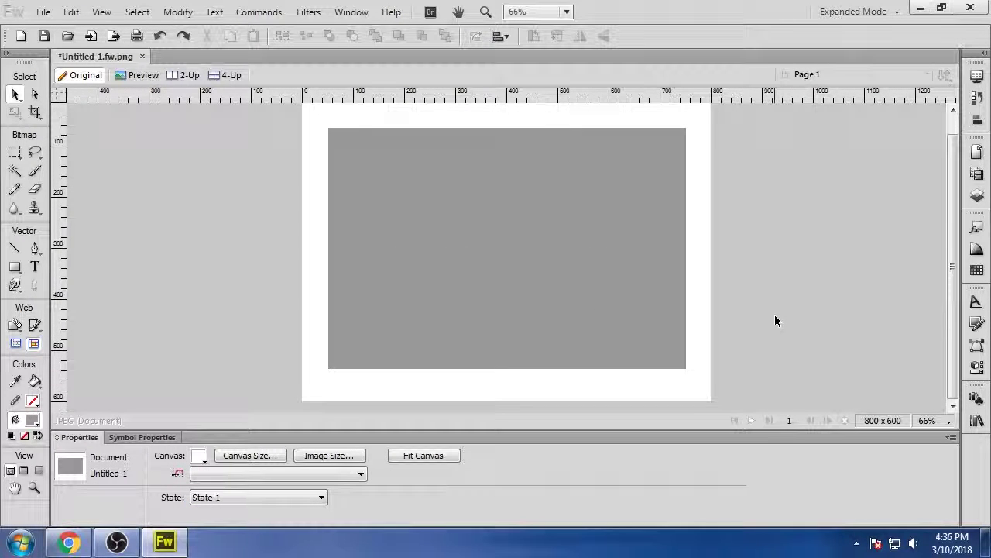
key("ctrl+1")
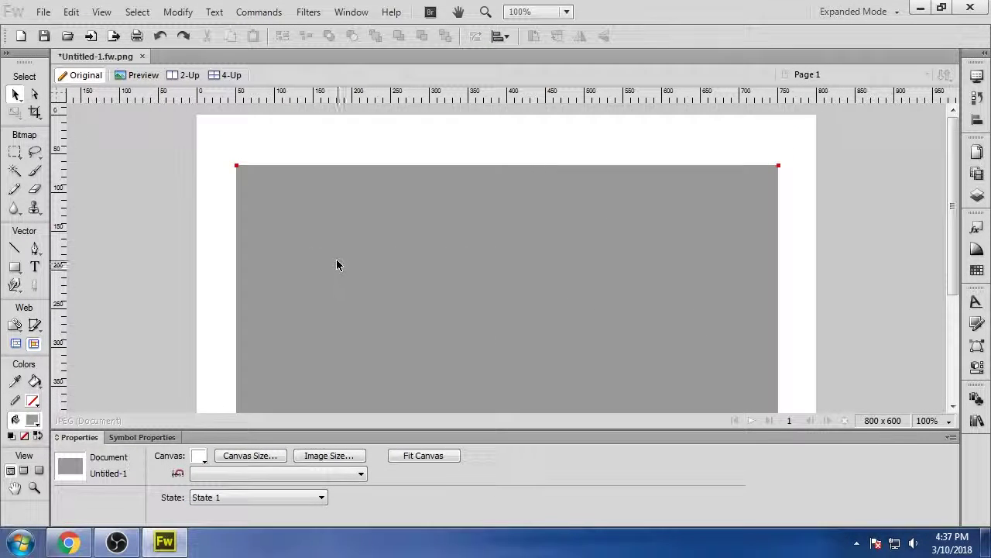
Copy the Dribbble Wallpaper image from Chrome, paste it into the Fireworks document, and move it down so the rectangle's upper part stays exposed
left_click(342, 264)
left_click(142, 323)
left_click(255, 295)
scroll(259, 292, "down", 5)
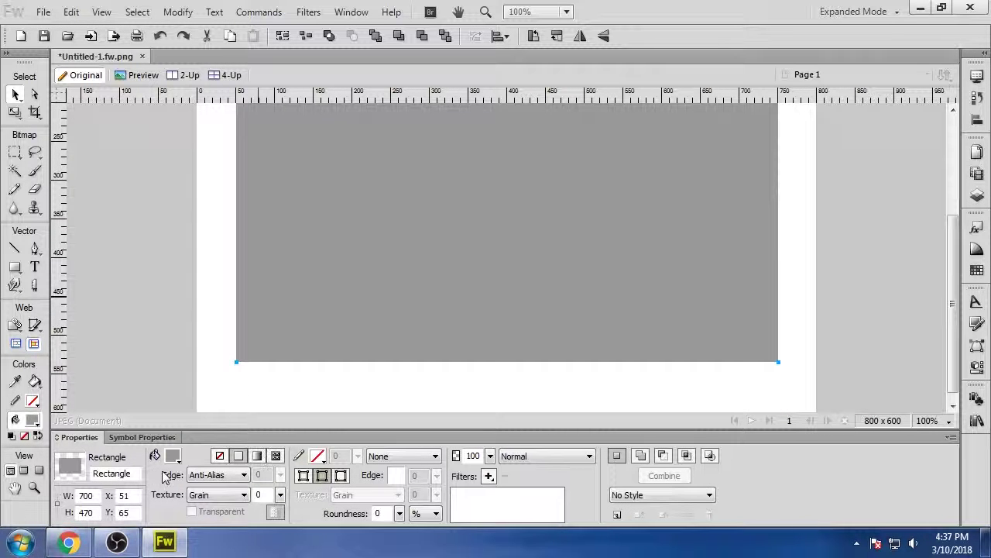
left_click(68, 542)
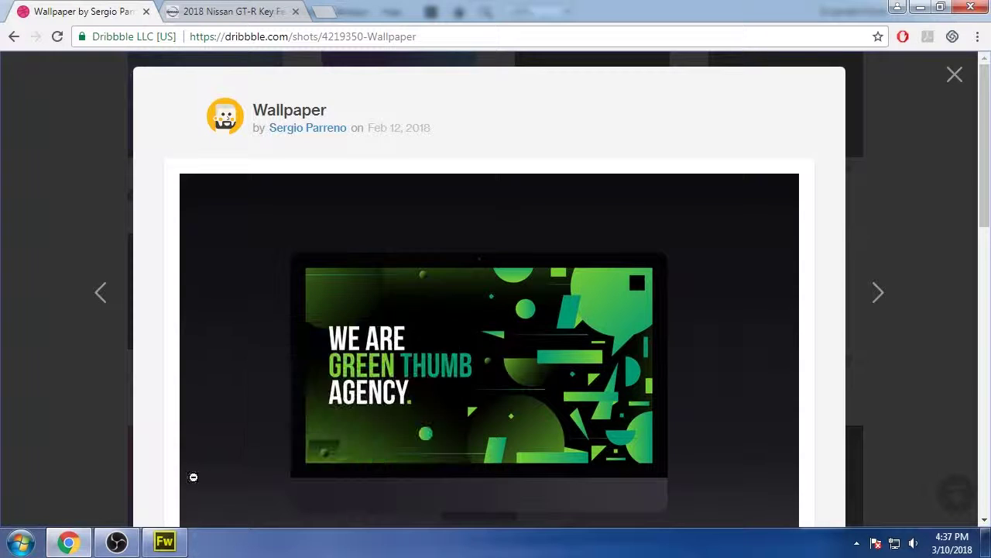
left_click(164, 541)
right_click(336, 280)
left_click(303, 252)
key("ctrl+v")
key("ctrl+minus")
key("ctrl+minus")
left_click_drag(458, 237, 458, 298)
left_click(429, 213)
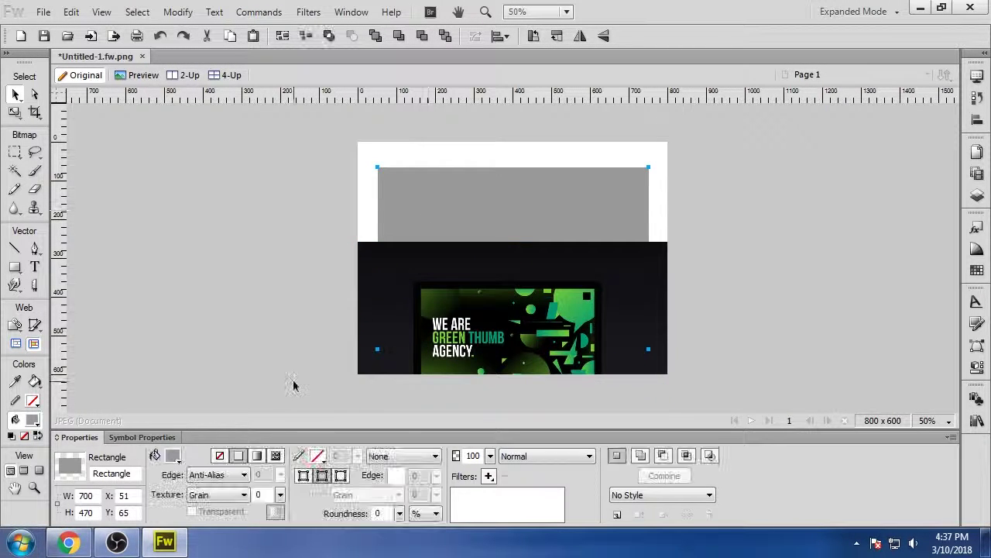
Give the rectangle a linear gradient fill and sample its start color from the dark upper area of the wallpaper image
left_click(257, 455)
left_click(265, 411)
left_click(375, 244)
left_click(369, 248)
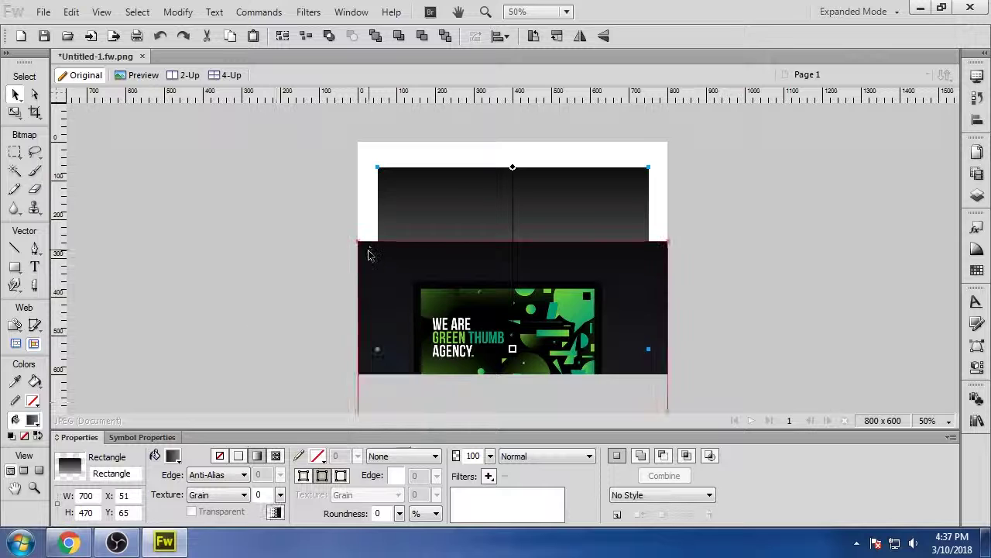
Sample the gradient's end color from the dark lower area of the wallpaper image and delete that image
left_click(372, 327)
left_click_drag(372, 328, 284, 186)
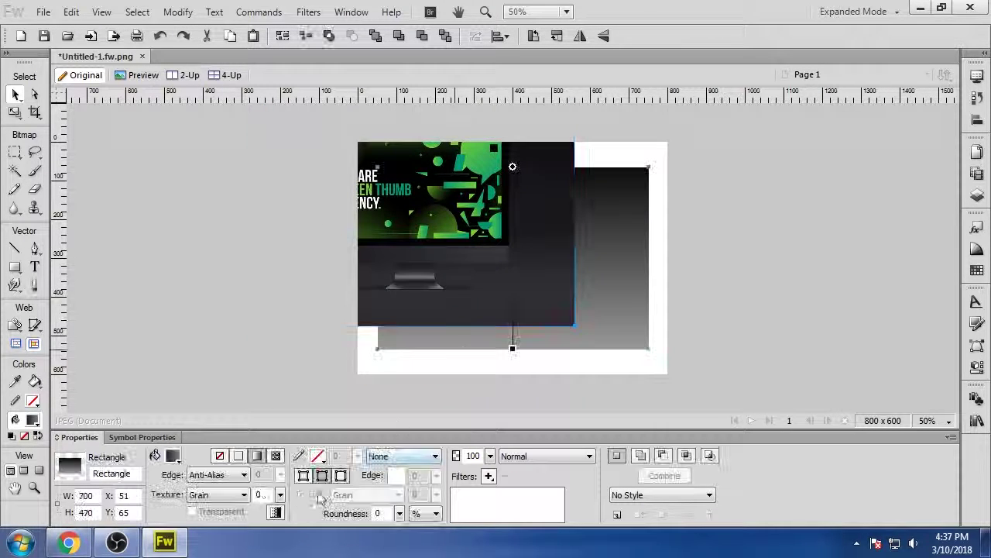
left_click(256, 455)
left_click(403, 410)
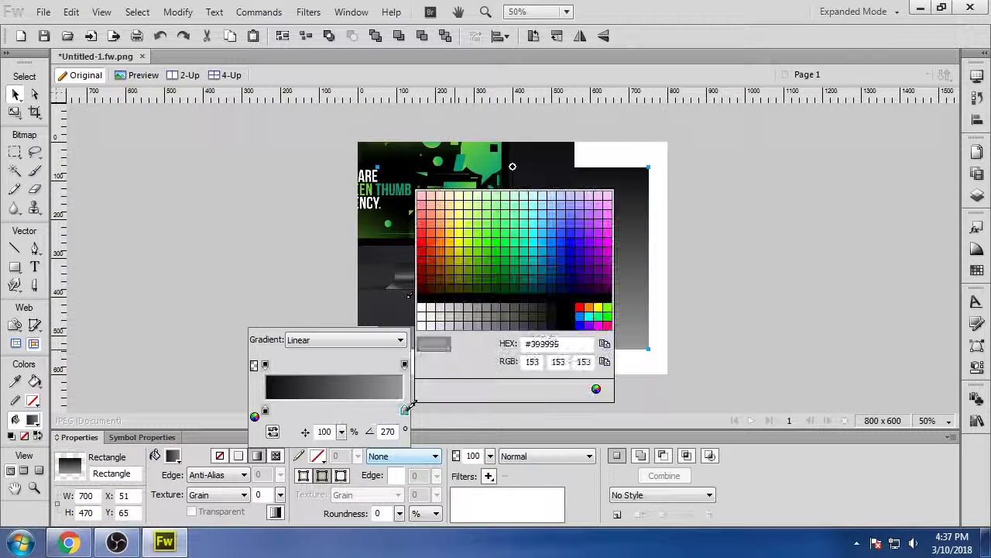
left_click(393, 319)
left_click_drag(399, 311, 372, 255)
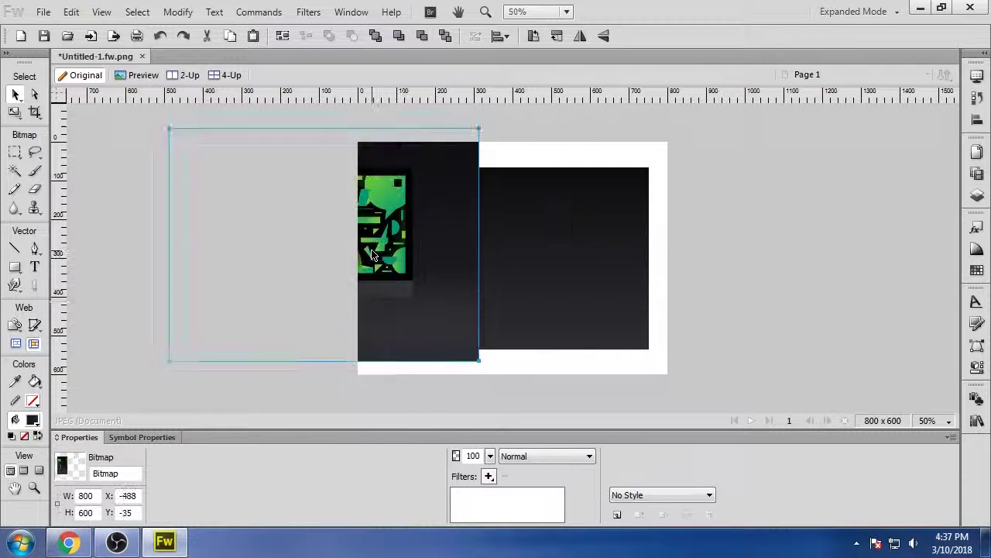
key("Delete")
Reorient the rectangle's gradient diagonally from its upper-left area to its lower-right corner
left_click(500, 261)
left_click_drag(514, 169, 439, 170)
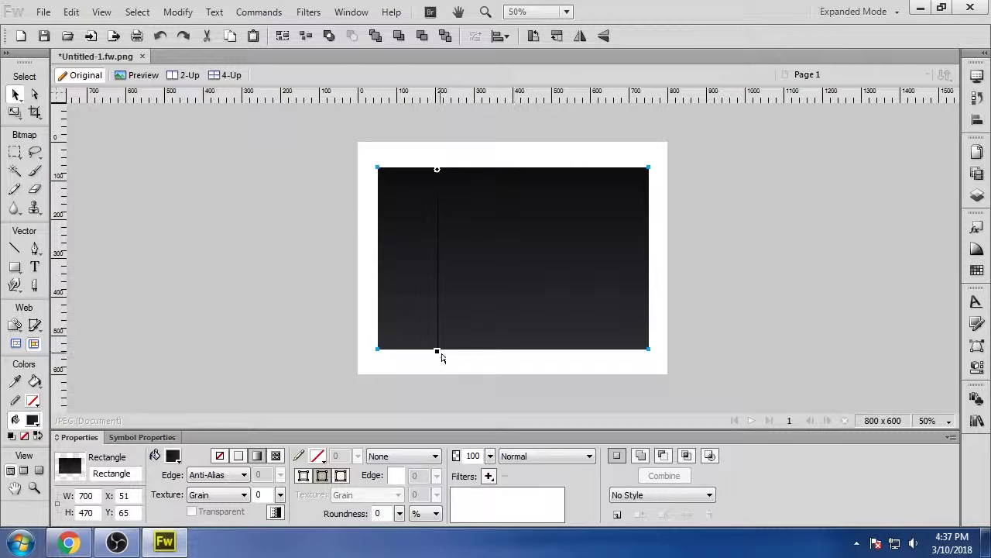
left_click_drag(438, 352, 609, 317)
left_click_drag(439, 168, 430, 188)
left_click_drag(599, 333, 636, 345)
key("ctrl+=")
key("ctrl+=")
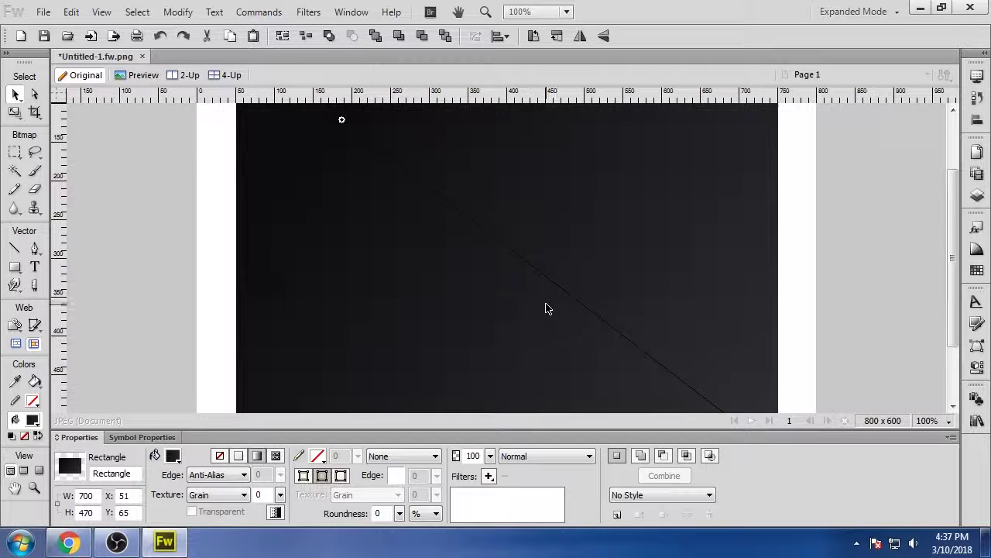
Fine-tune the diagonal gradient by moving its end point slightly farther out past the rectangle's lower-right corner
scroll(341, 208, "up", 3)
scroll(371, 248, "down", 4)
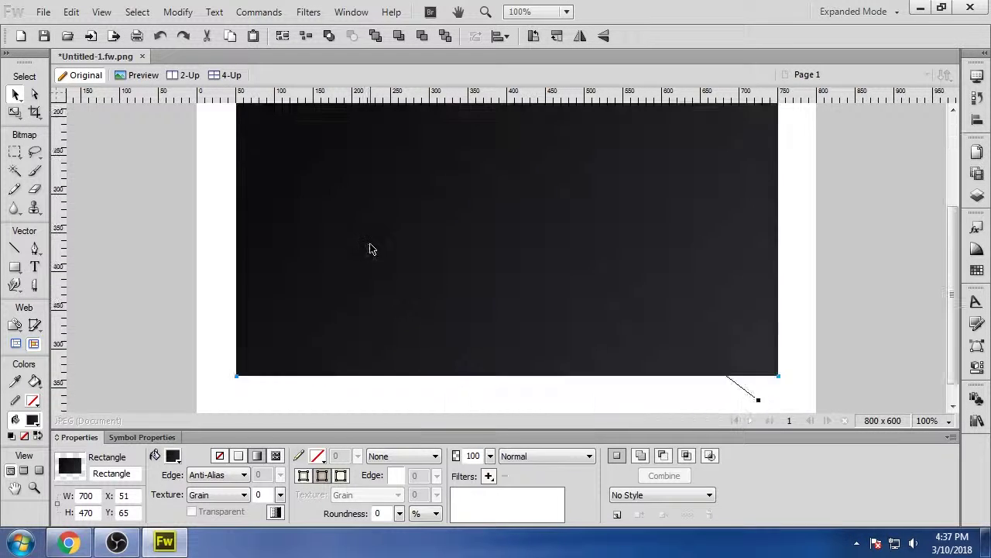
scroll(370, 249, "down", 1)
left_click_drag(758, 386, 784, 380)
scroll(527, 308, "up", 6)
scroll(525, 309, "down", 3)
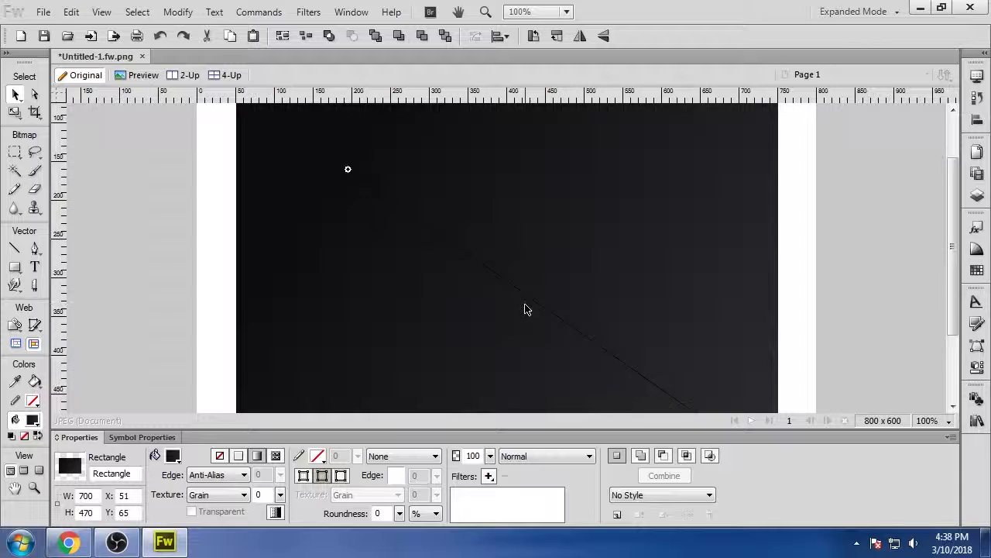
scroll(526, 305, "down", 4)
left_click(881, 299)
scroll(886, 337, "up", 6)
scroll(886, 337, "down", 6)
scroll(887, 338, "up", 3)
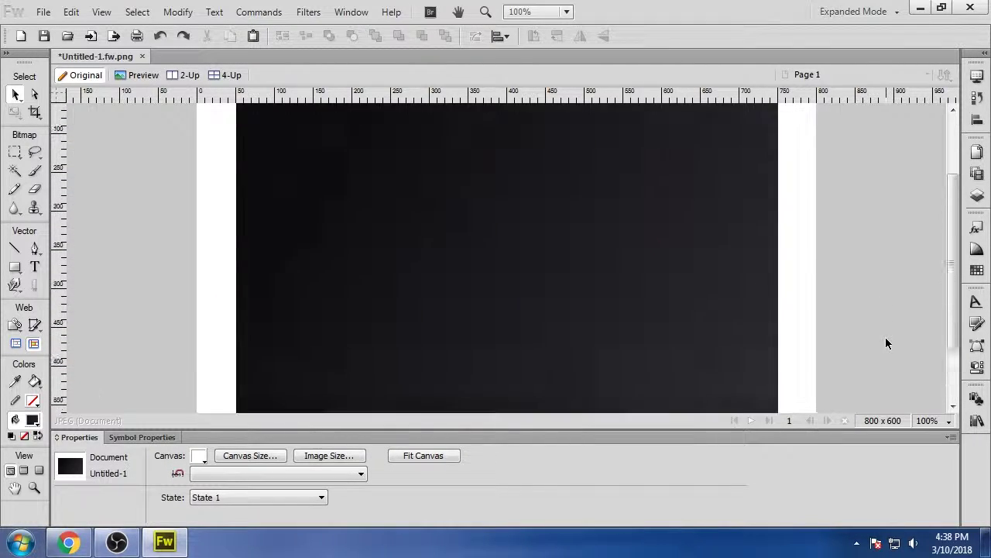
scroll(887, 344, "up", 1)
Bring the orange Nissan GT-R image into the Fireworks document from Chrome
left_click(165, 541)
left_click(69, 542)
left_click(377, 484)
left_click_drag(377, 484, 388, 224)
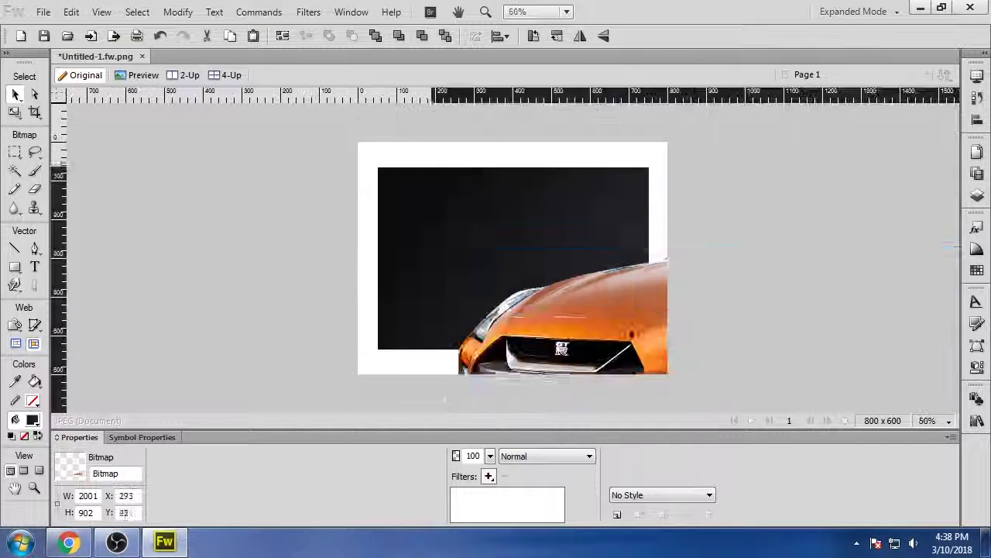
Scale the car image down to about 573 x 258 px and place it at about X 179, Y 172 over the dark rectangle
left_click_drag(632, 334, 532, 188)
scroll(532, 188, "down", 3)
left_click(15, 112)
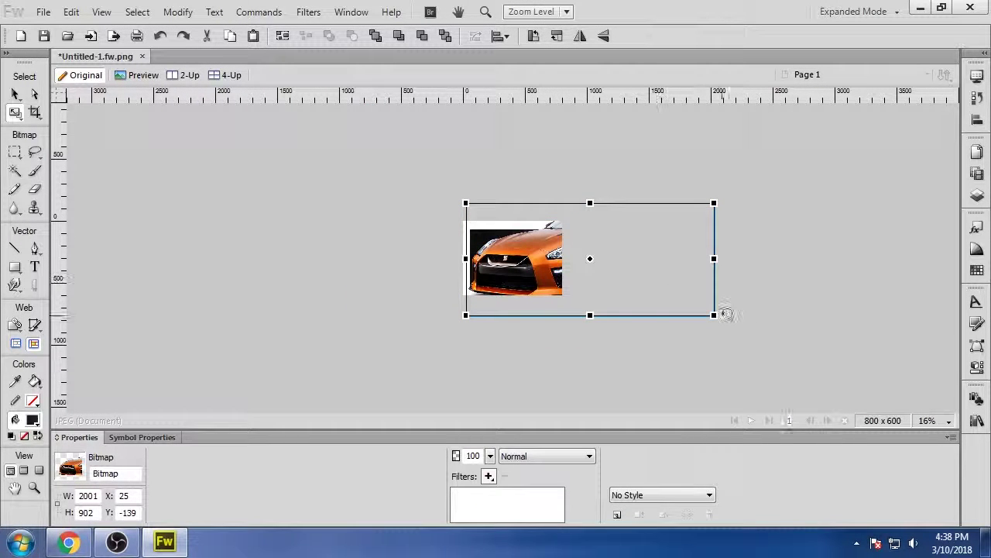
left_click_drag(713, 315, 506, 265)
key("v")
scroll(508, 267, "up", 4)
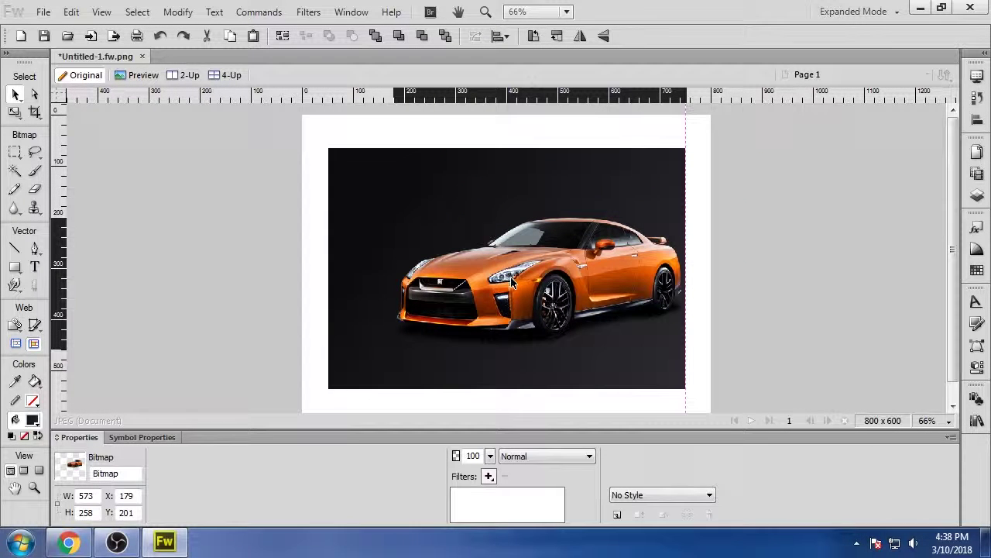
left_click_drag(510, 277, 509, 269)
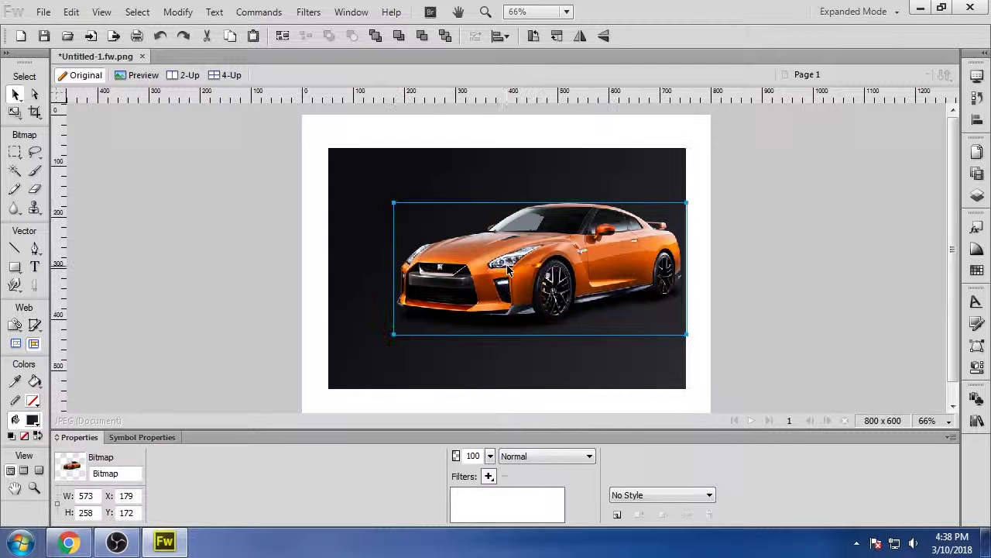
left_click(15, 112)
left_click_drag(386, 335, 516, 298)
left_click(15, 94)
left_click_drag(588, 244, 612, 270)
key("ctrl+1")
key("ctrl+z")
key("ctrl+z")
key("ctrl+z")
Scale the car image to about 446 x 201 px and move it to about X 349, Y 200, overhanging the rectangle's right edge
left_click(15, 113)
left_click_drag(336, 200, 433, 244)
left_click(14, 94)
left_click(216, 196)
left_click_drag(545, 312, 575, 293)
scroll(579, 271, "down", 3)
left_click_drag(584, 242, 587, 238)
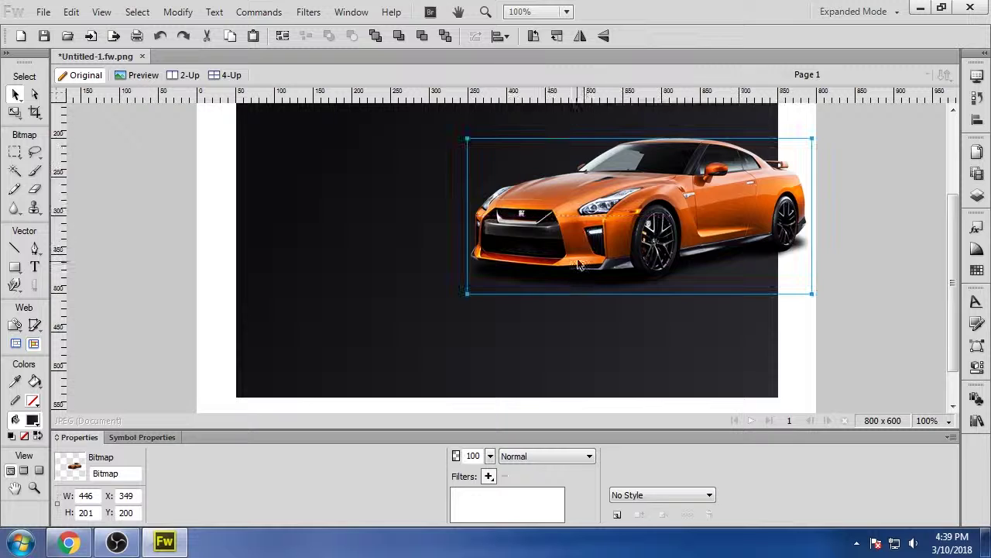
scroll(578, 265, "down", 2)
left_click(888, 299)
scroll(881, 302, "up", 4)
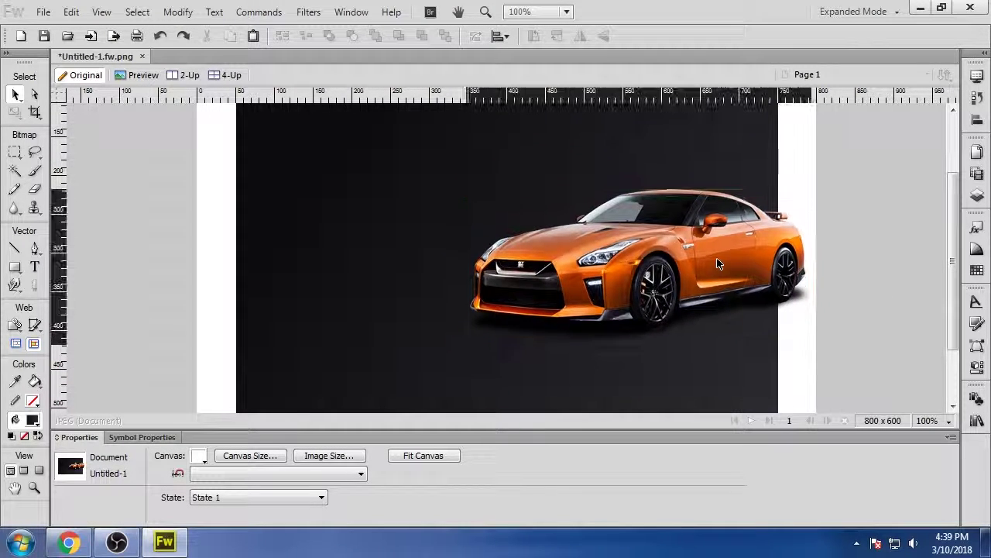
Nudge the car image to X 351, Y 200 and review the composition
left_click(723, 252)
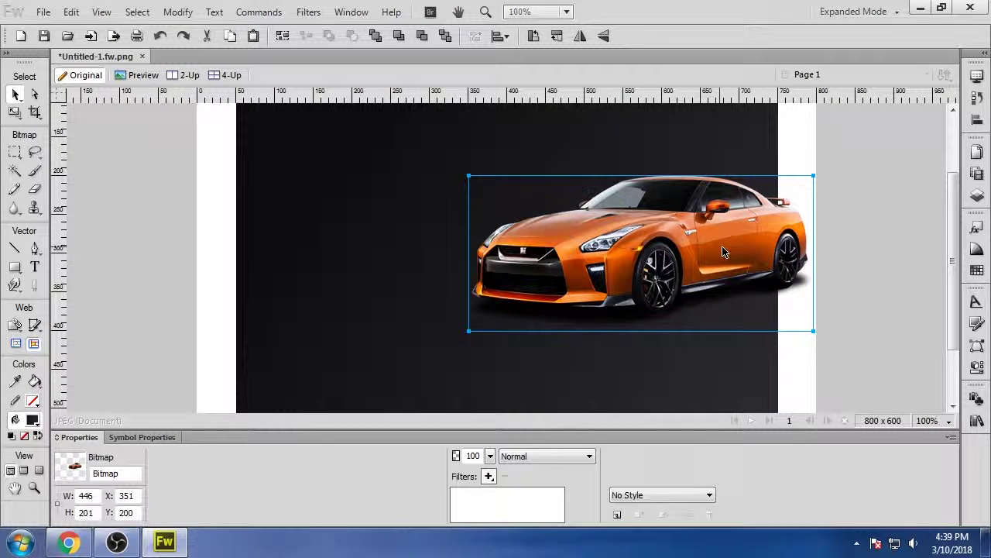
left_click(889, 296)
scroll(889, 296, "up", 3)
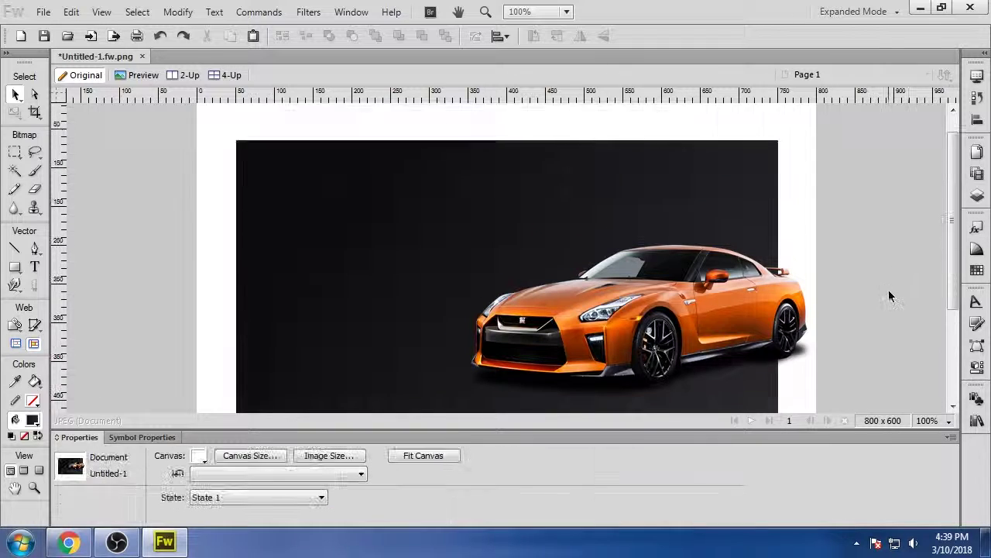
scroll(889, 296, "down", 4)
scroll(889, 296, "down", 4)
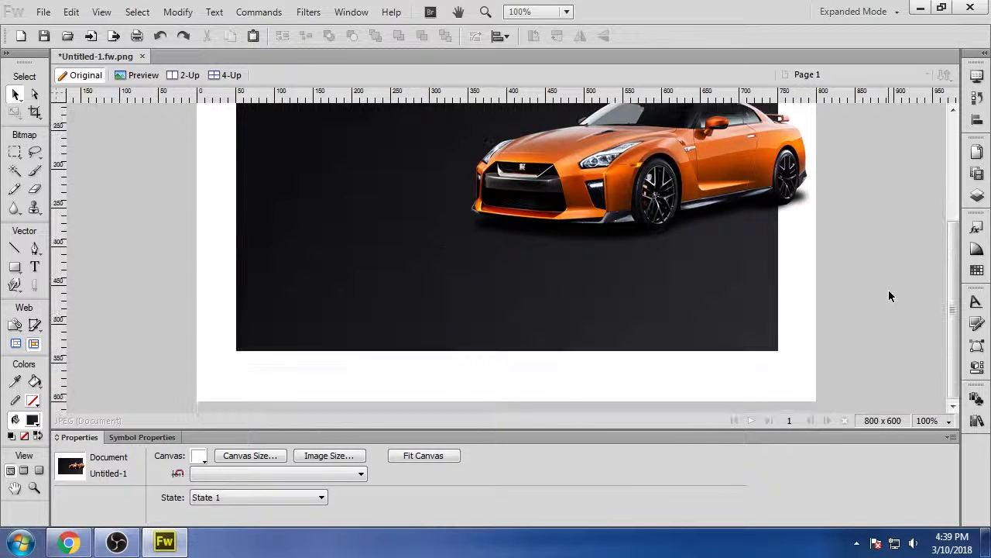
Add the text "Nissan GT-R R35 2018" in the upper-left area of the dark rectangle
scroll(233, 287, "up", 4)
left_click(35, 267)
left_click(277, 194)
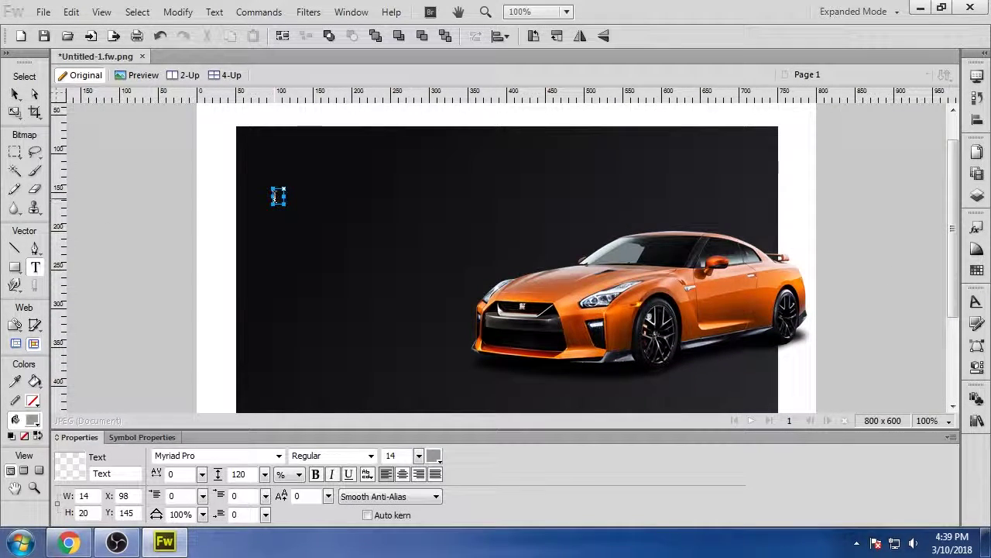
type("Nissan GT-R R35 2018")
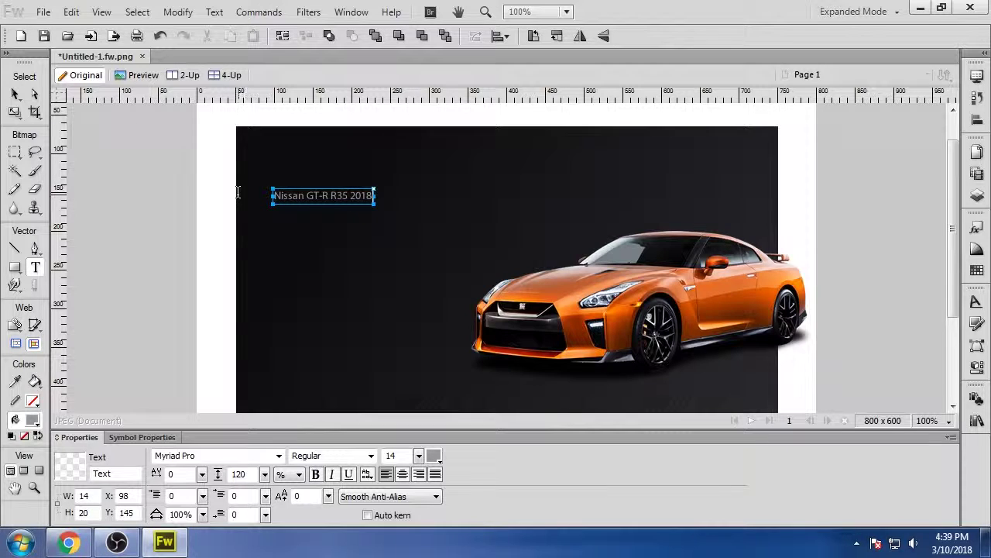
Make the title text white and bold, with a font size of 56
left_click(16, 93)
left_click(371, 456)
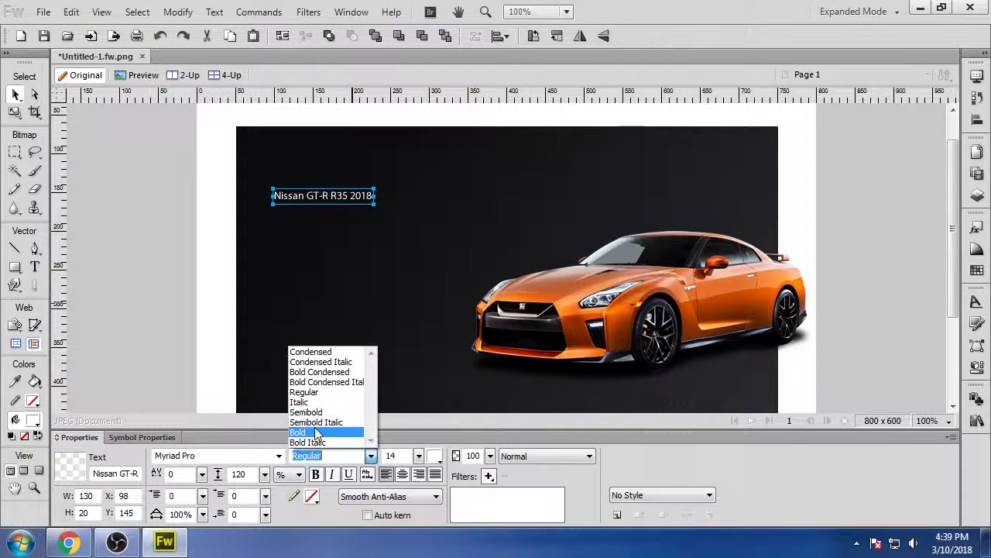
left_click(310, 431)
left_click_drag(419, 457, 422, 416)
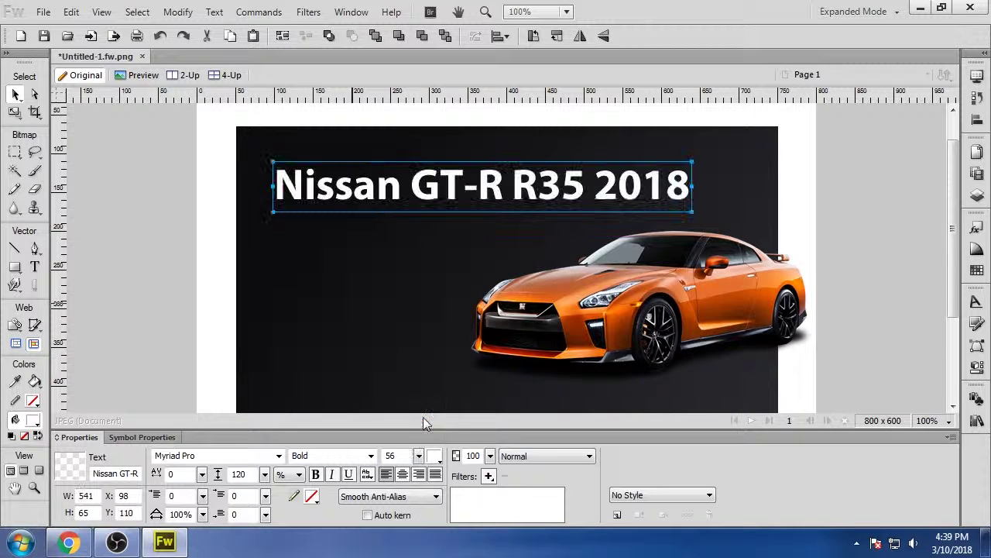
Move the title to about X 92, Y 117 and set its font to Rubik
left_click(278, 456)
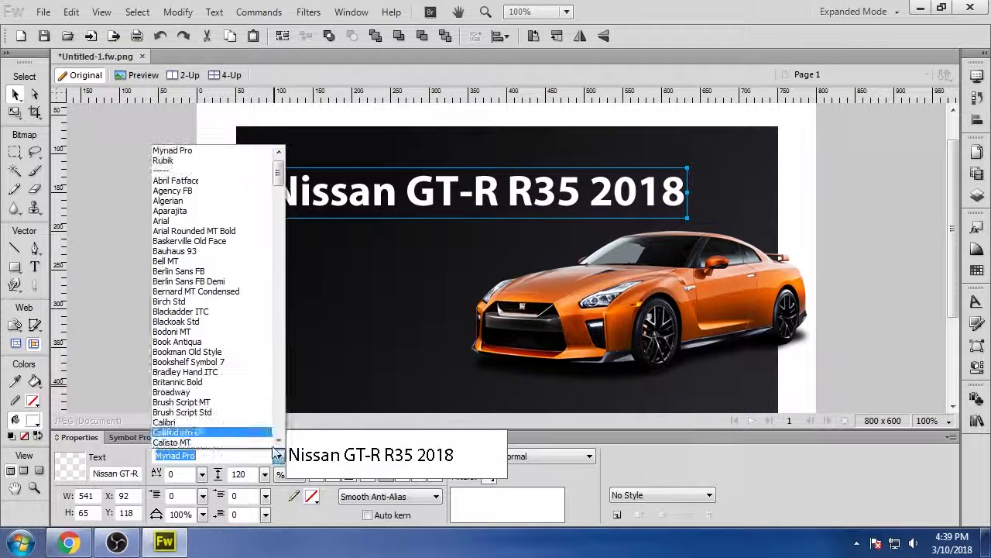
left_click(179, 181)
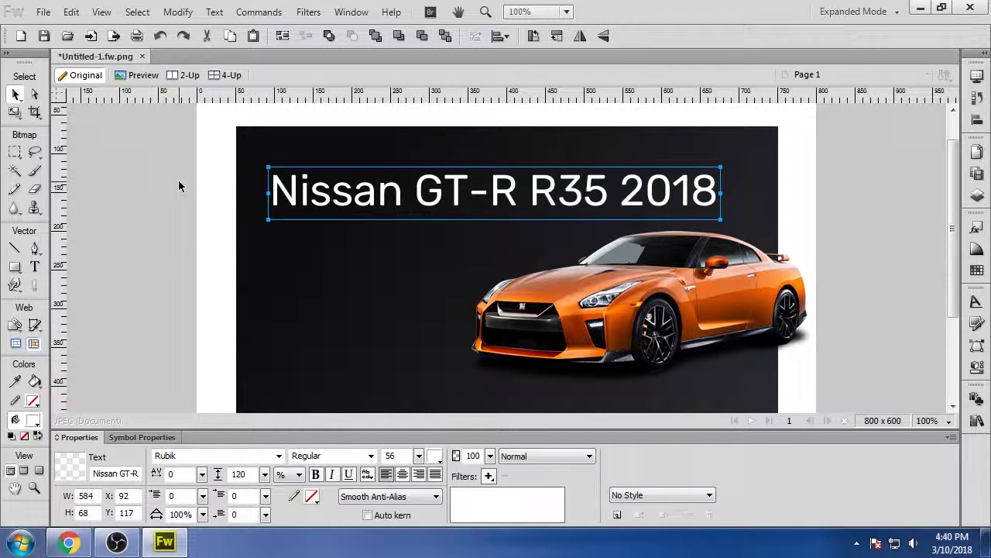
left_click(278, 455)
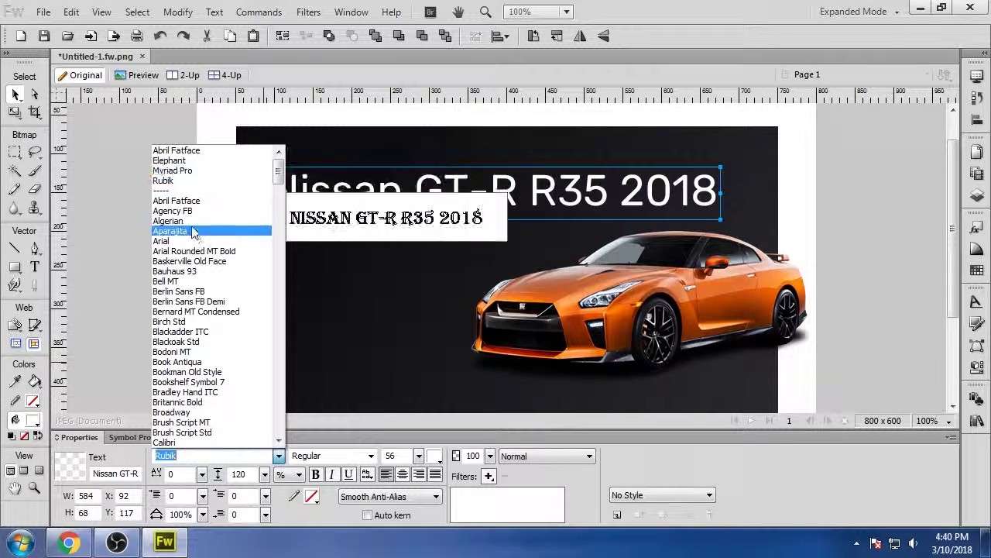
scroll(194, 418, "down", 4)
scroll(183, 334, "up", 1)
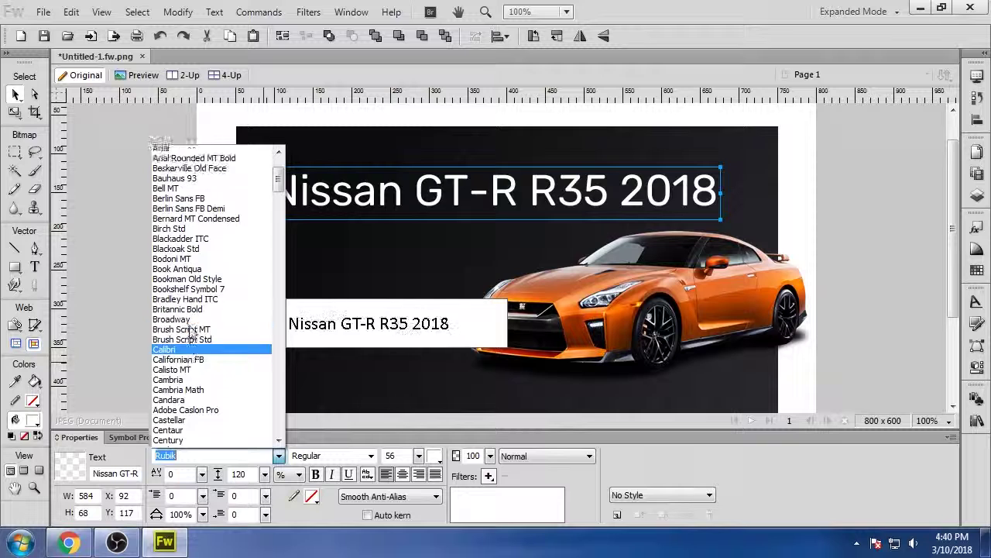
key("Escape")
Set the title's font style to Bold and reduce its font size to 28
left_click(371, 456)
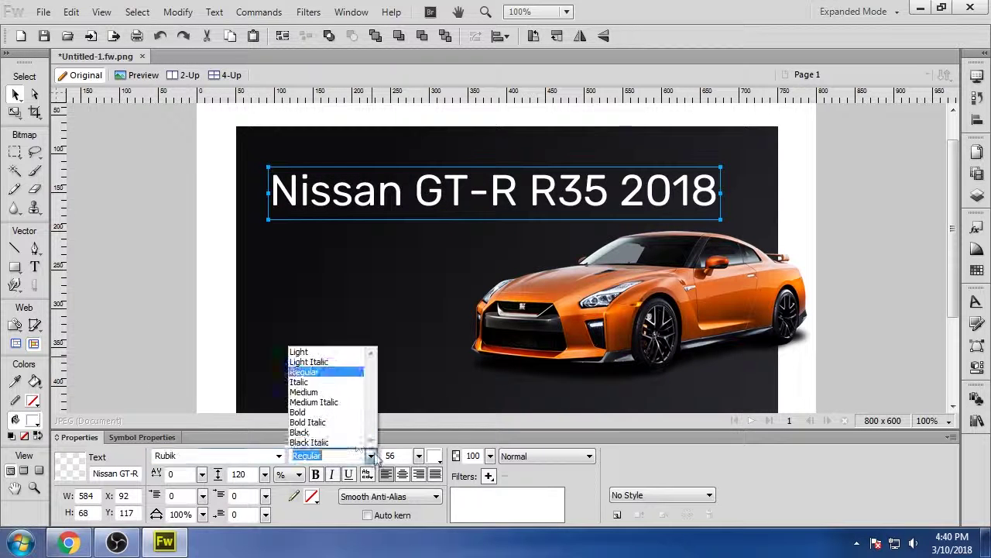
left_click(334, 418)
left_click_drag(419, 456, 421, 467)
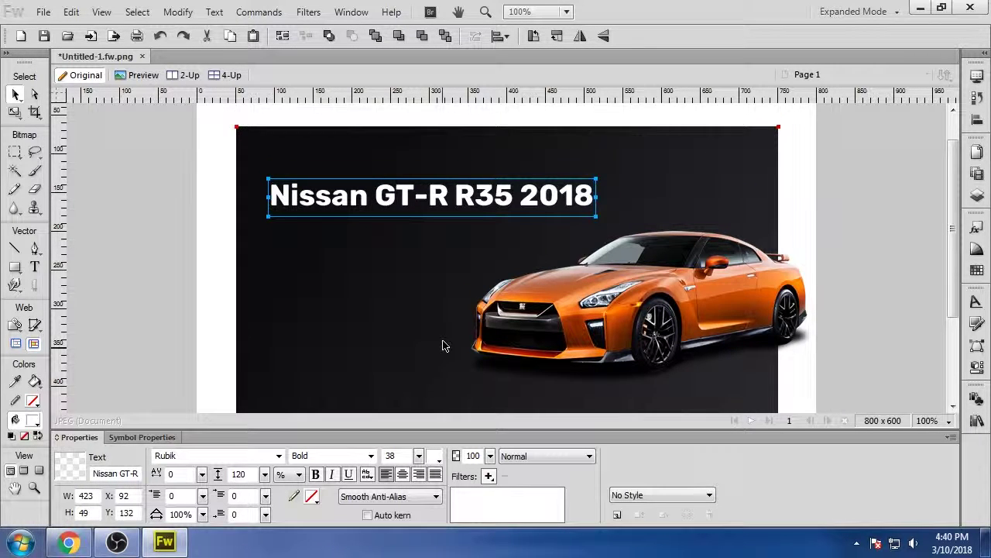
scroll(443, 345, "down", 2)
scroll(442, 347, "up", 3)
left_click_drag(418, 457, 419, 464)
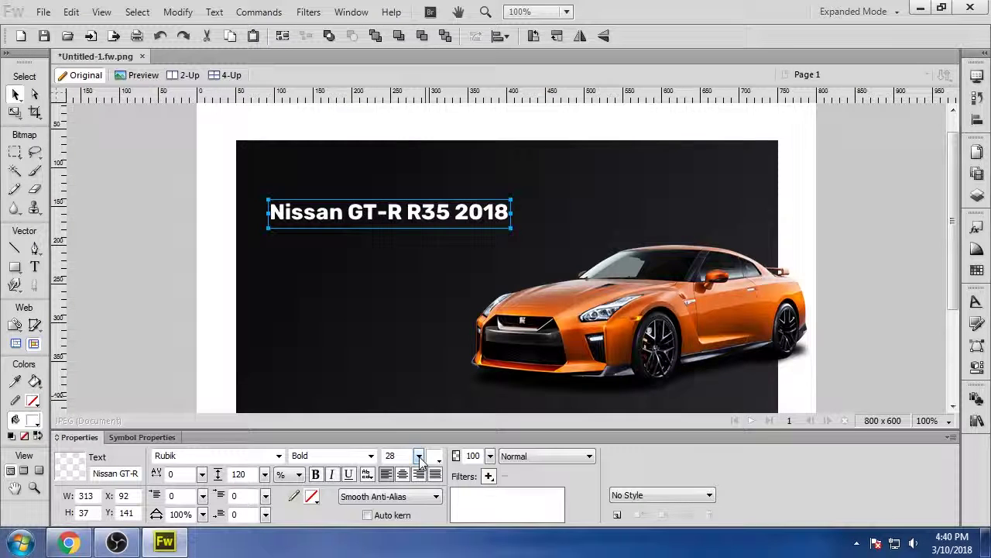
Set the title's letter spacing to 17
left_click_drag(203, 474, 207, 473)
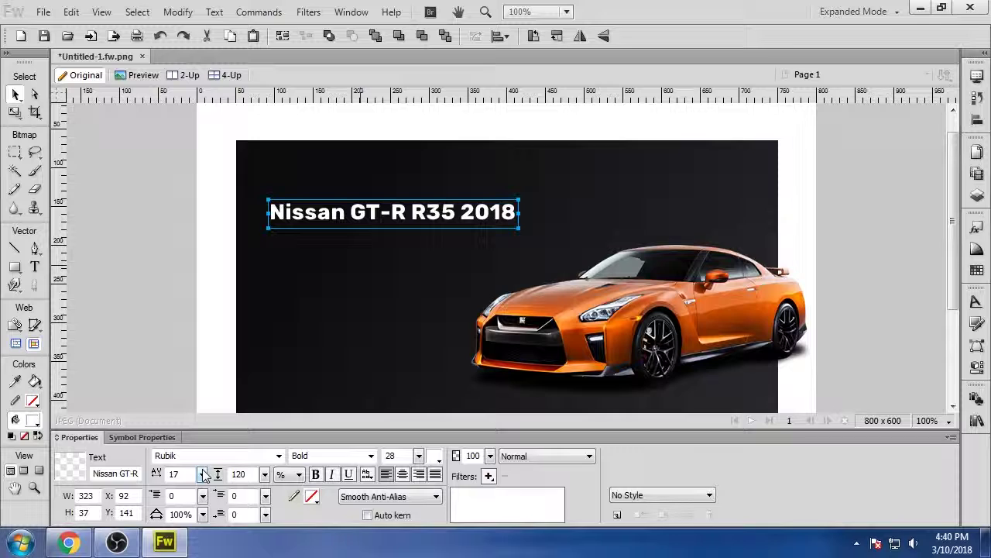
left_click(110, 266)
scroll(117, 284, "down", 2)
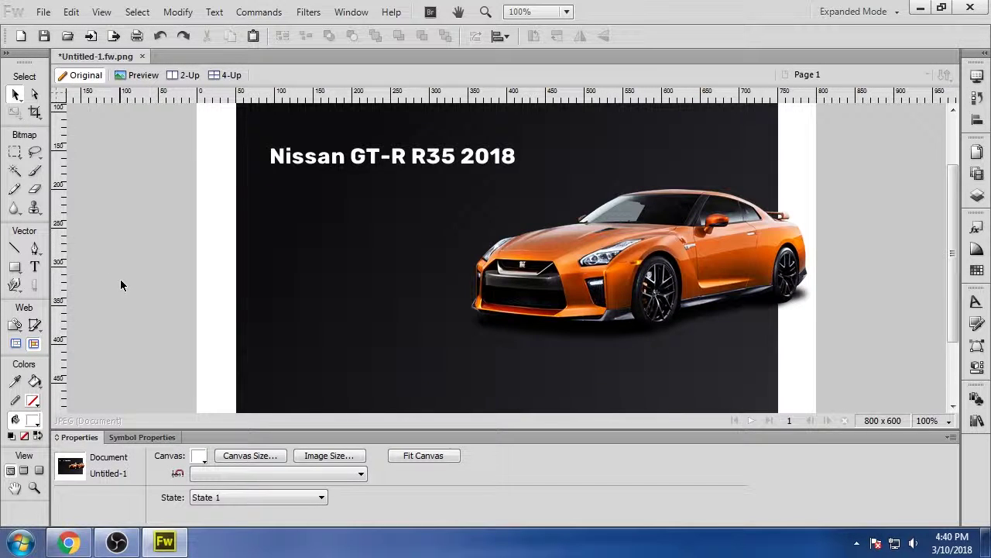
Reposition the title within the dark rectangle's upper-left area, at X 81, Y 125
scroll(120, 279, "up", 3)
left_click(283, 231)
left_click_drag(283, 230, 274, 175)
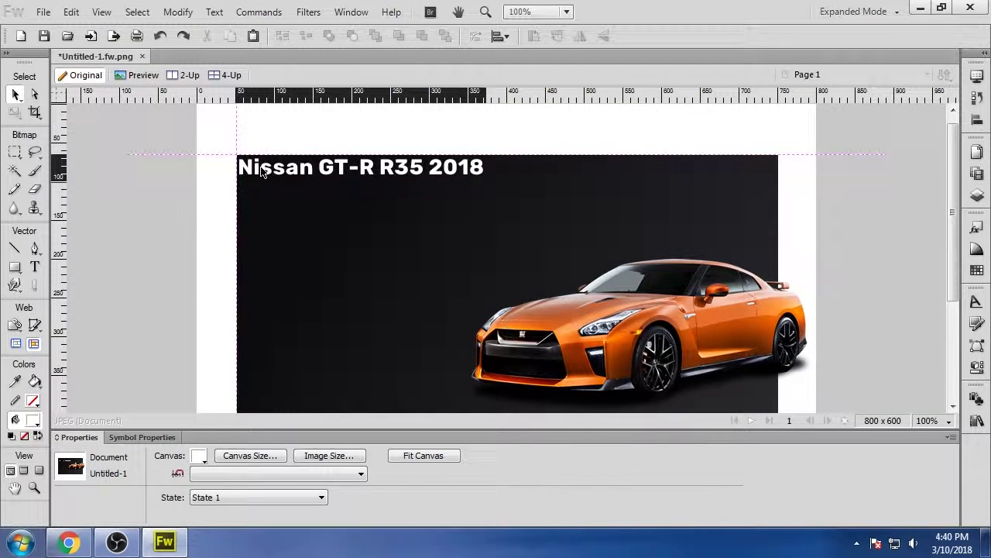
key("shift+Right")
key("shift+Right")
key("shift+Right")
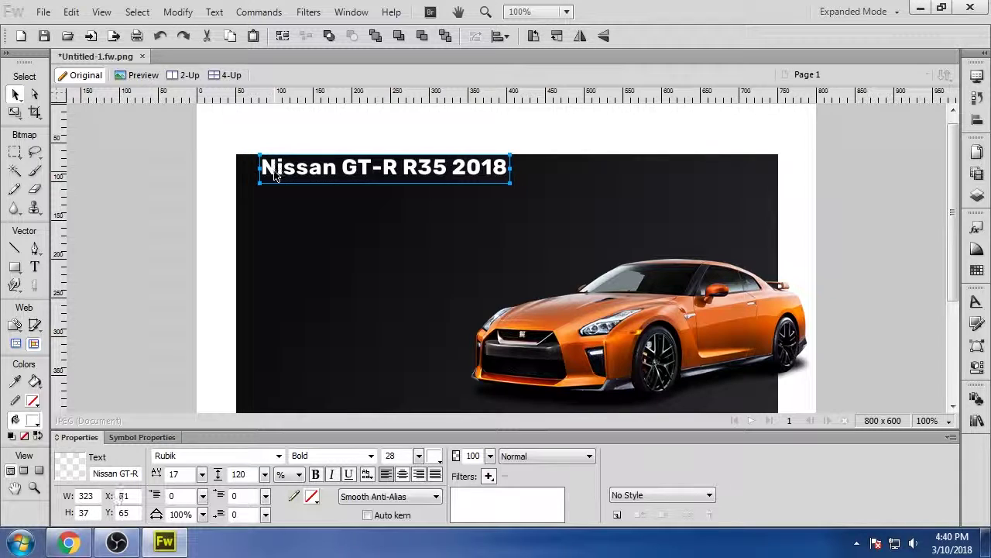
key("shift+Down")
key("shift+Down")
key("shift+Down")
key("shift+Down")
key("shift+Down")
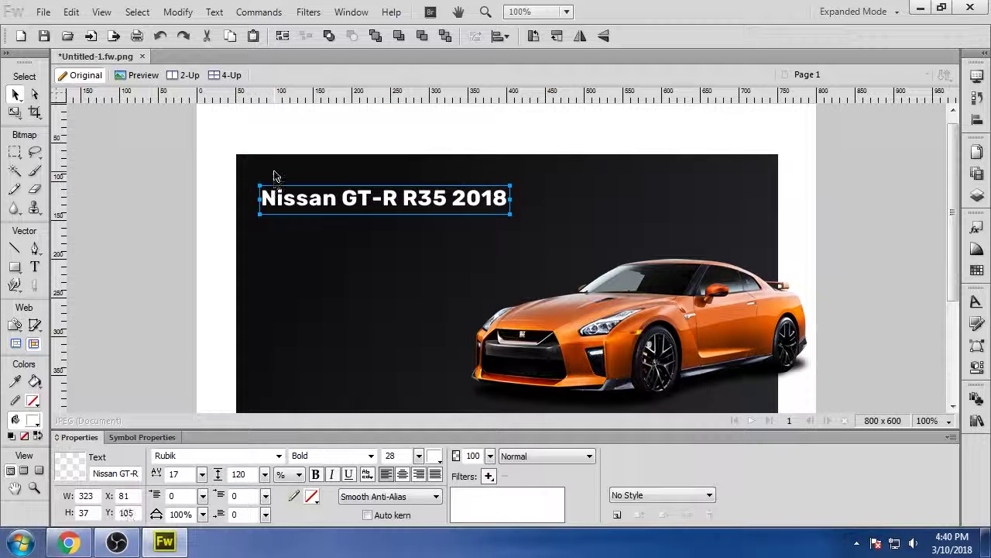
left_click(179, 277)
scroll(157, 282, "down", 2)
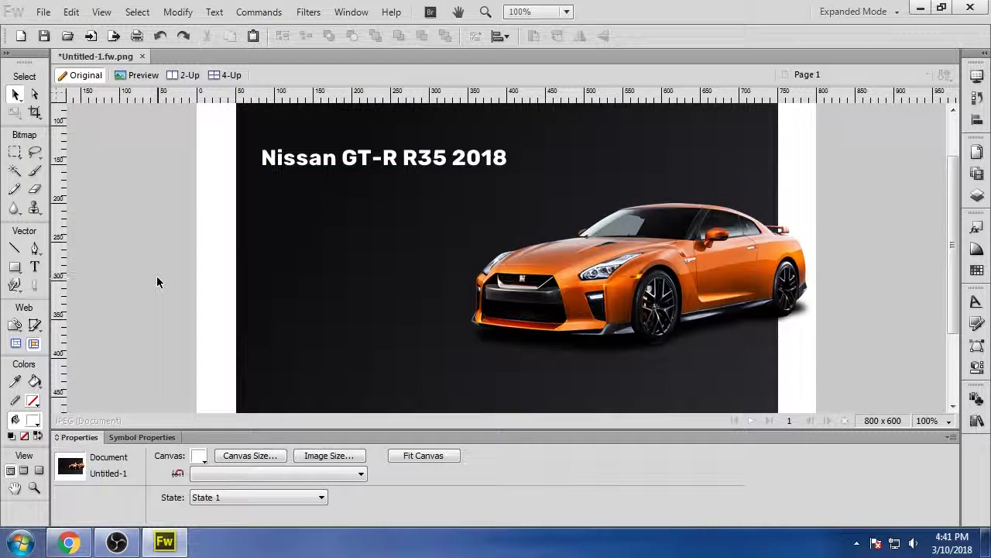
scroll(157, 282, "up", 1)
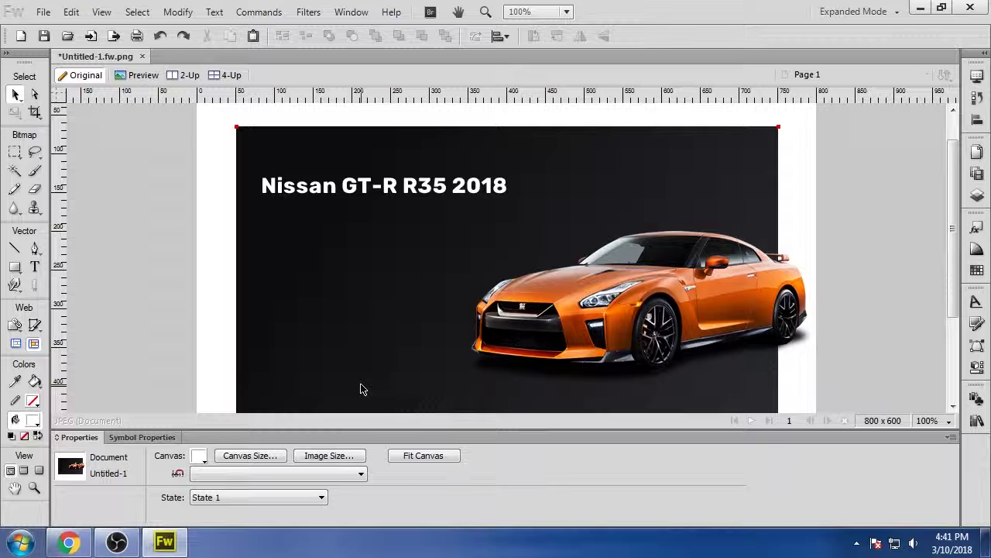
Try to break the title onto a second line before "2018"
double_click(454, 200)
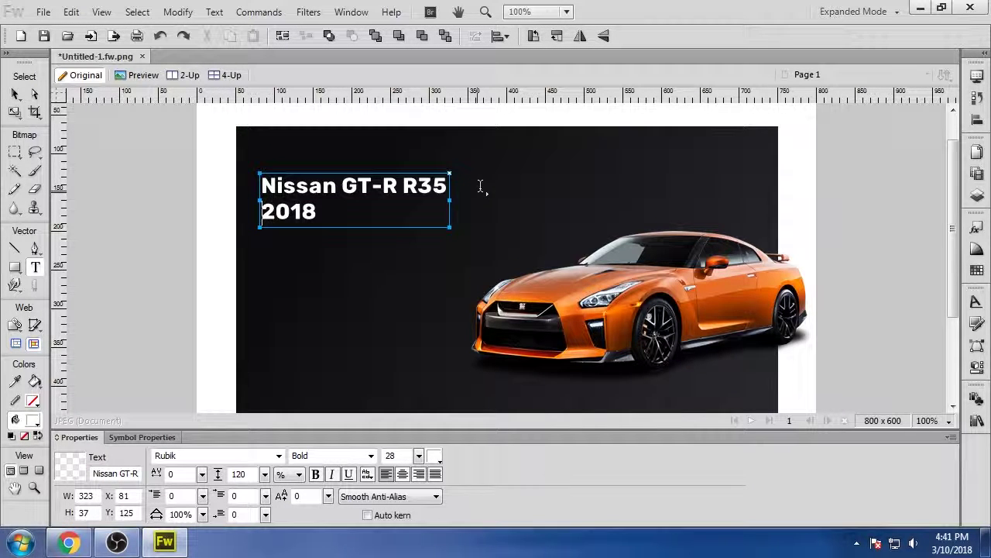
left_click(15, 93)
left_click(116, 184)
scroll(116, 184, "down", 3)
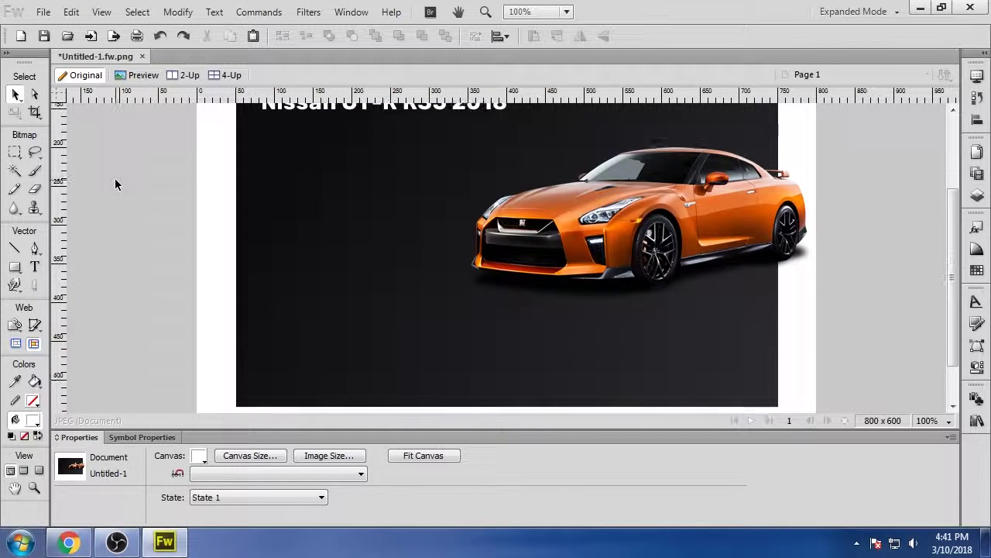
scroll(117, 198, "up", 2)
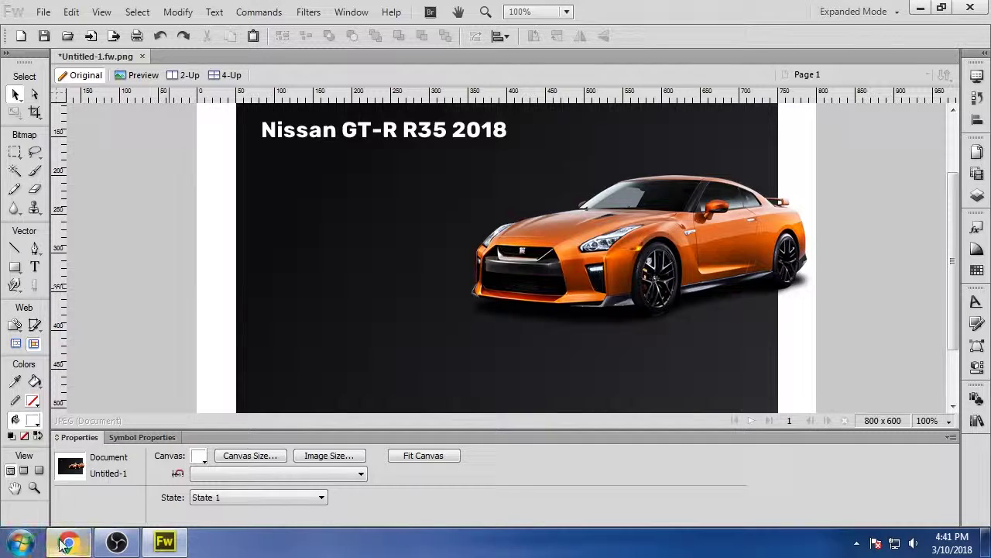
Switch to Chrome and copy the paragraph below "A Supercar That Sculpts the Wind" on Nissan's GT-R features page
left_click(68, 542)
left_click(236, 12)
scroll(155, 331, "down", 2)
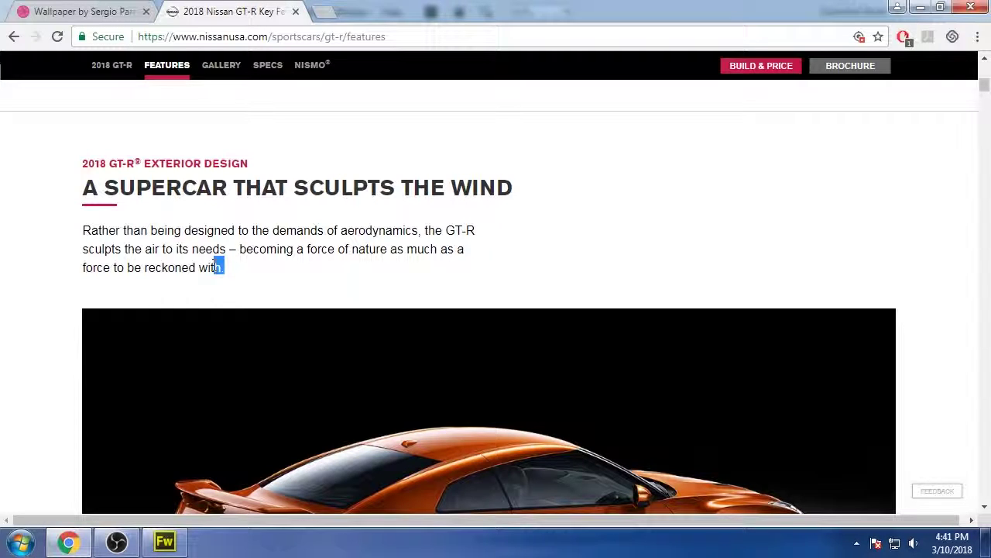
left_click_drag(190, 266, 80, 228)
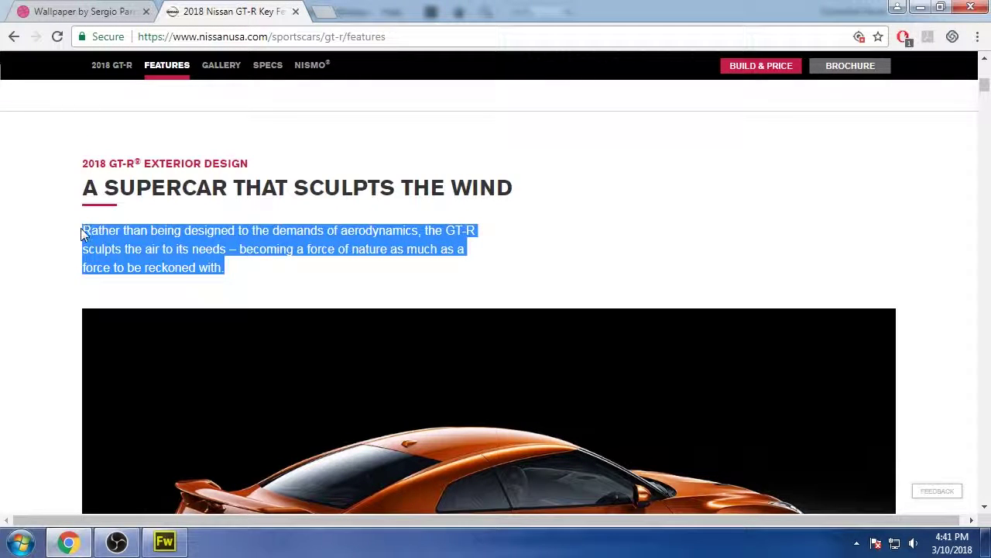
Return to Fireworks and paste the copied paragraph as a new text object below the title
left_click(164, 541)
left_click(299, 187)
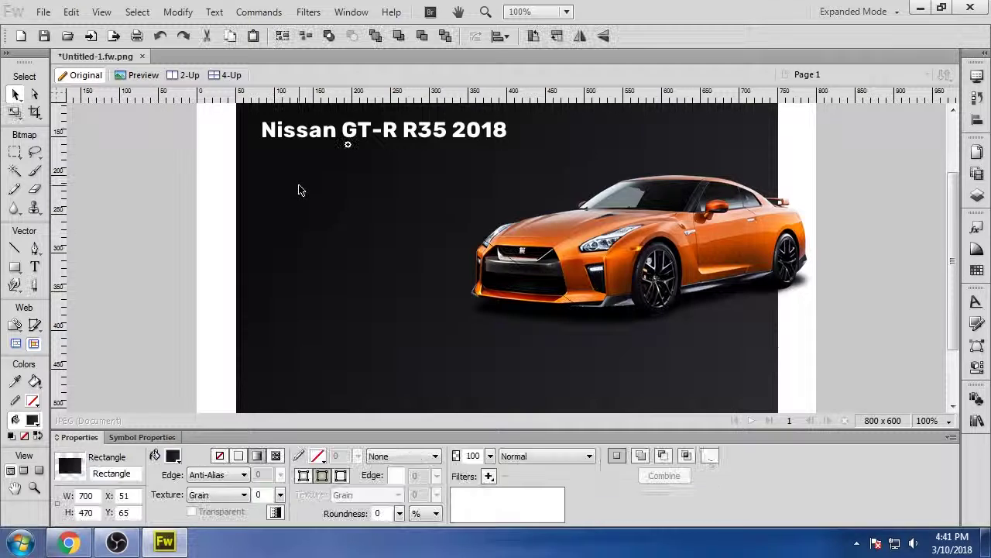
left_click(34, 267)
left_click(260, 200)
key("ctrl+v")
key("Escape")
Format the pasted paragraph as Regular, size 14, with letter spacing 11
left_click_drag(420, 458, 422, 470)
left_click(333, 456)
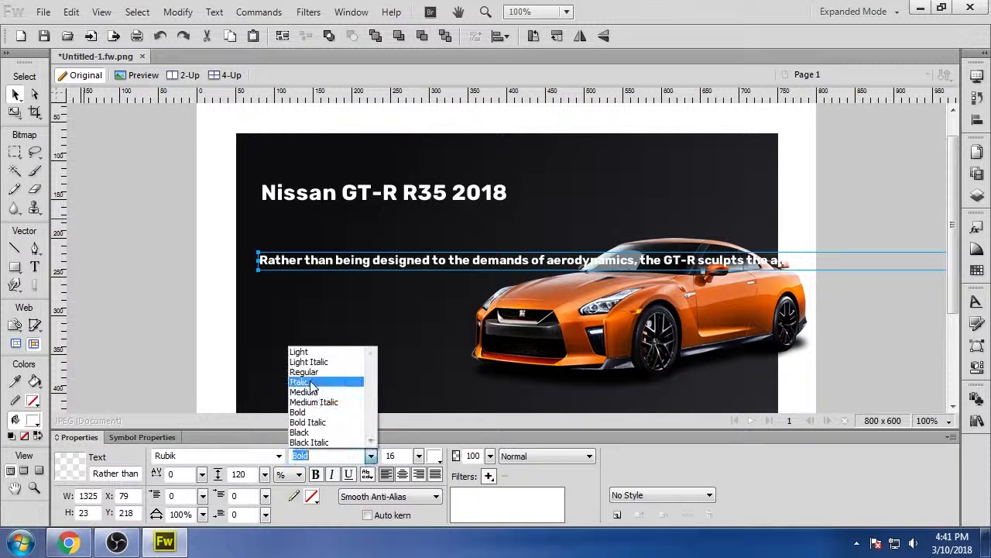
left_click(310, 375)
left_click_drag(420, 457, 421, 458)
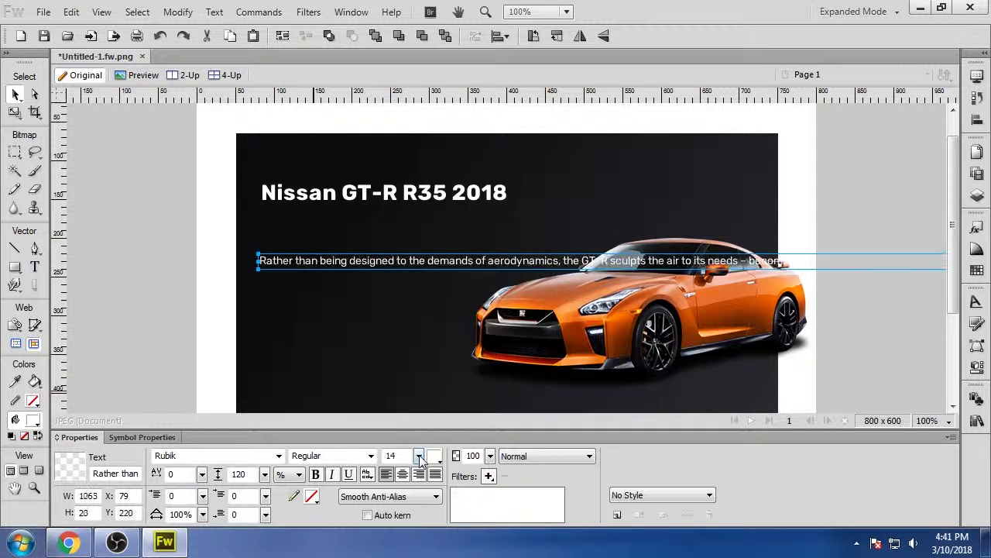
left_click_drag(201, 474, 205, 462)
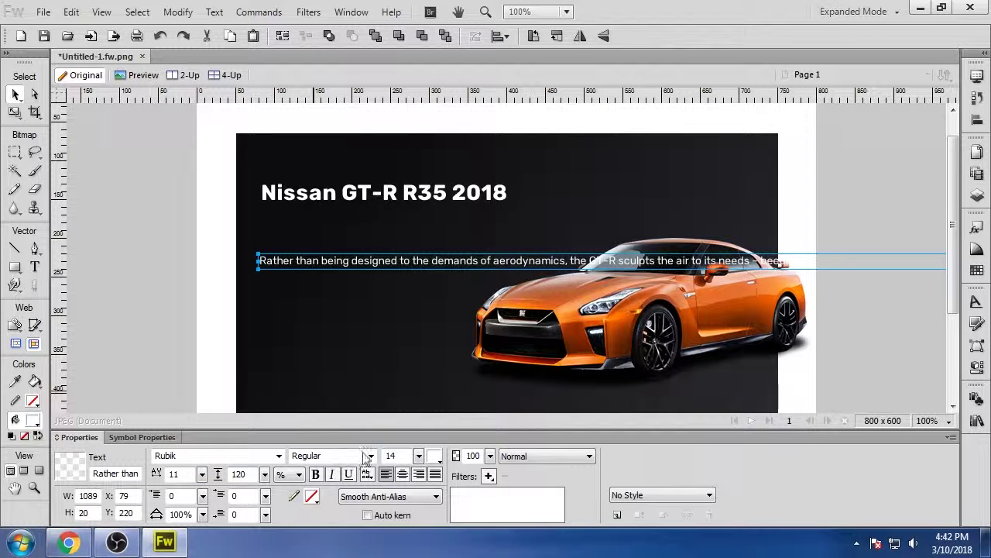
Break the paragraph into four short lines and place it below the title at X 81, Y 182
double_click(488, 261)
key("Return")
left_click(471, 274)
key("BackSpace")
key("Return")
left_click(466, 287)
key("Return")
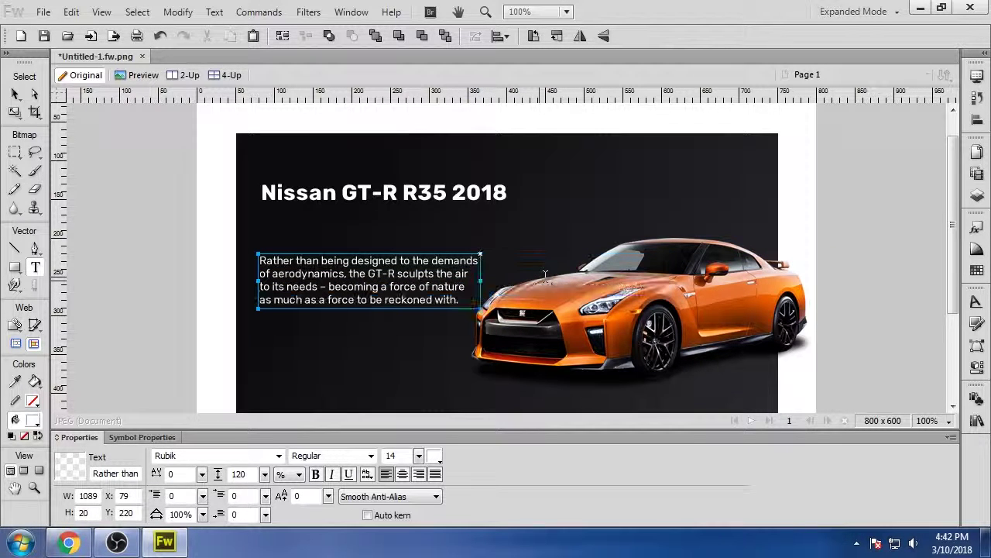
left_click(14, 93)
left_click_drag(293, 306, 296, 276)
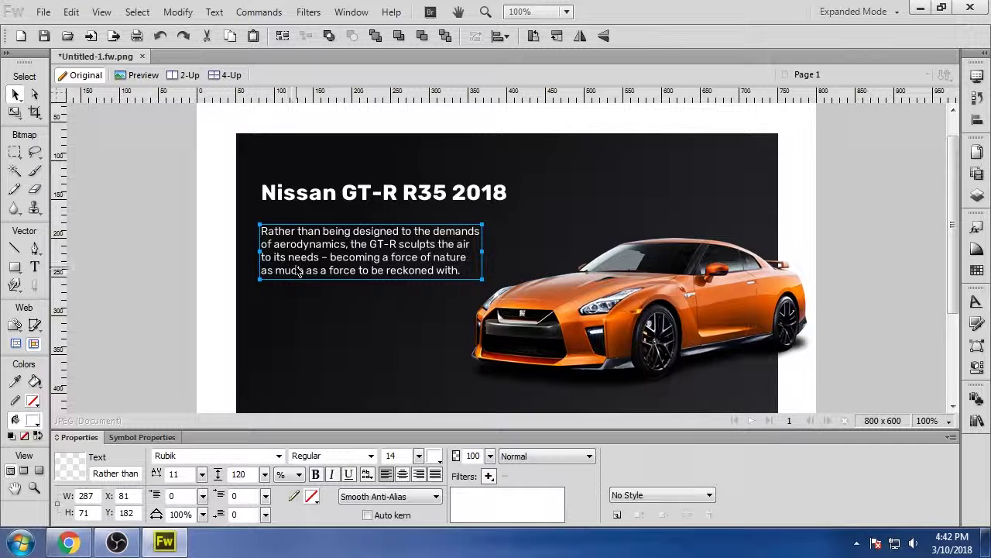
Set the paragraph's letter spacing to 32 and its line spacing to 132%
left_click_drag(202, 474, 205, 472)
left_click_drag(265, 474, 267, 477)
left_click(146, 320)
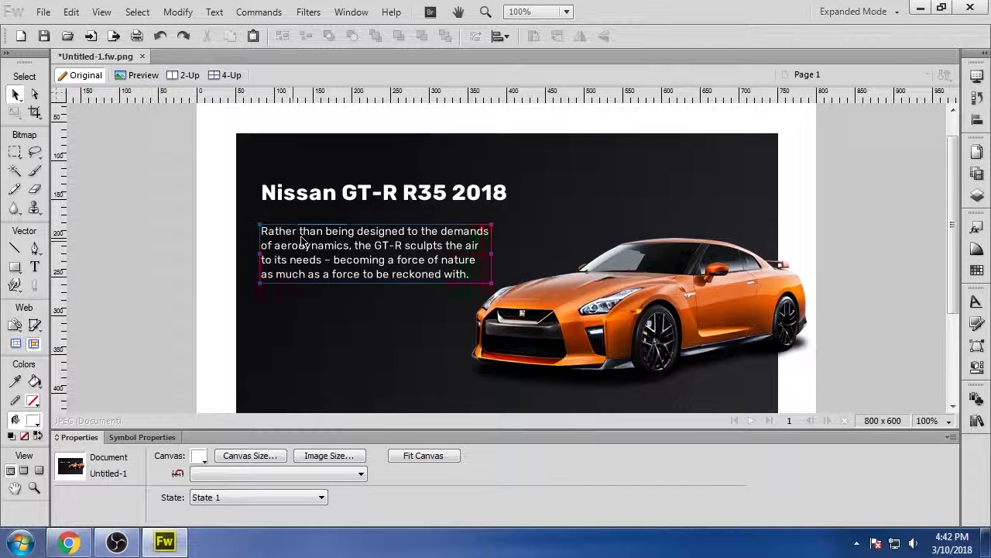
Lower the paragraph's opacity to 80
left_click(276, 251)
left_click_drag(490, 455, 496, 460)
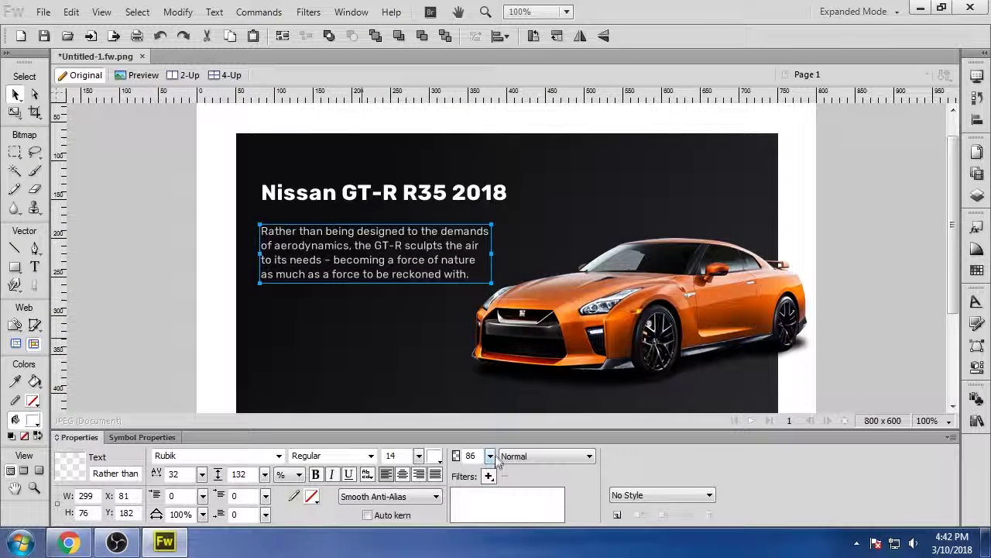
left_click(168, 331)
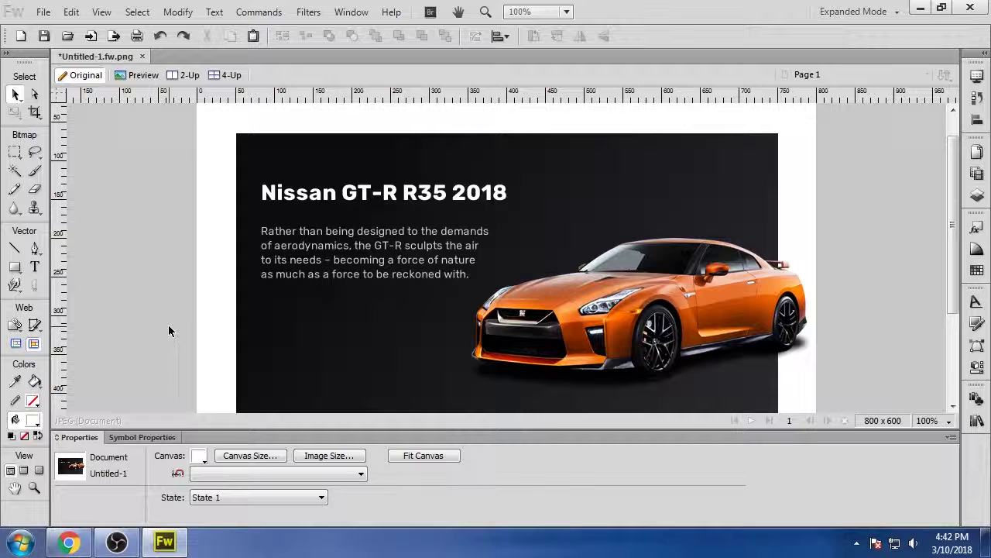
left_click(295, 256)
left_click(278, 455)
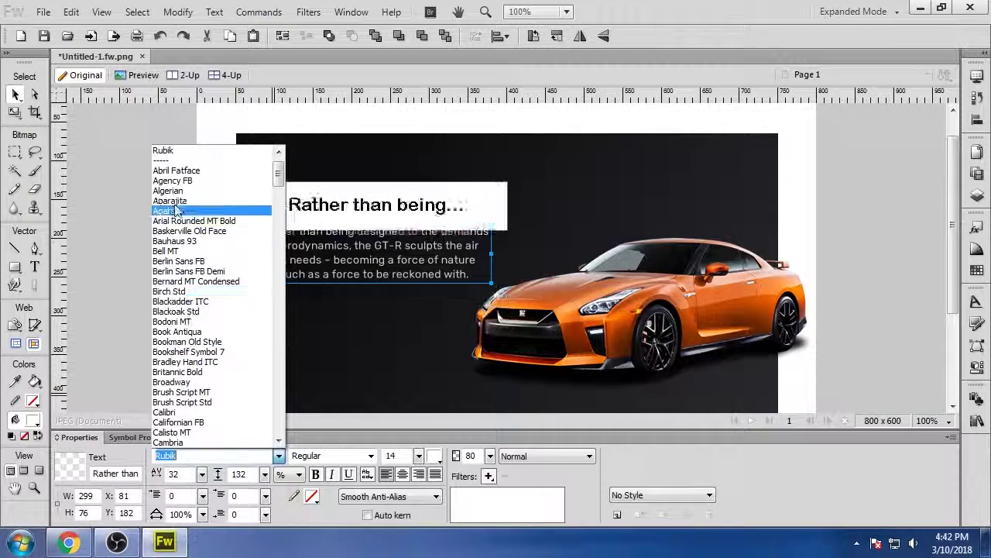
left_click(178, 152)
left_click(129, 208)
key("ctrl+z")
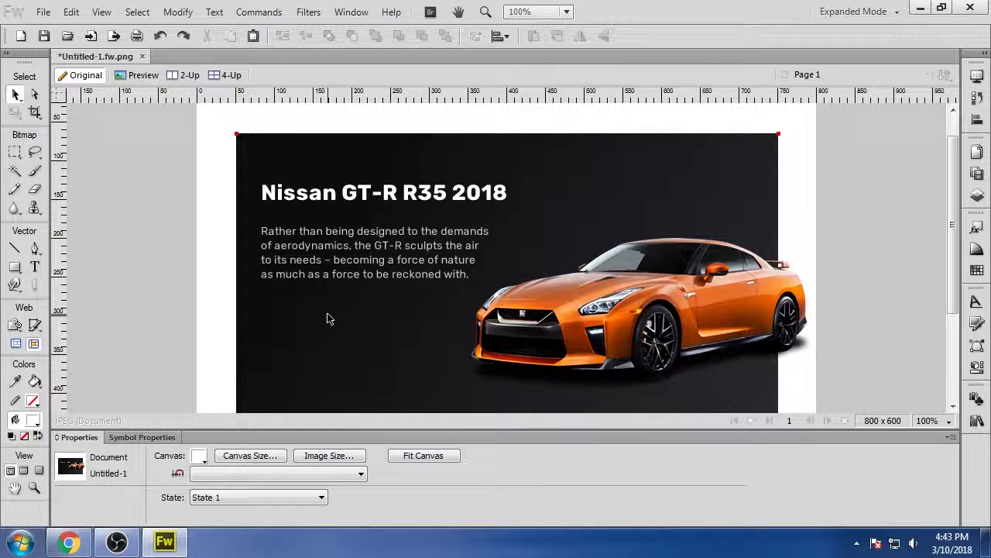
Set the paragraph's font size to 13 and its letter spacing to 35
left_click(326, 256)
left_click_drag(419, 456, 421, 462)
left_click(266, 283)
Try a slightly smaller font size for the title
left_click(310, 194)
left_click(419, 455)
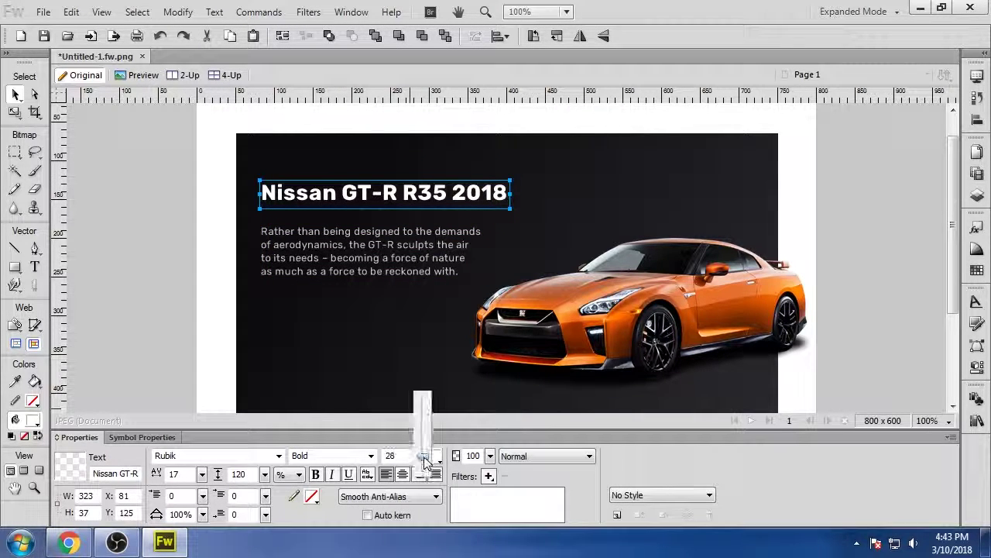
left_click_drag(422, 439, 424, 448)
left_click(163, 279)
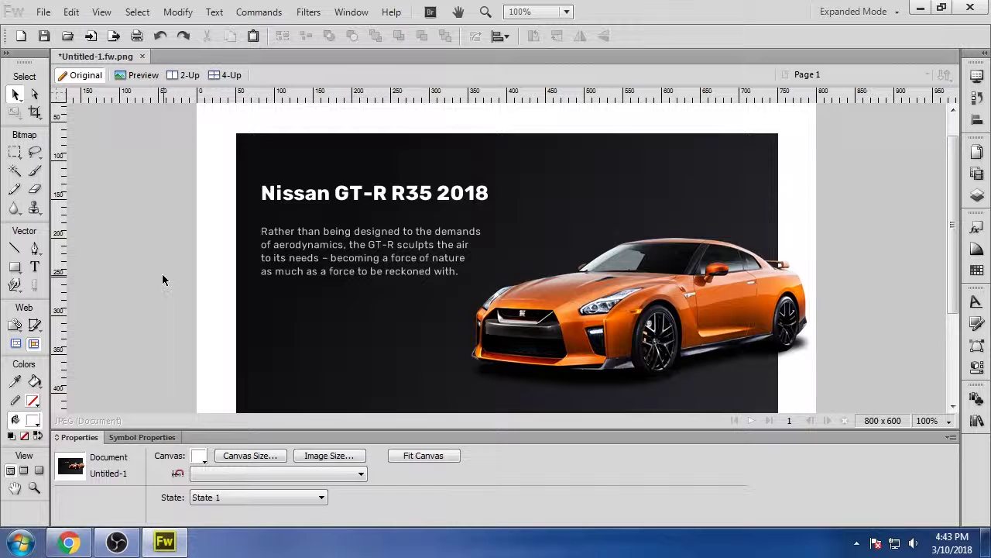
Move the paragraph up to Y 172, closer to the title
left_click(305, 277)
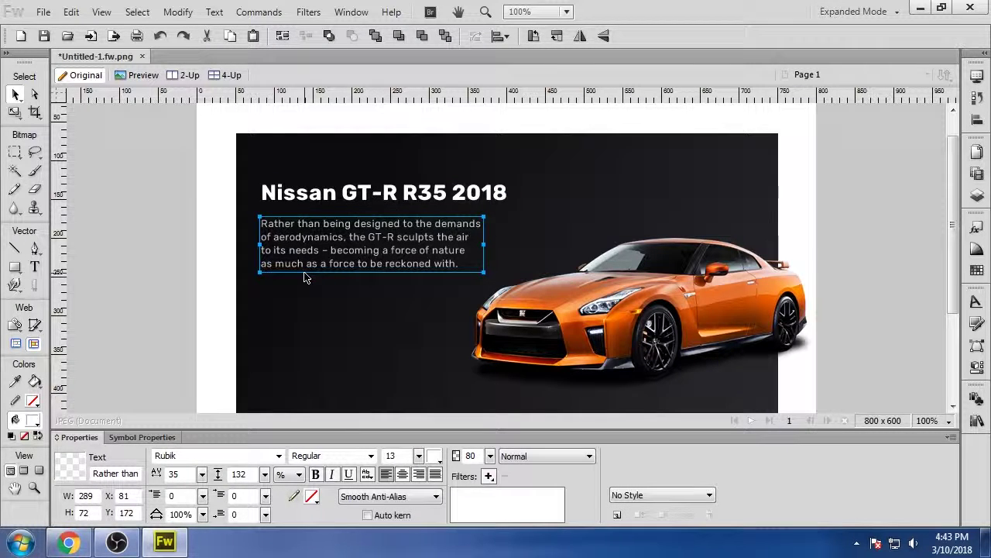
left_click(122, 280)
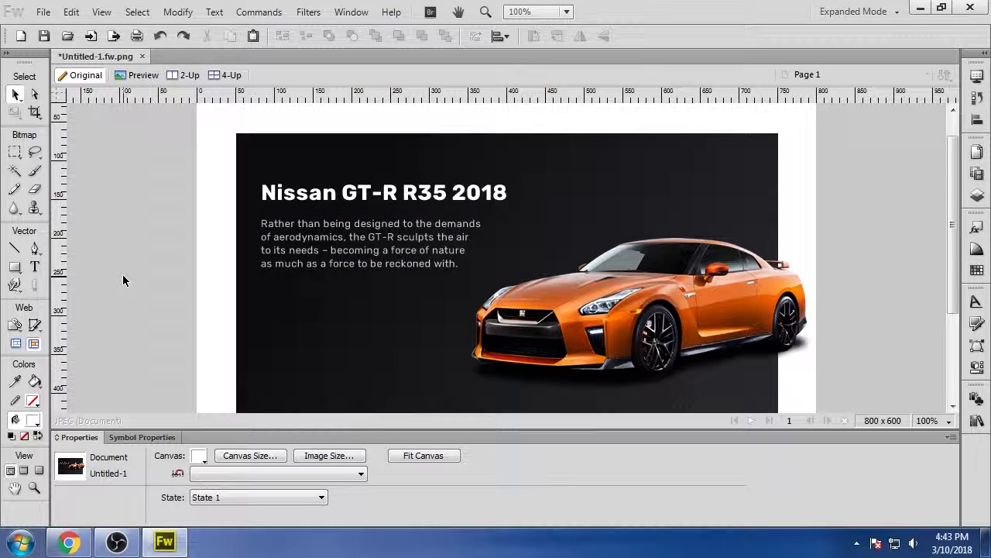
scroll(173, 327, "down", 3)
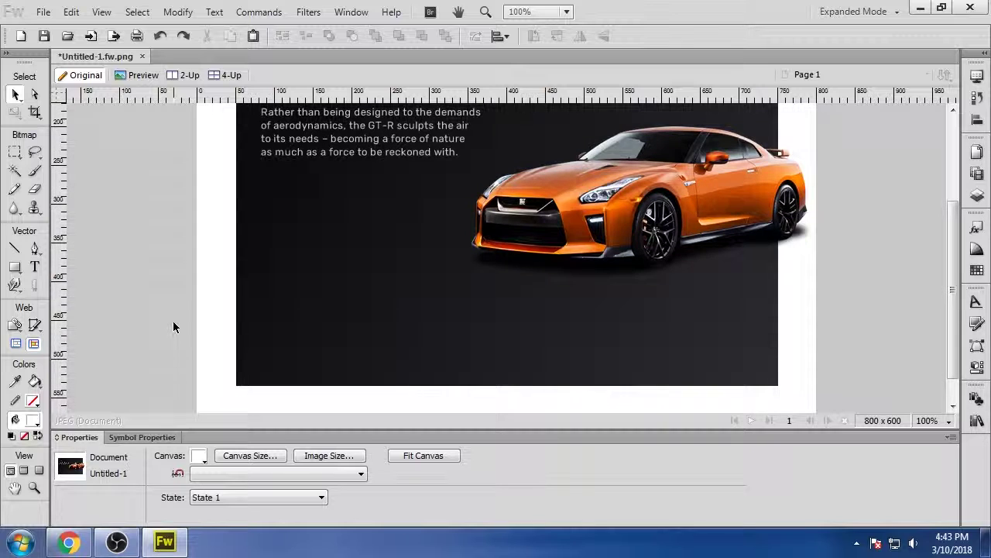
scroll(174, 327, "up", 2)
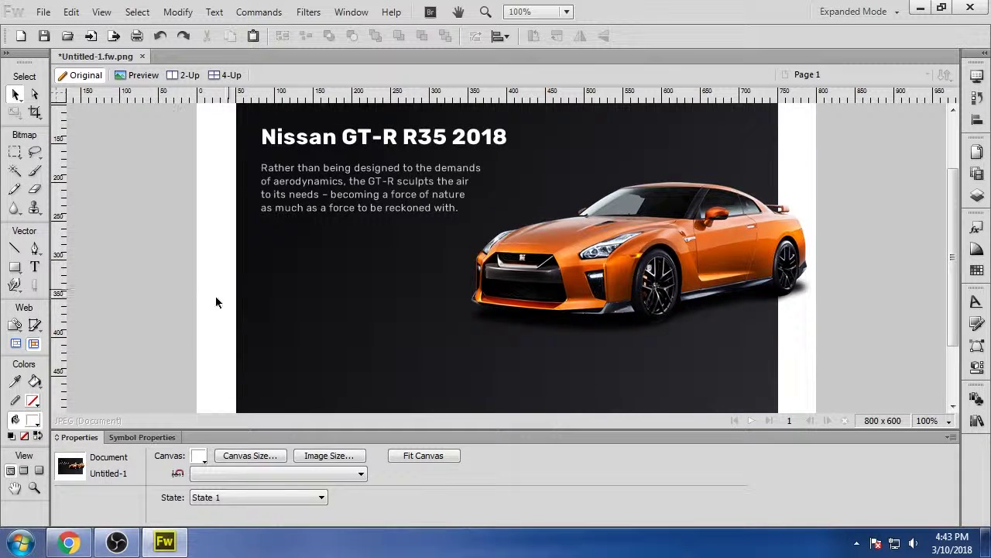
Duplicate the title below the paragraph and change the copy to "3.8 liter" and "twin-turbo V6" on two lines
left_click_drag(310, 138, 310, 335)
double_click(310, 335)
type("3.8 liter")
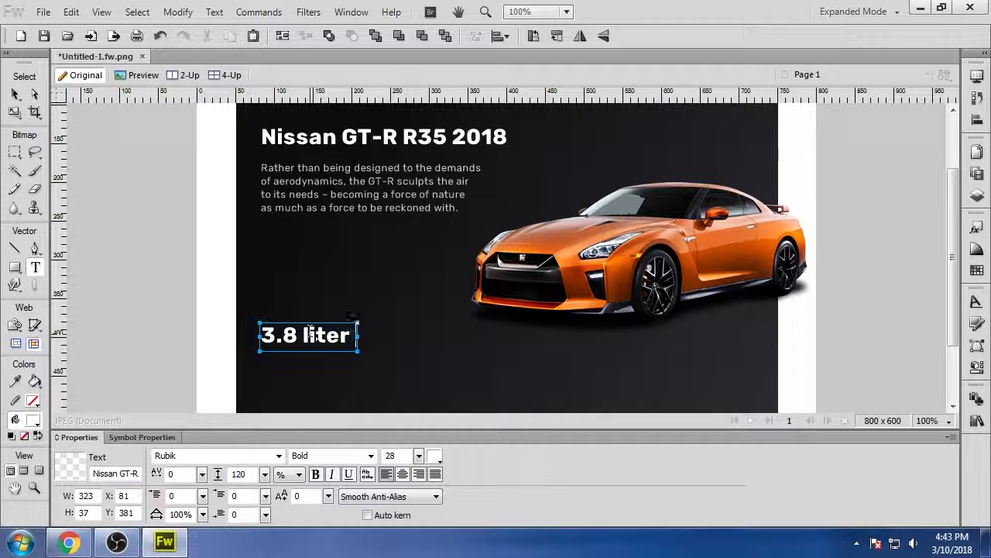
type(" twin-turbo")
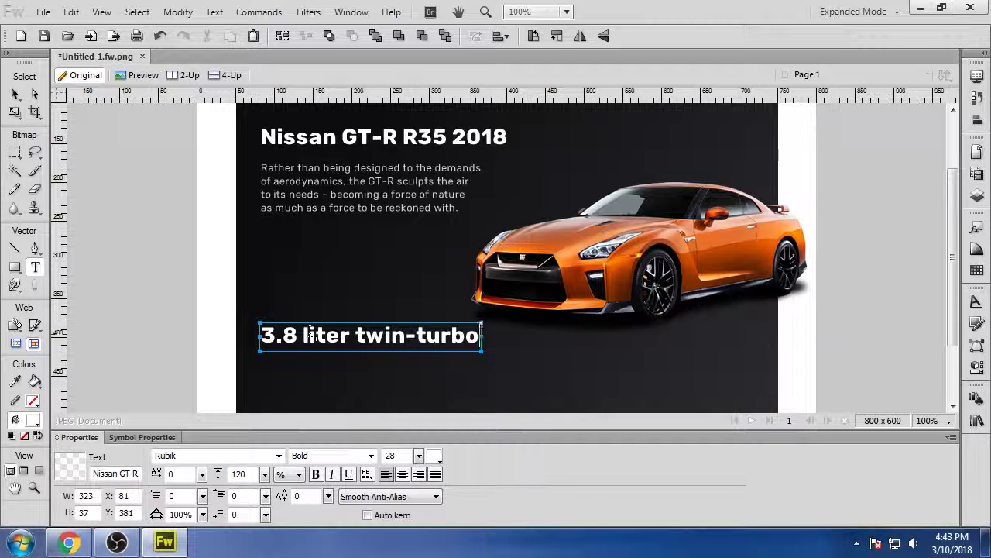
left_click(354, 335)
key("Return")
left_click(393, 361)
type("V")
Move the two-line engine text up to X 81, Y 307
left_click(14, 94)
scroll(288, 335, "down", 1)
left_click_drag(313, 320, 316, 262)
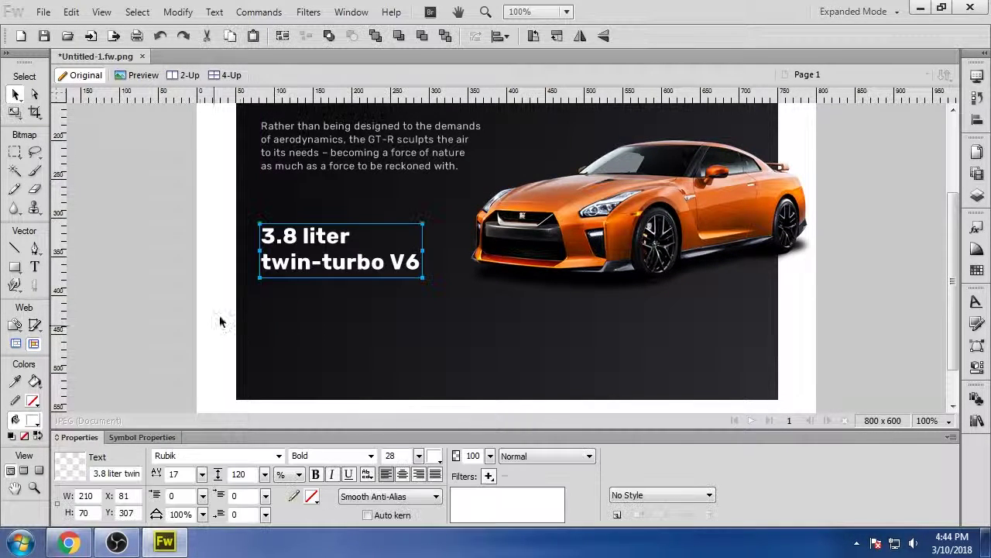
scroll(226, 323, "up", 2)
left_click(305, 249)
left_click(310, 217, "shift")
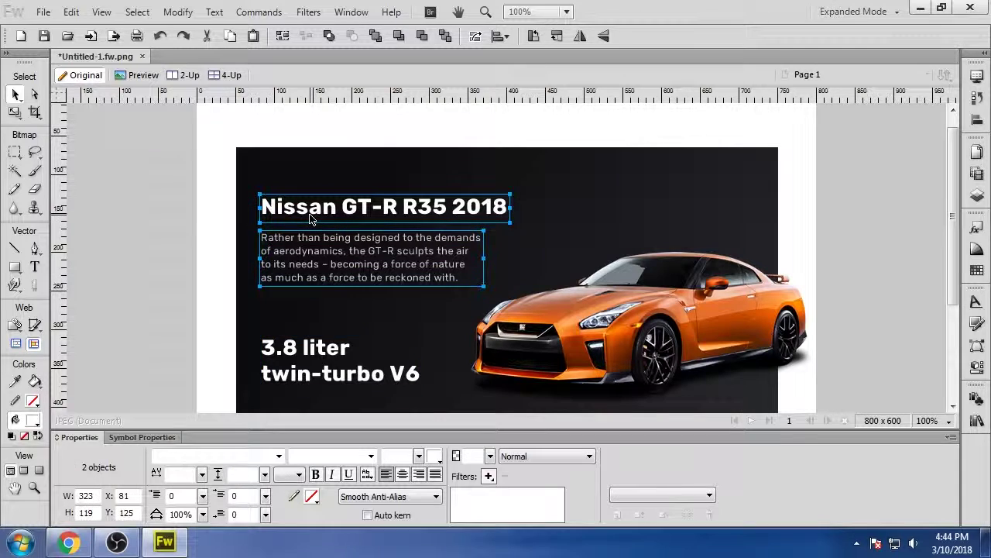
left_click(182, 230)
scroll(181, 231, "down", 5)
scroll(169, 242, "up", 3)
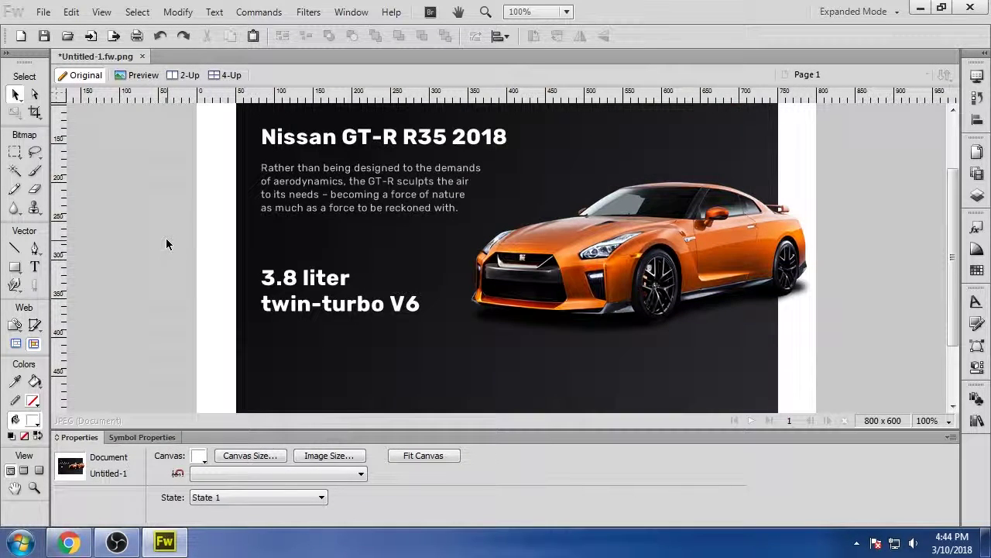
Reduce the two-line engine text's font size to 20
left_click(308, 298)
left_click(422, 458)
left_click_drag(423, 461, 422, 465)
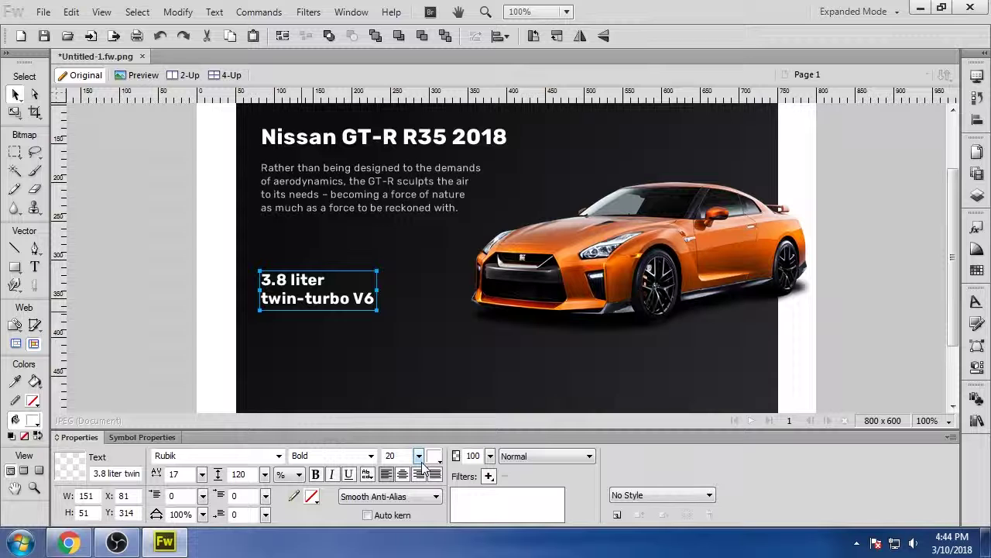
left_click(100, 336)
Reposition the two-line engine text lower beneath the paragraph, at X 81, Y 329
left_click_drag(292, 289, 291, 271)
left_click(197, 283)
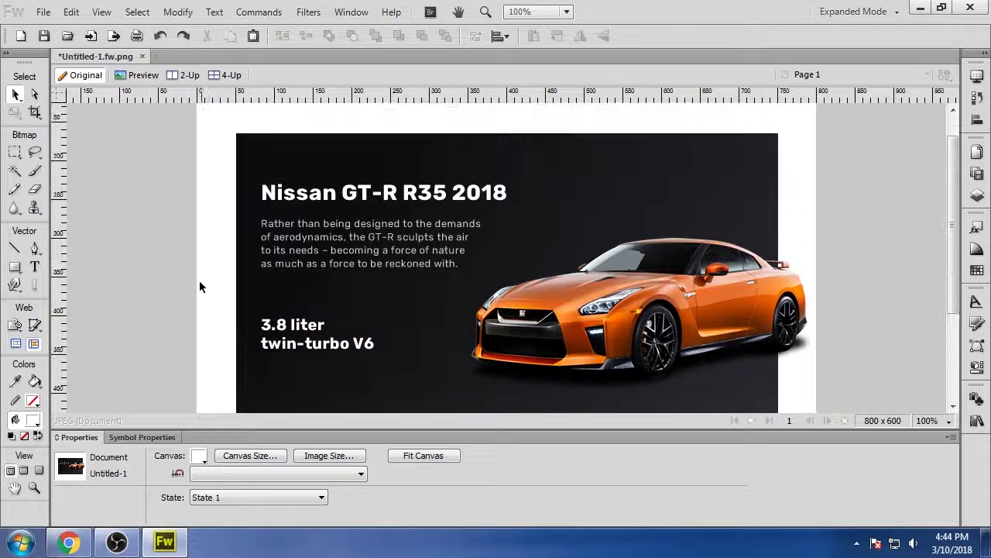
scroll(199, 288, "down", 2)
left_click_drag(323, 203, 323, 223)
left_click_drag(503, 220, 502, 232)
key("Down")
key("Down")
key("Down")
key("Down")
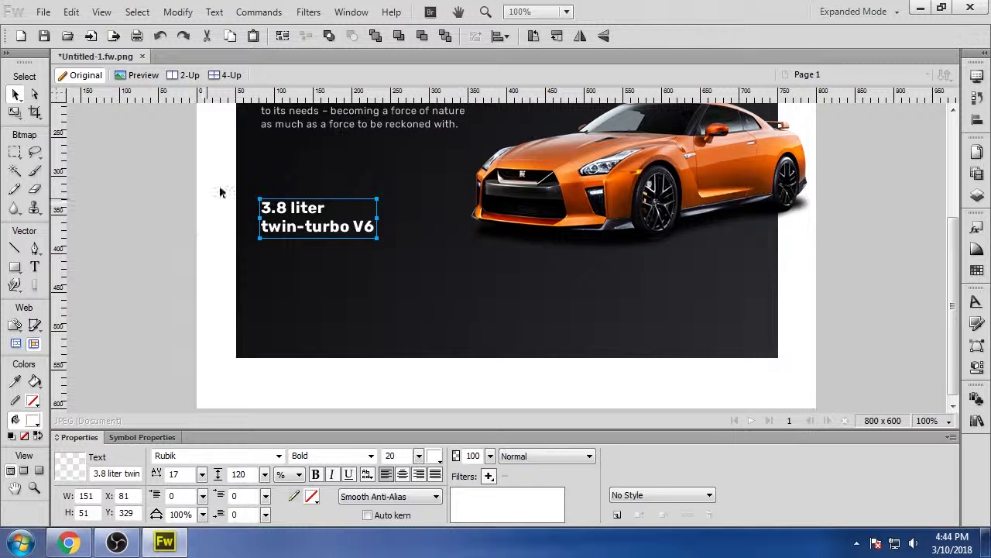
left_click(140, 264)
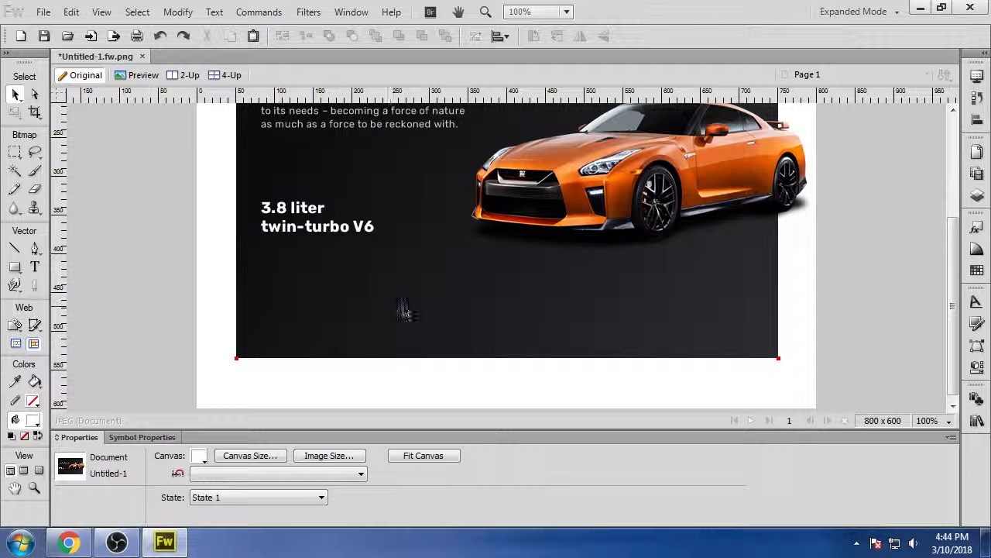
Duplicate the engine text below itself at X 81, Y 414 and change the copy to "HORSE POWER"
scroll(150, 347, "up", 3)
scroll(149, 347, "up", 2)
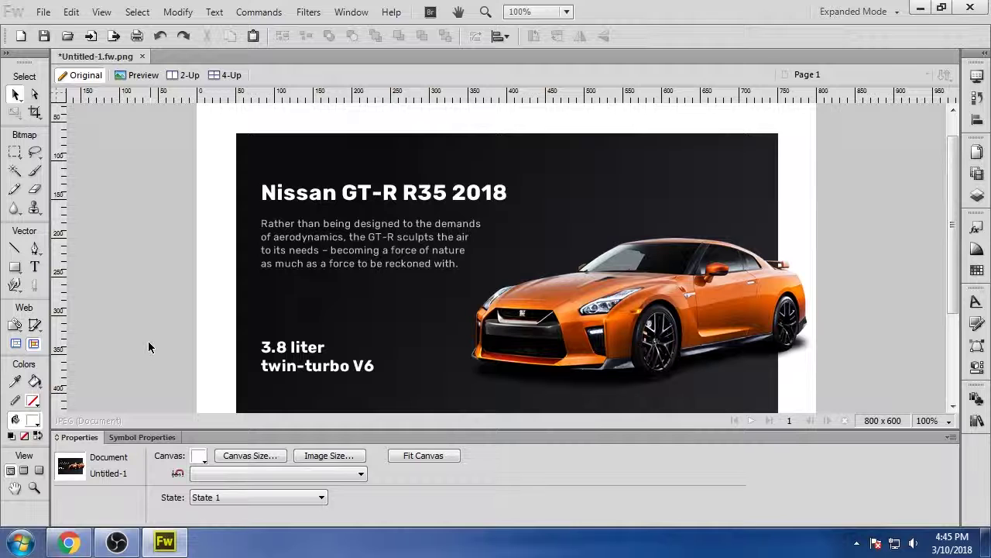
scroll(159, 331, "down", 5)
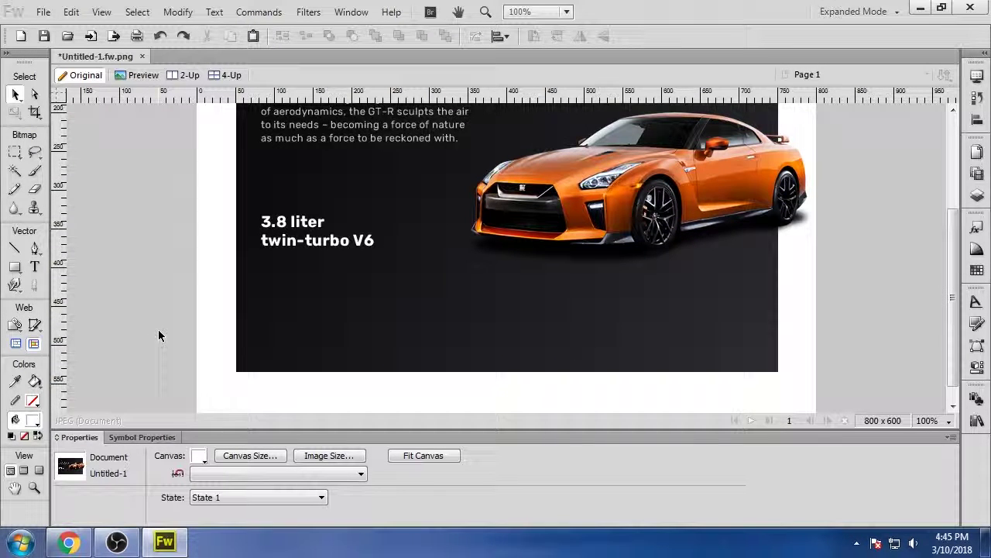
left_click(282, 240)
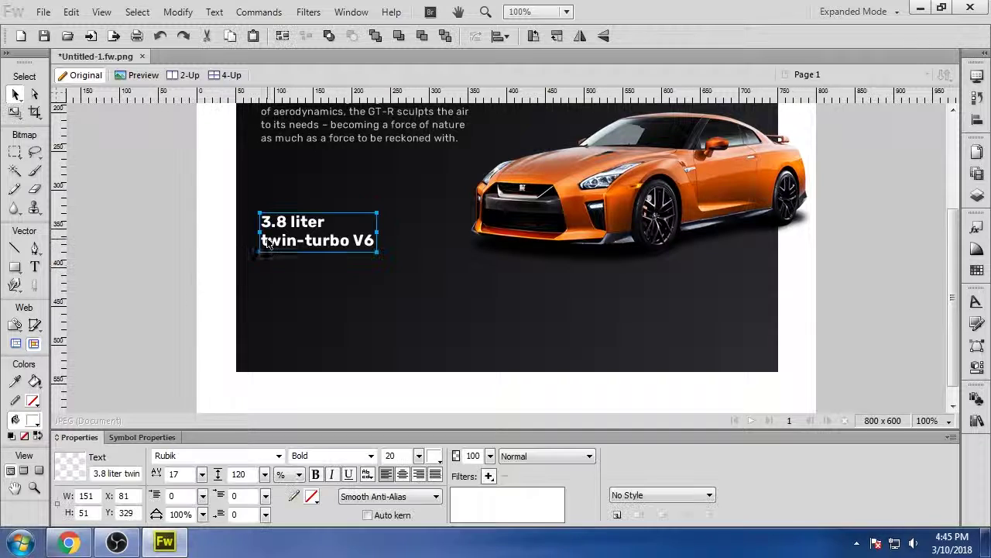
left_click_drag(281, 241, 285, 307)
double_click(285, 307)
type("Here")
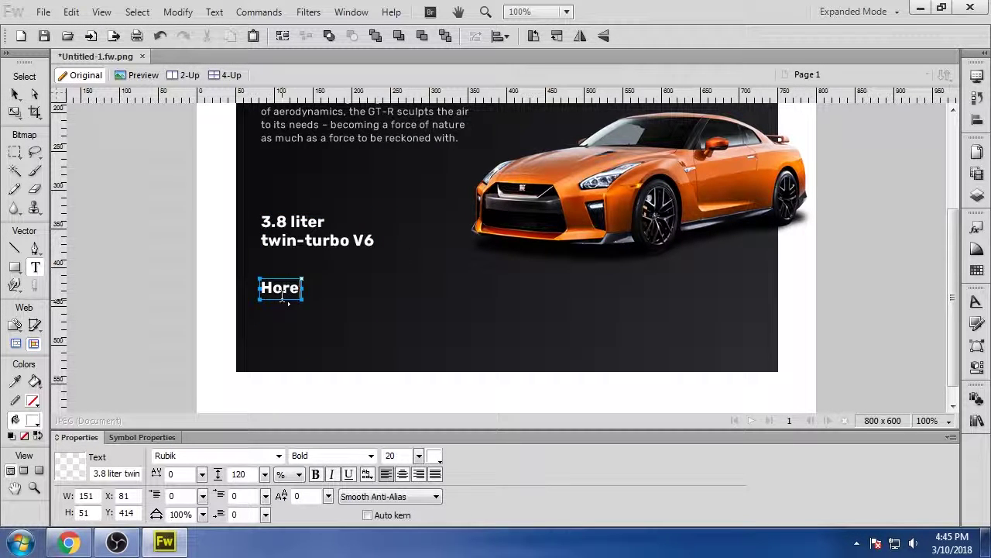
type(" Power")
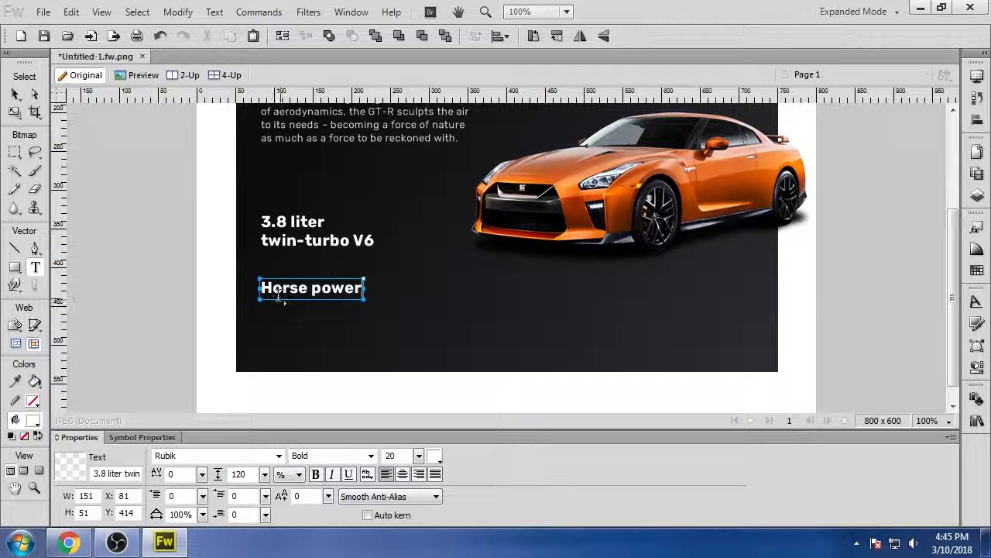
key("ctrl+a")
type("HORSE P")
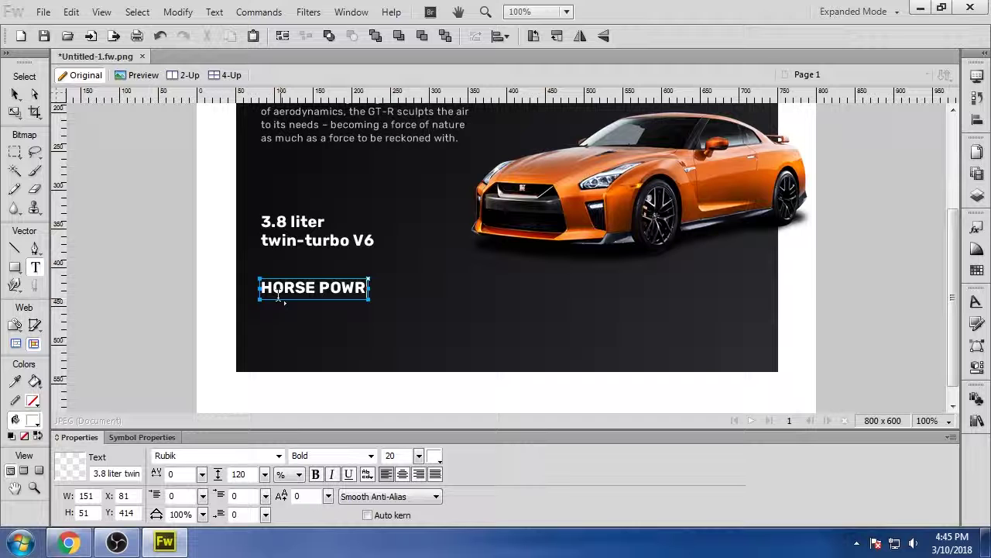
left_click(15, 93)
Set the HORSE POWER label to Medium weight at font size 12
left_click(288, 313)
left_click(318, 287)
left_click(370, 456)
left_click(304, 392)
mouse_move(422, 456)
left_mouse_down()
mouse_move(422, 467)
mouse_move(422, 456)
left_mouse_up()
left_click(190, 345)
Lower the HORSE POWER label's opacity to 85 and set its letter spacing to 26
left_click(293, 295)
left_click_drag(494, 456, 495, 457)
left_click(170, 324)
mouse_move(273, 292)
left_mouse_down()
mouse_move(277, 303)
mouse_move(266, 302)
left_mouse_up()
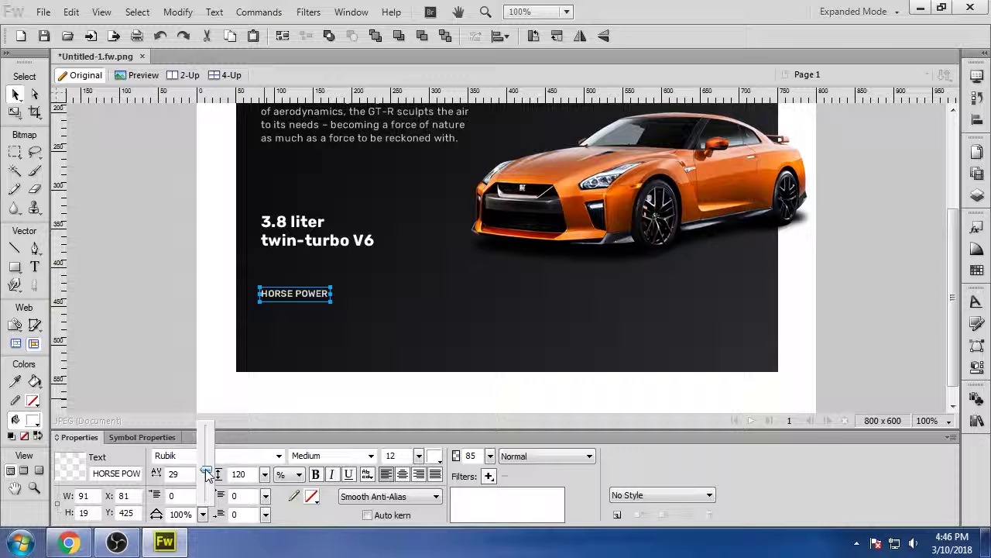
left_click_drag(206, 474, 206, 479)
left_click(182, 331)
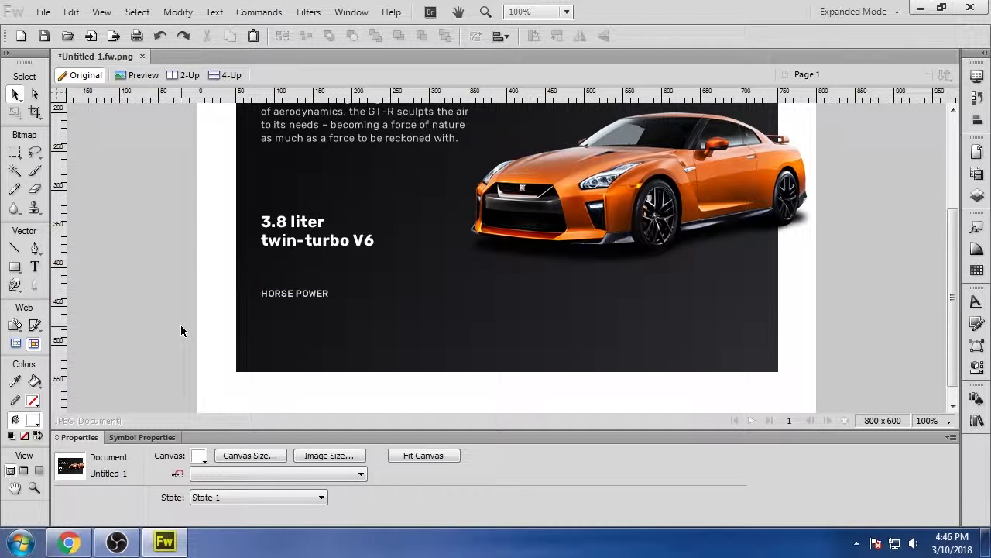
Try a lower opacity of about 81 for the HORSE POWER label
left_click(386, 162)
left_click(302, 293)
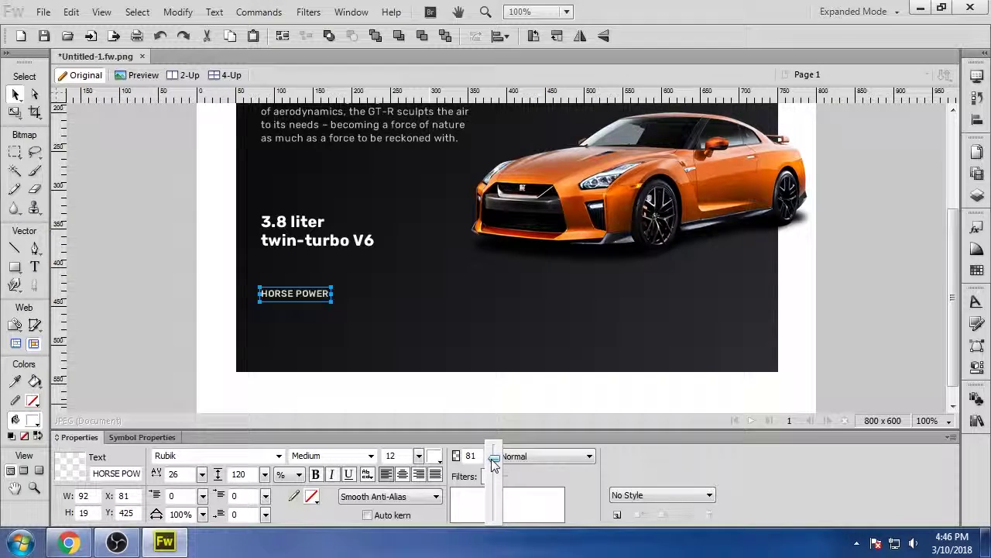
left_click(160, 316)
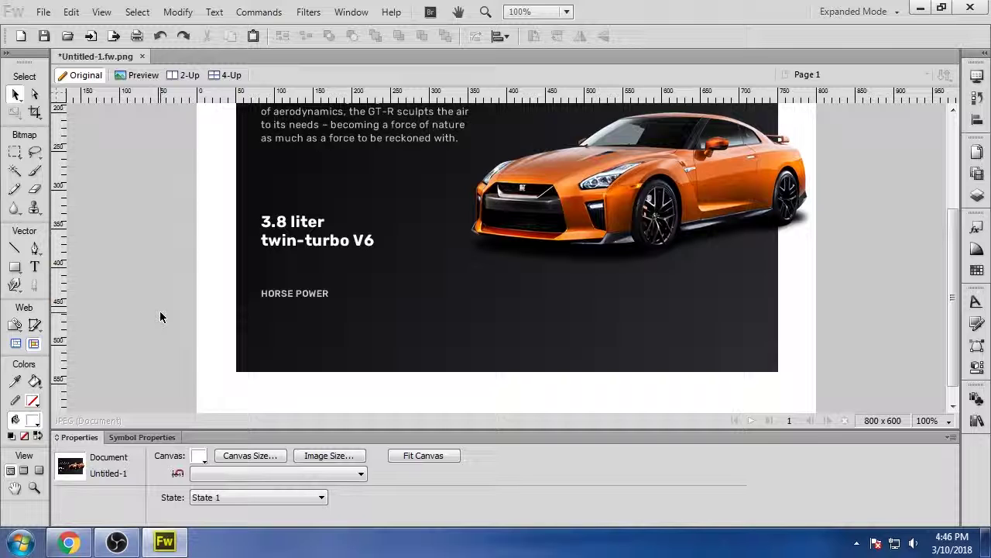
Duplicate the engine text below the HORSE POWER label at X 81, Y 468 and change the copy to "565"
left_click_drag(329, 239, 324, 347, "alt")
double_click(322, 347)
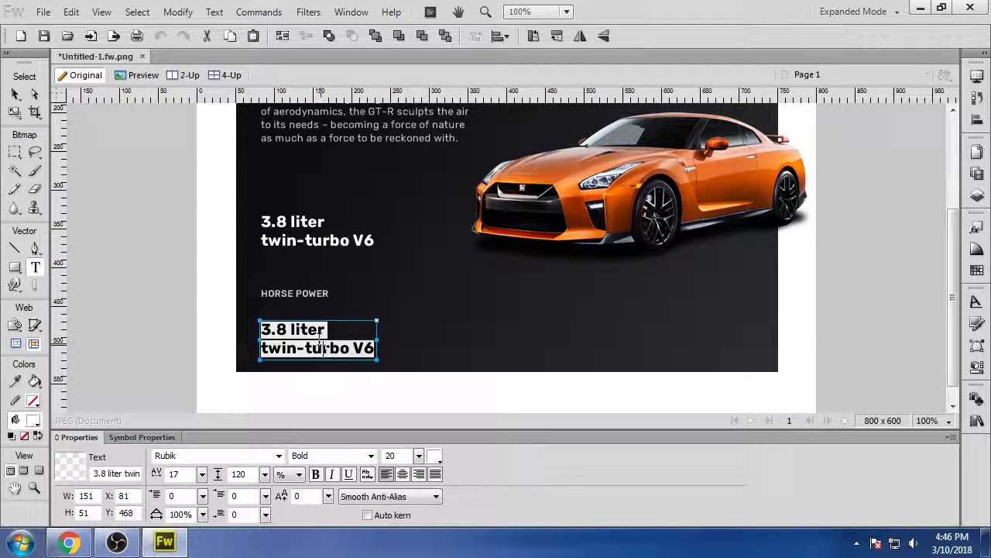
type("656")
key("BackSpace")
key("BackSpace")
key("BackSpace")
type("565")
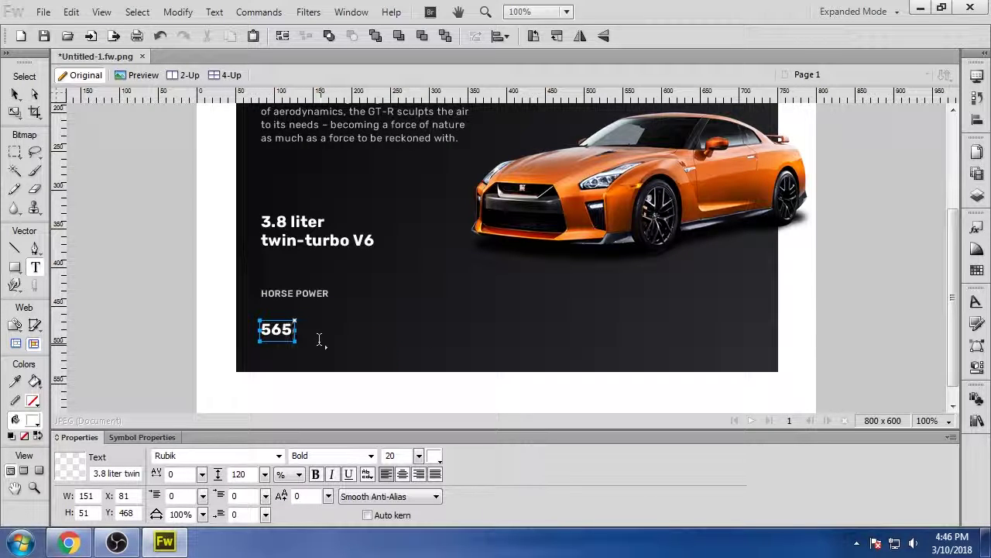
Extend the horsepower value with "@ 6800rpm" in lowercase after the 565
type(" @ 6800RPM")
key("BackSpace")
key("BackSpace")
key("BackSpace")
type("rpm")
left_click(313, 333)
key("BackSpace")
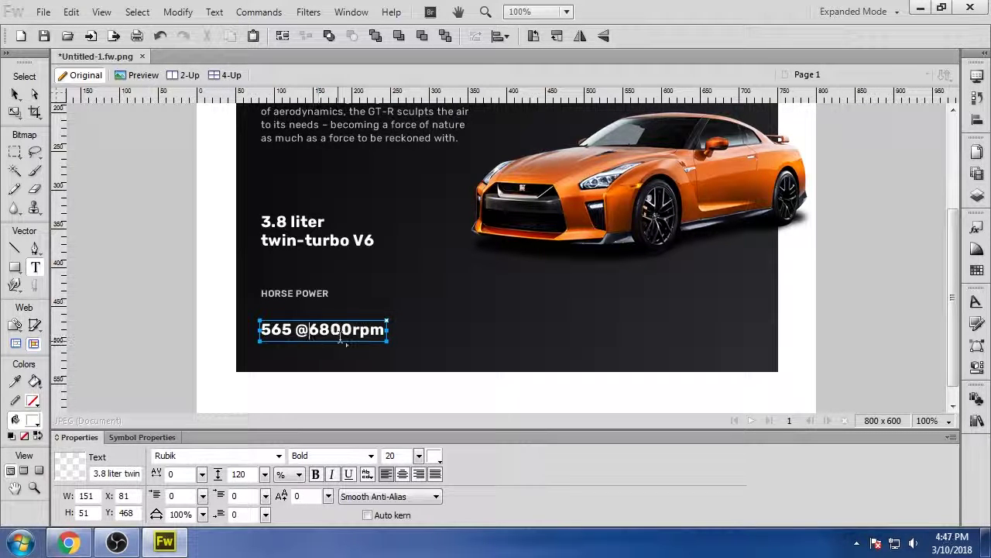
Format only the "@ 6800rpm" part of the horsepower value as Regular at font size 13
left_click_drag(298, 332, 391, 332)
left_click(371, 456)
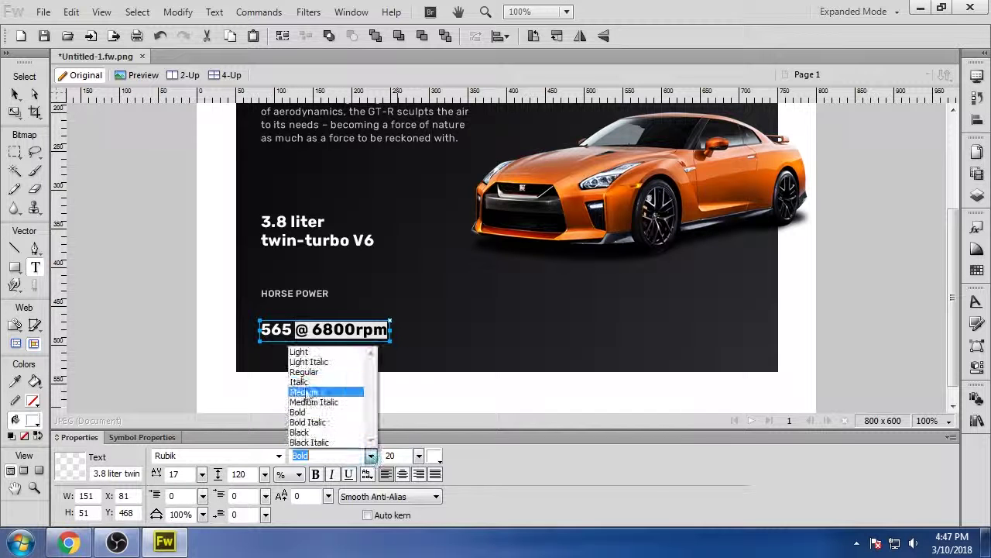
left_click(303, 372)
left_click(419, 457)
left_click_drag(421, 464, 420, 464)
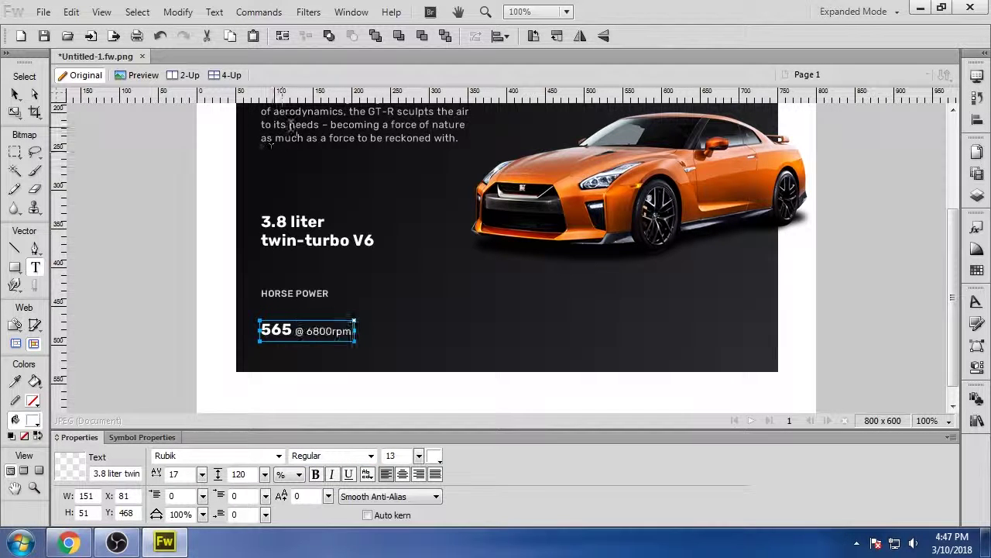
left_click_drag(301, 125, 329, 125)
left_click(308, 332)
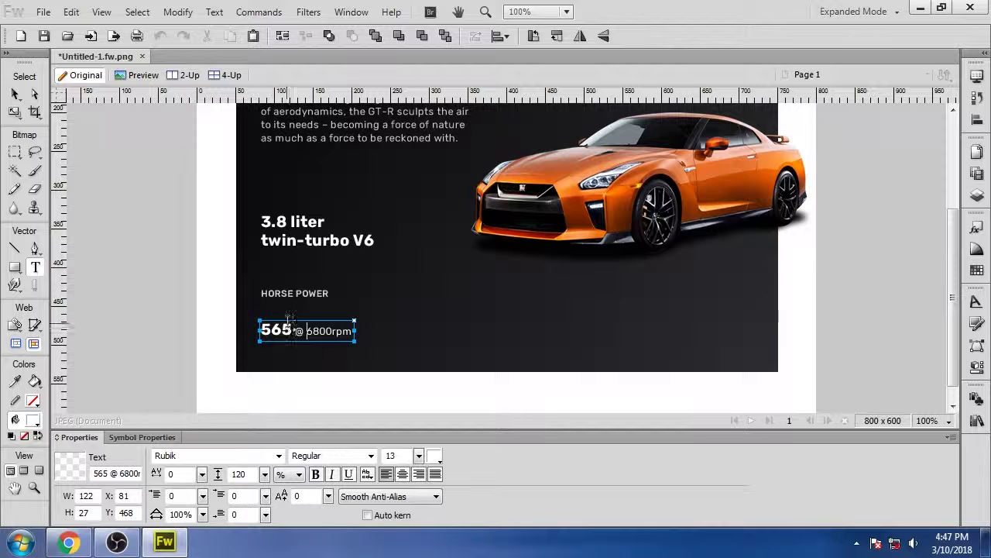
Move the HORSE POWER label down to Y 442, just above its value, and raise its opacity to 100
left_click(15, 93)
left_click_drag(280, 297, 281, 310)
left_click(204, 322)
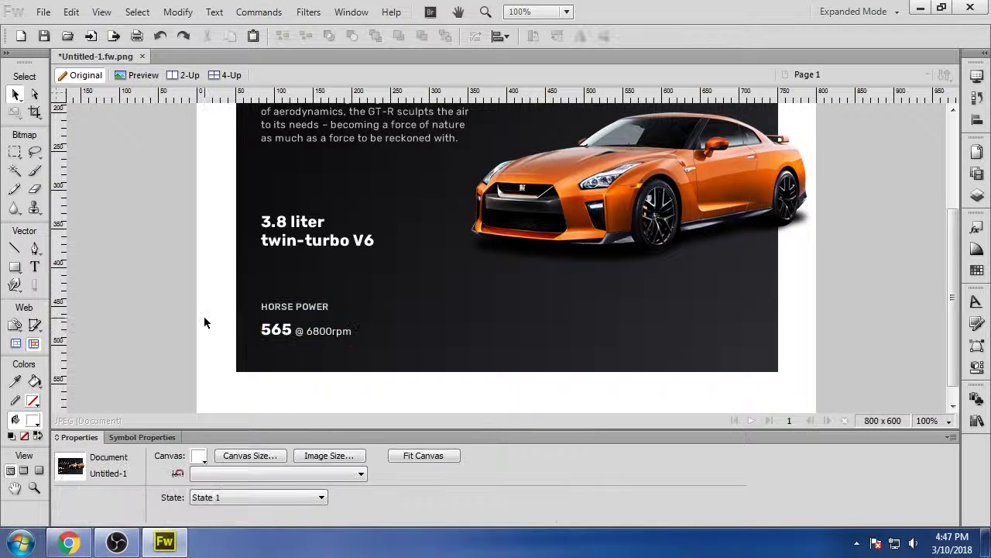
left_click(294, 306)
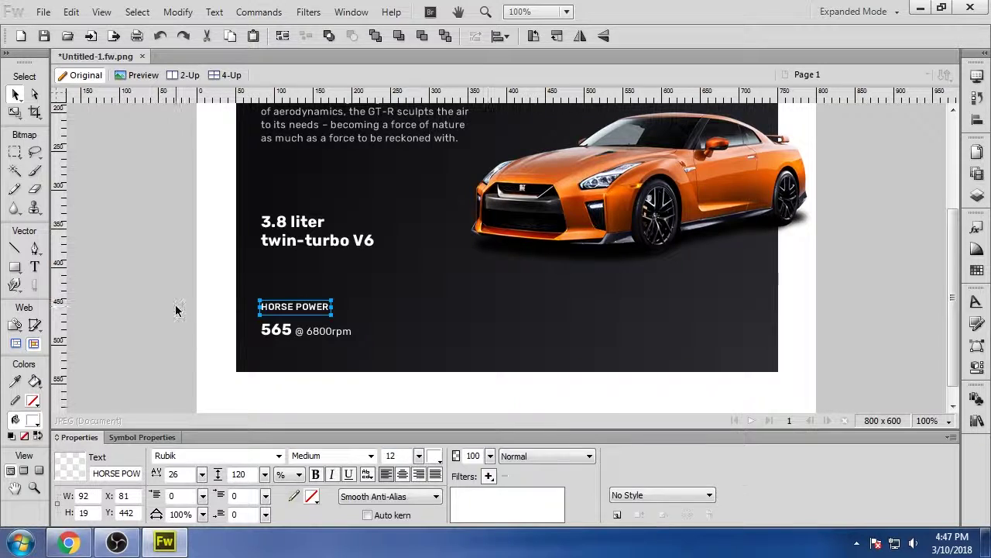
left_click(177, 308)
Nudge the "565 @ 6800rpm" value up to Y 466, closer to its label
left_click(292, 323)
key("Up")
key("Up")
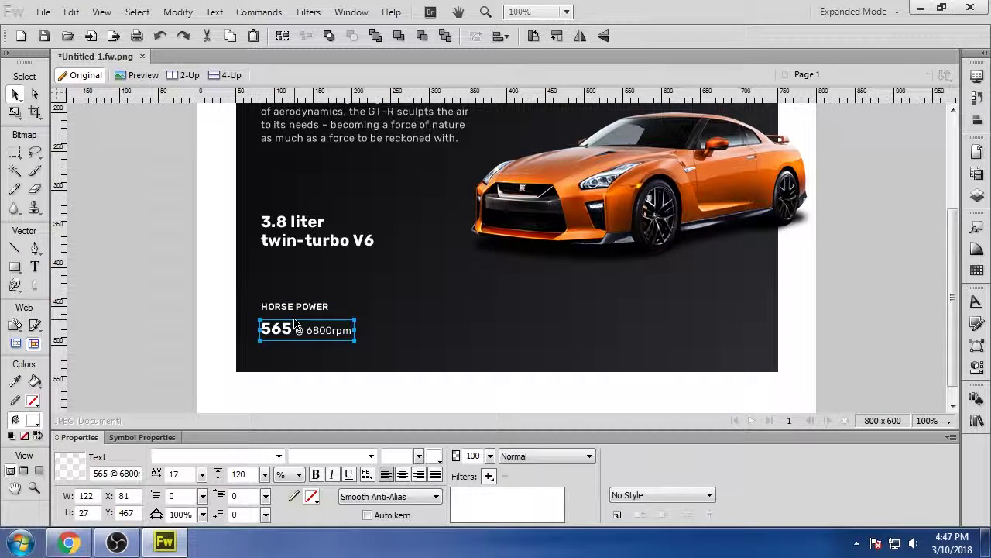
left_click(155, 321)
left_click(266, 328)
left_click(280, 309)
left_click(141, 317)
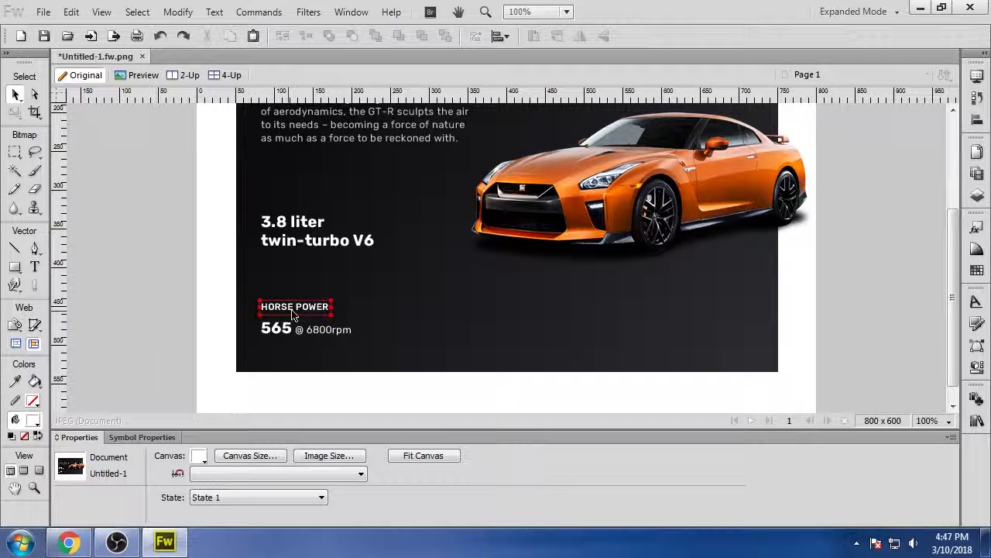
Duplicate the HORSE POWER label together with its value and place the copies directly beside the originals at X 203, Y 442
left_click(315, 330)
left_click(303, 310, "shift")
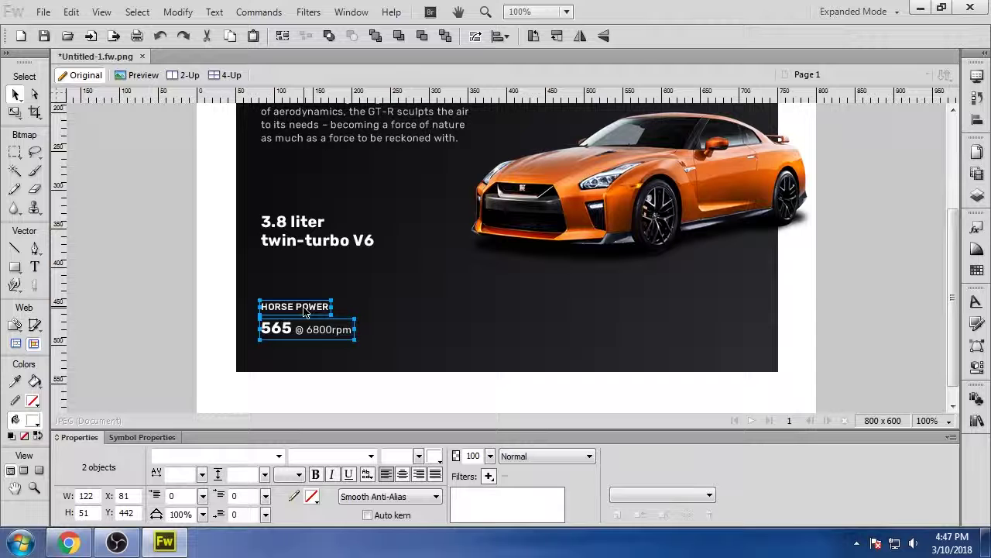
key("ctrl+c")
key("ctrl+v")
key("shift+Right")
key("shift+Right")
key("shift+Right")
key("shift+Right")
key("shift+Right")
key("shift+Right")
key("shift+Right")
key("shift+Right")
key("shift+Right")
key("shift+Right")
key("shift+Right")
key("shift+Right")
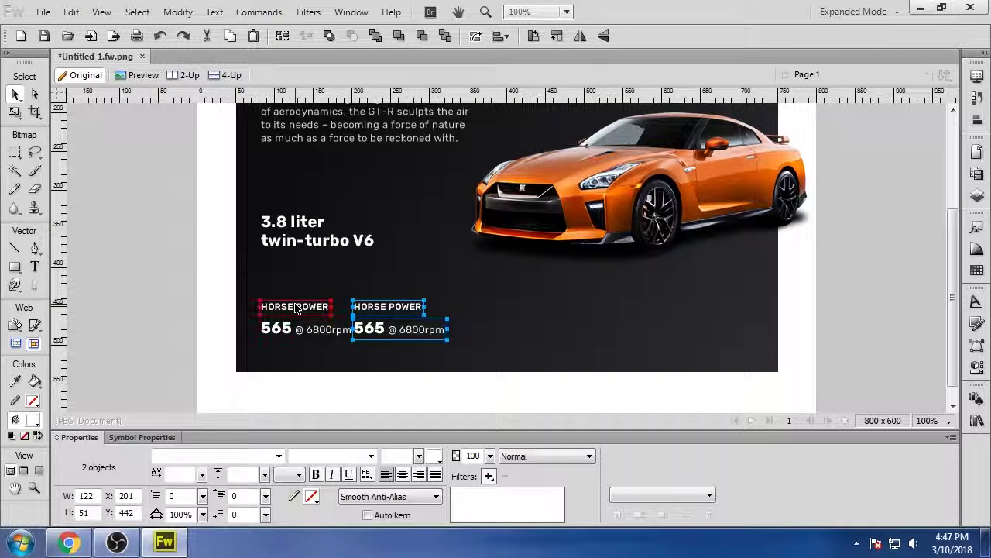
key("ctrl+3")
key("Right")
key("Right")
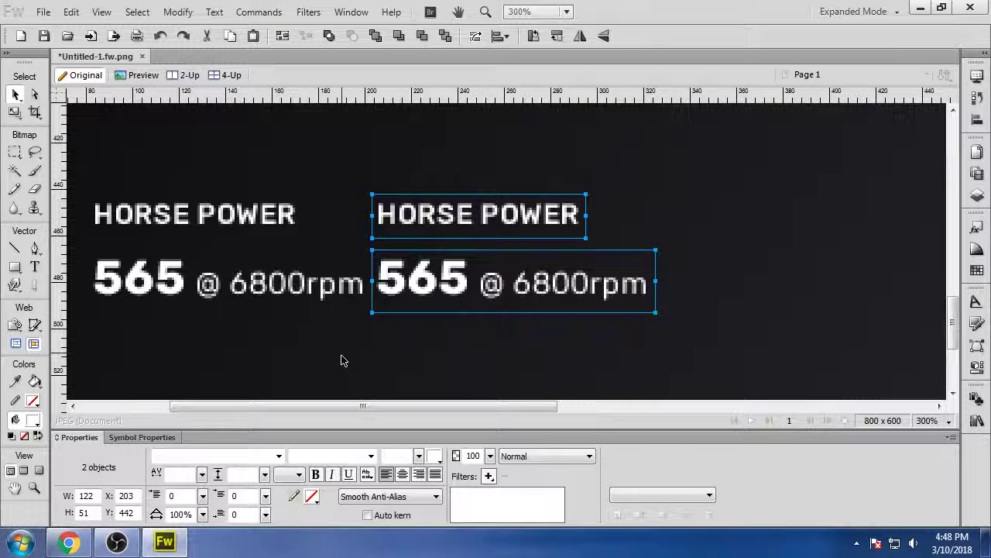
key("ctrl+1")
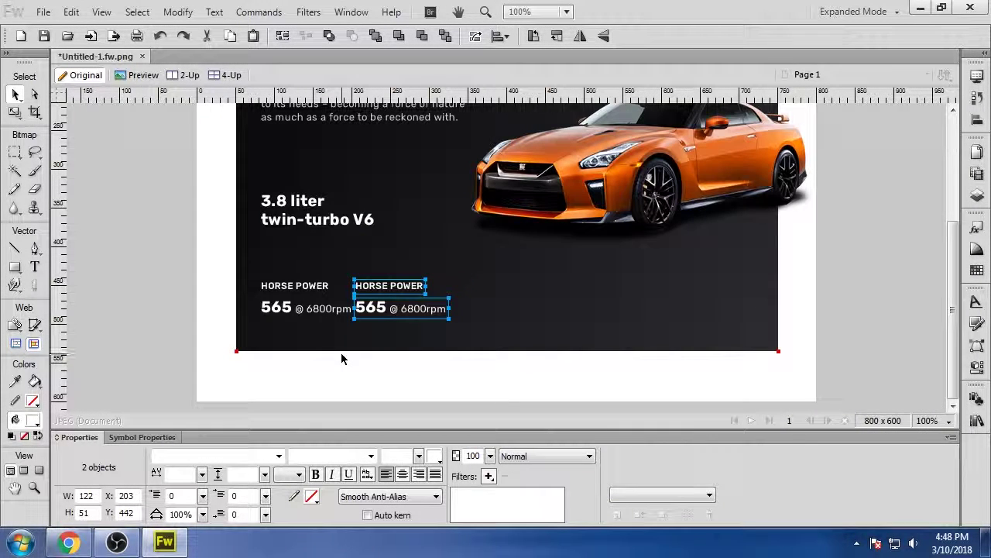
Space the copied label and value farther from the originals, at X 263
key("shift+Right")
key("shift+Right")
key("shift+Right")
key("shift+Right")
key("shift+Right")
key("shift+Right")
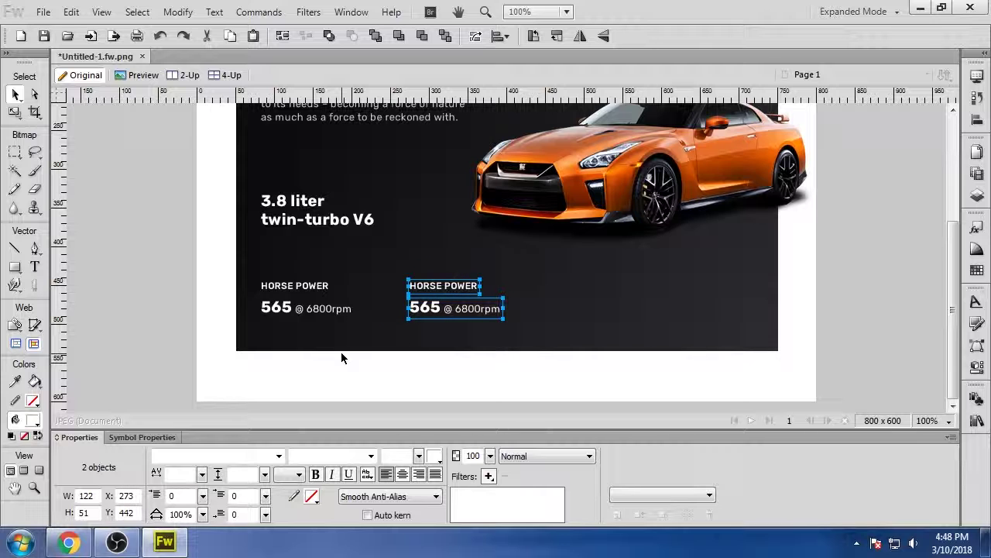
left_click(421, 338)
Change the copied HORSE POWER label to "TORQUE"
double_click(422, 284)
key("ctrl+a")
type("TORQUE")
Replace the 565 under the TORQUE label with "633 nm"
left_click_drag(434, 307, 403, 304)
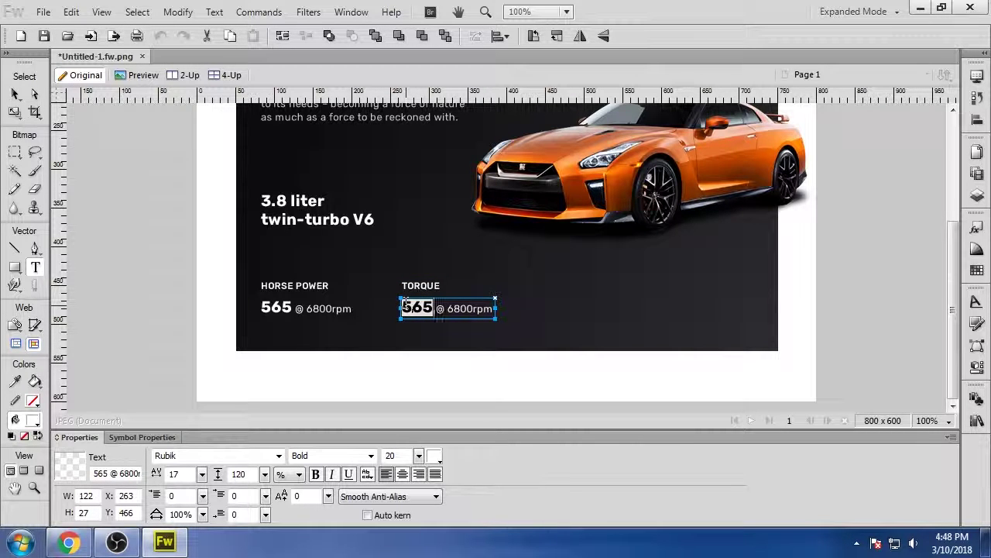
type("633")
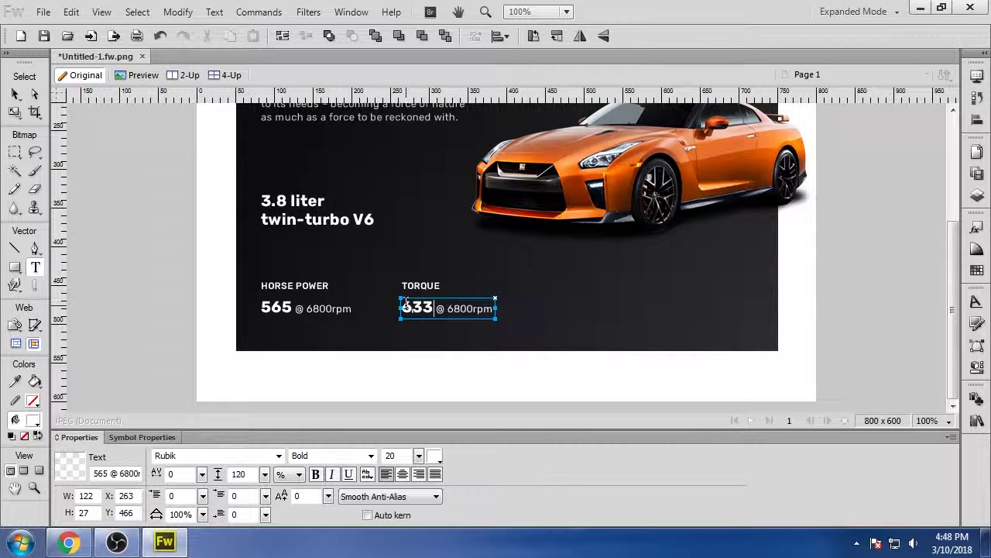
type("nm")
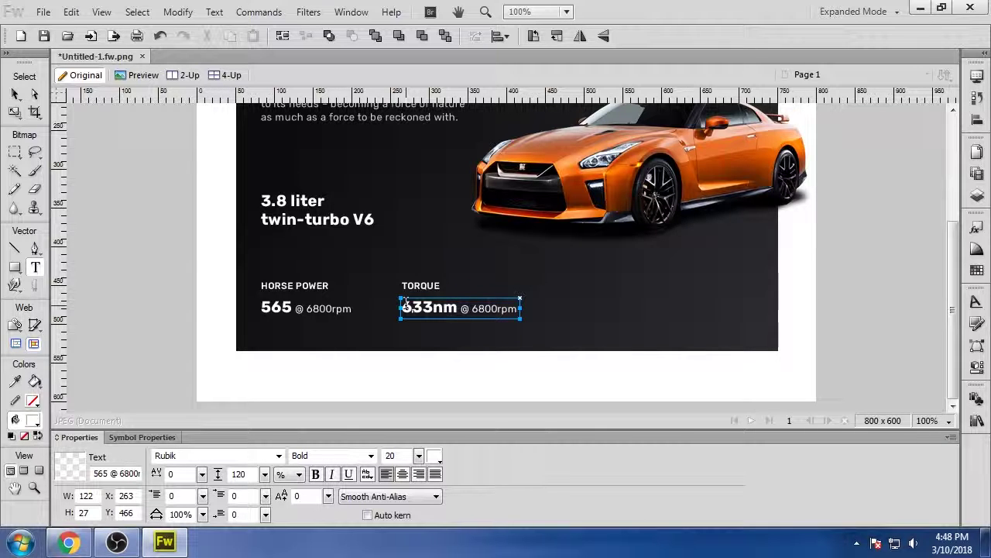
key("Left")
key("Left")
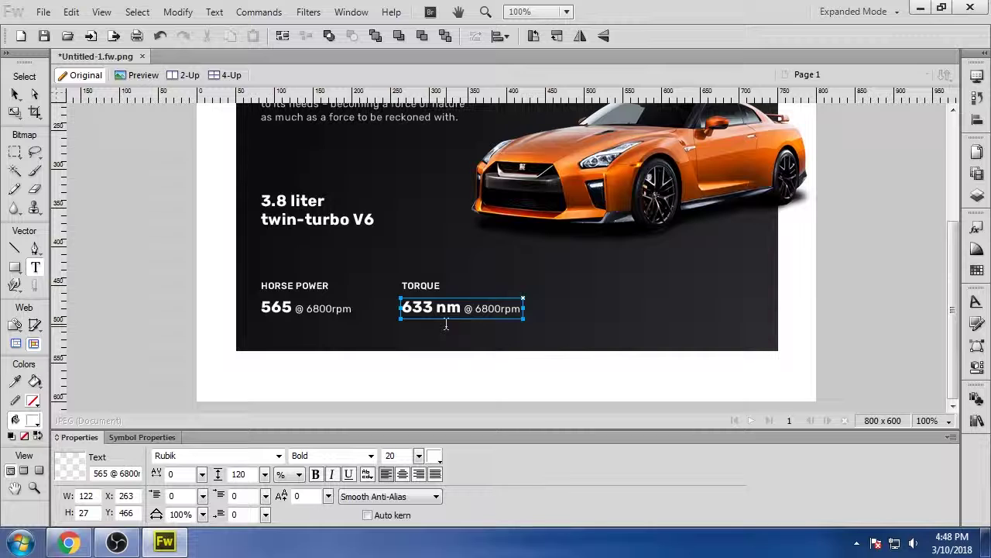
Apply a lighter Rubik style to the "nm" unit in the torque value
key("BackSpace")
key("shift+Right")
key("shift+Right")
left_click(333, 455)
left_click(320, 393)
left_click(161, 304)
double_click(436, 311)
double_click(442, 307)
left_click(371, 455)
left_click(262, 358)
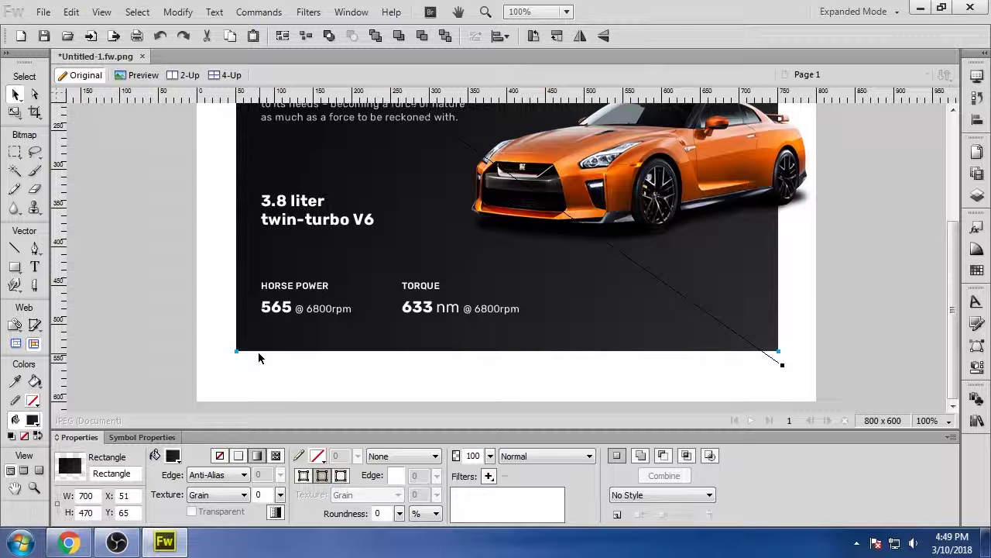
Reduce the font size of "nm" to match the "@ 6800rpm" text beside it
double_click(436, 310)
left_click_drag(487, 309, 503, 308)
double_click(447, 308)
left_click_drag(419, 455, 421, 458)
left_click(409, 381)
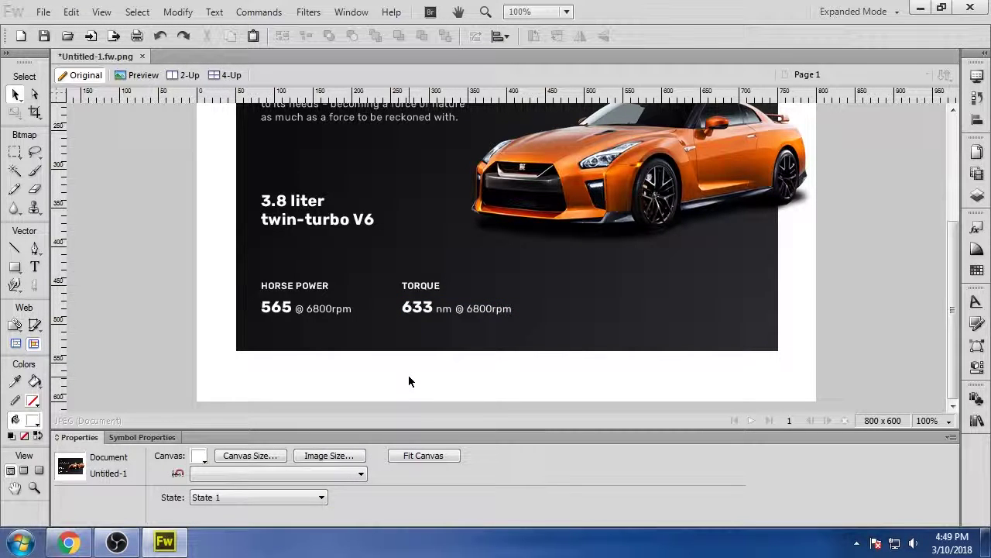
Duplicate the TORQUE label together with its value and place the copies beside the originals at X 403, Y 442
left_click(415, 286)
left_click(416, 307, "shift")
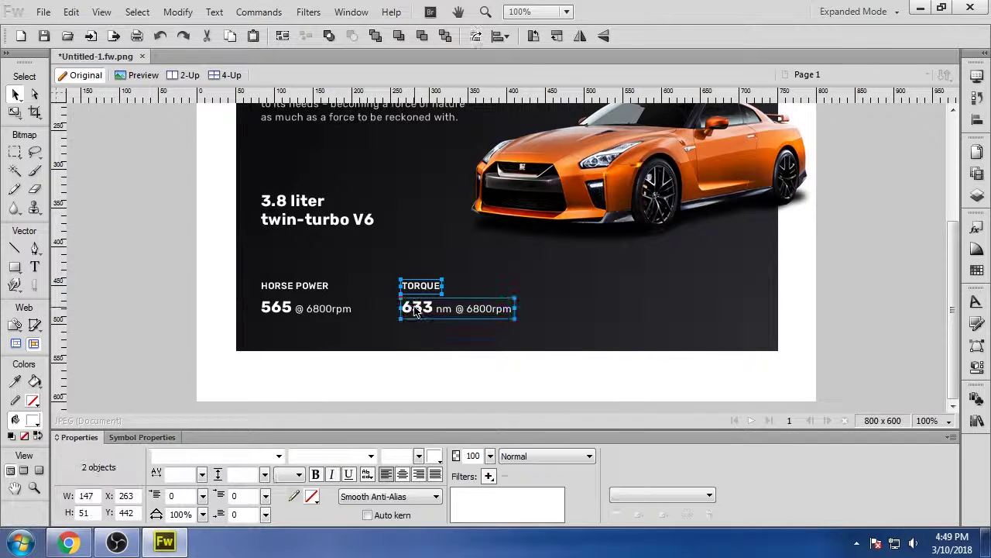
key("shift+Right")
key("shift+Right")
key("shift+Right")
key("shift+Right")
key("shift+Right")
key("shift+Right")
key("shift+Right")
key("shift+Right")
key("shift+Right")
key("shift+Right")
key("shift+Right")
key("shift+Right")
key("shift+Right")
key("shift+Right")
key("shift+Right")
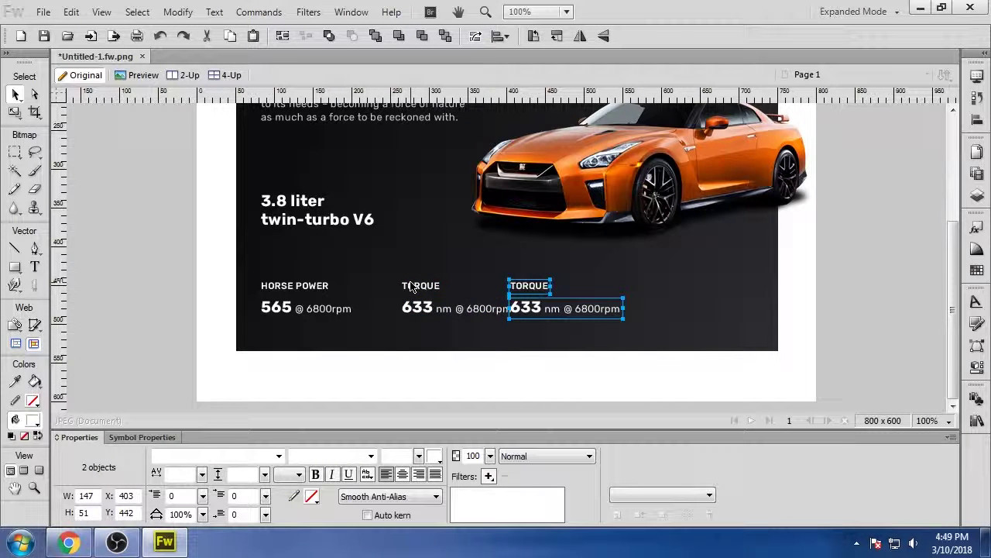
Space the copied TORQUE label and value farther from the originals, at X 470
key("ctrl+3")
key("Left")
key("Left")
key("Left")
key("shift+Right")
key("shift+Right")
key("shift+Right")
key("shift+Right")
key("shift+Right")
key("shift+Right")
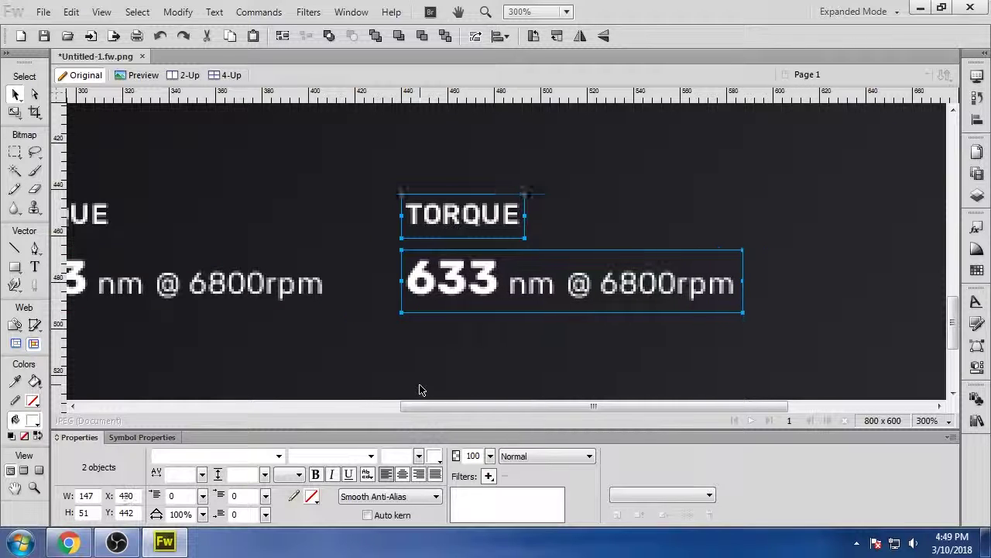
key("ctrl+1")
Change the copied label to "0 - 100 kph" and the value beneath it to "2.9 sec"
double_click(582, 286)
type("0 - 100 kph")
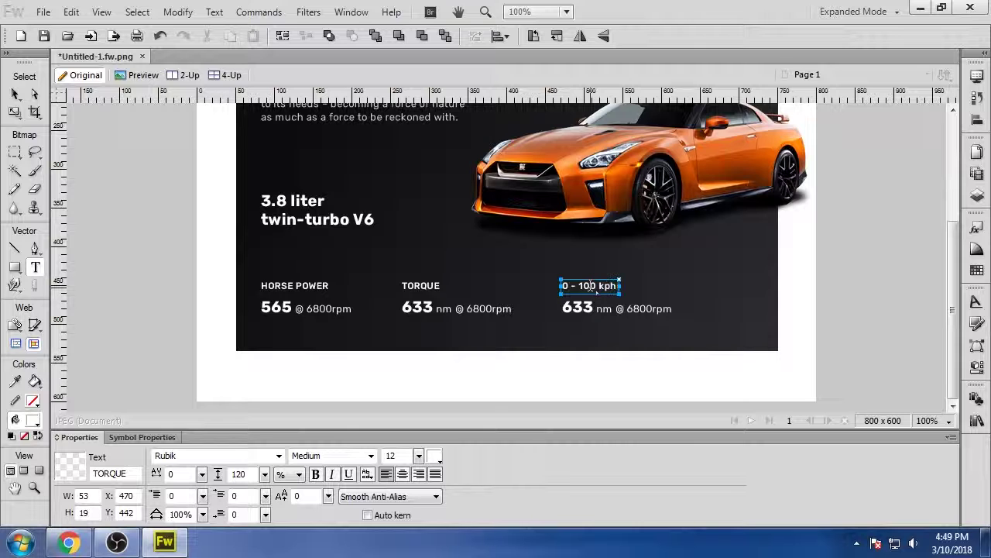
left_click(588, 308)
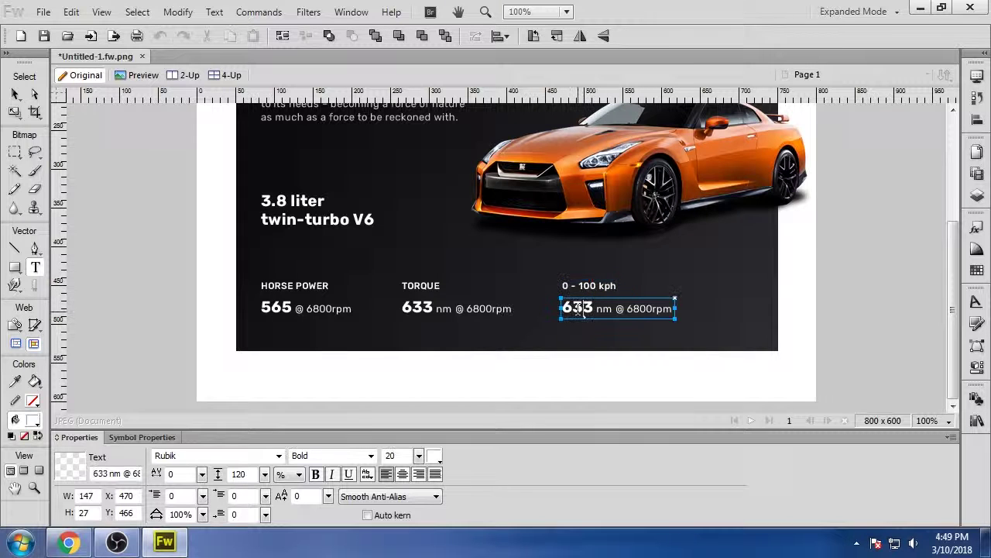
double_click(590, 308)
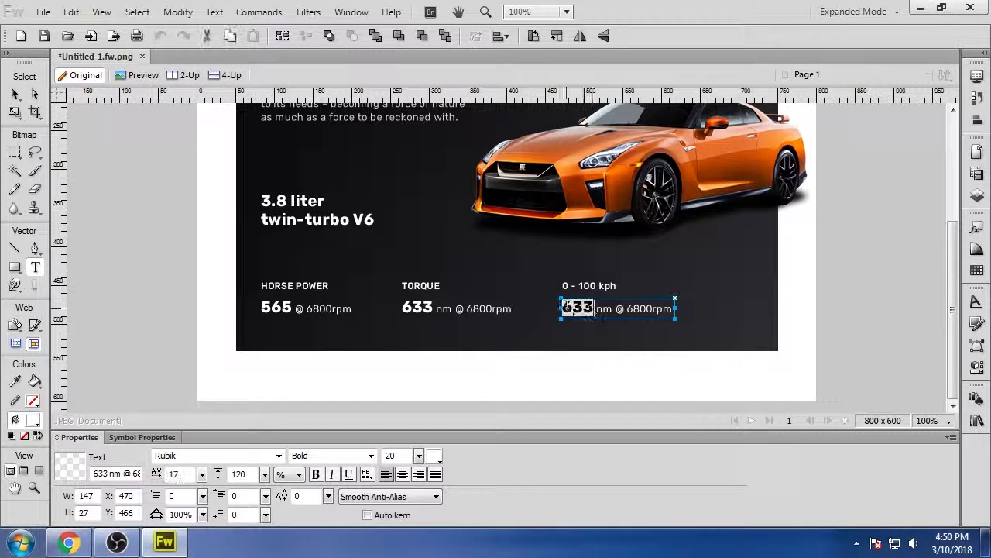
type("2.9")
double_click(599, 308)
type("sec")
left_click_drag(610, 308, 689, 308)
key("BackSpace")
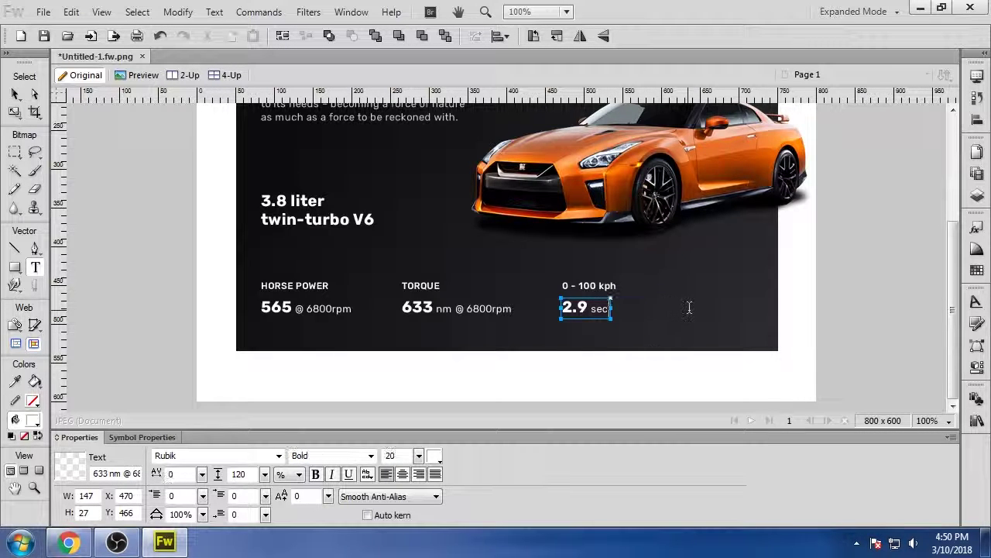
key("Escape")
left_click(172, 281)
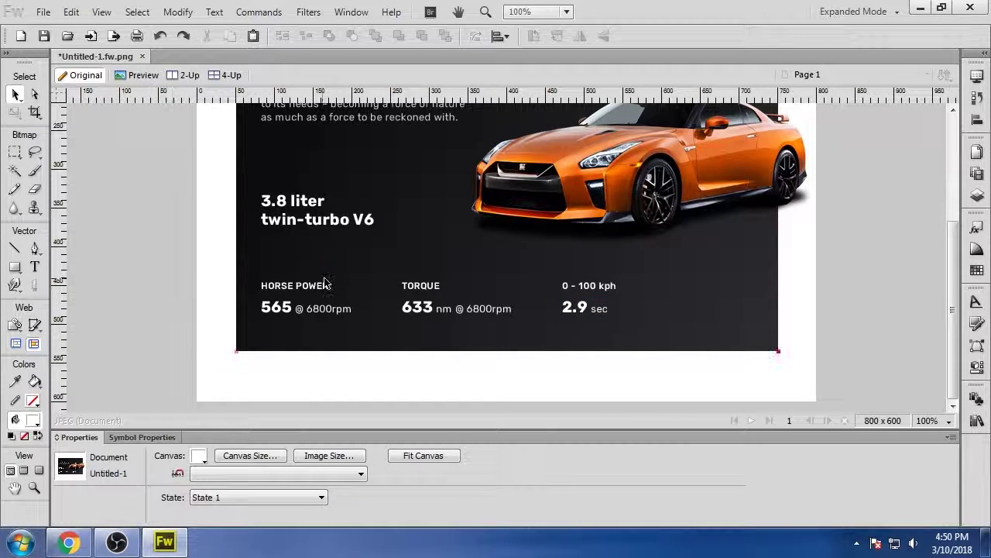
Examine the spacing between the title, description, engine text and the three specification columns
left_click(420, 285)
left_click(573, 286)
left_click(161, 346)
scroll(151, 376, "up", 4)
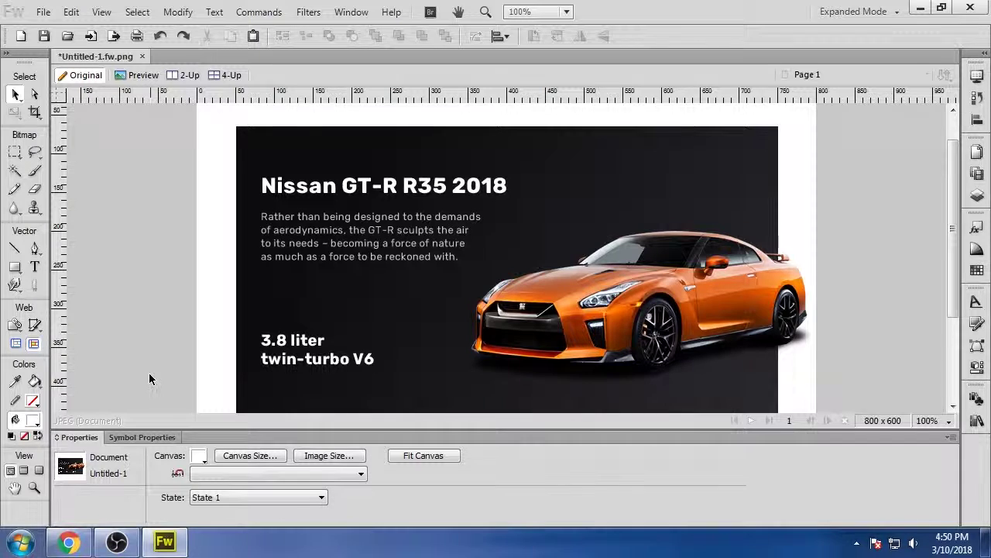
scroll(149, 372, "down", 2)
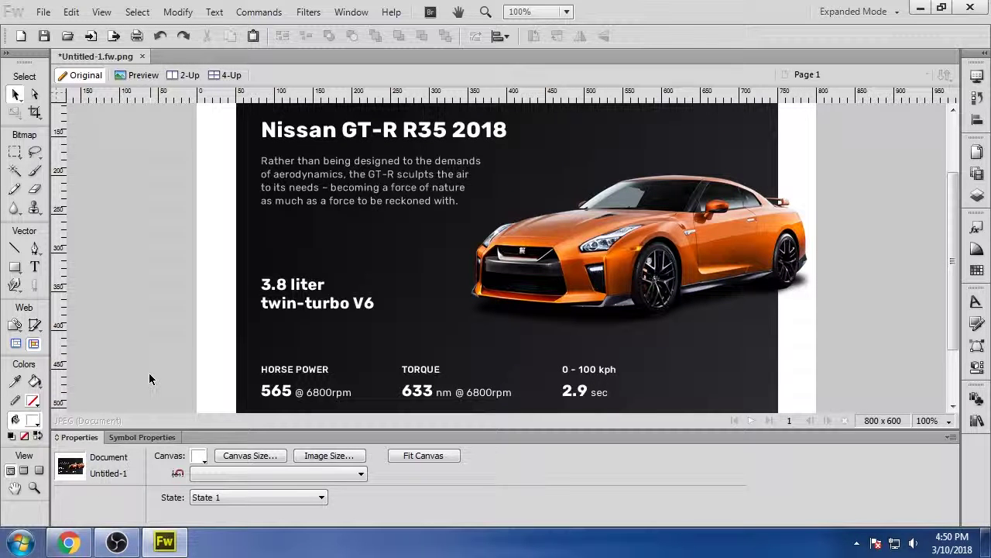
scroll(150, 378, "up", 2)
scroll(149, 378, "down", 4)
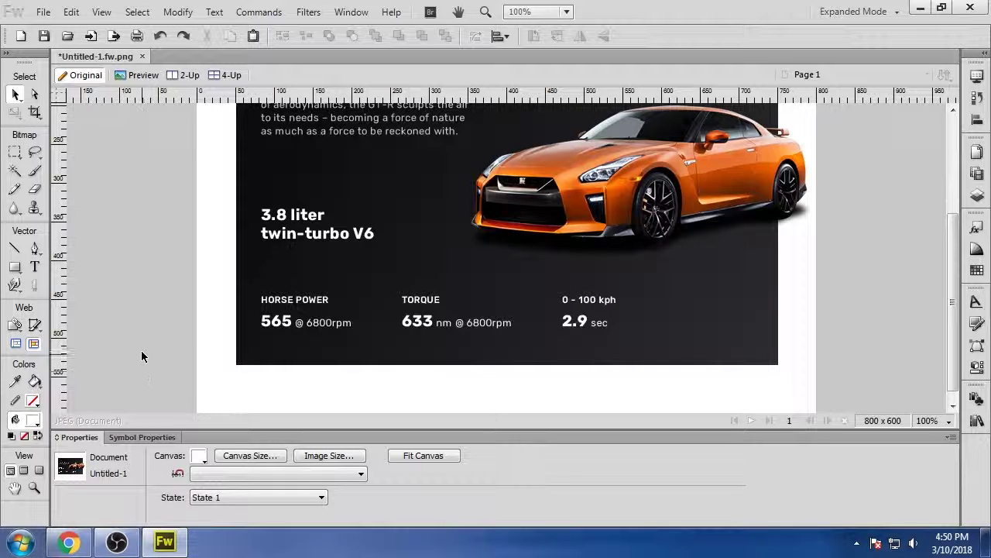
scroll(119, 364, "up", 5)
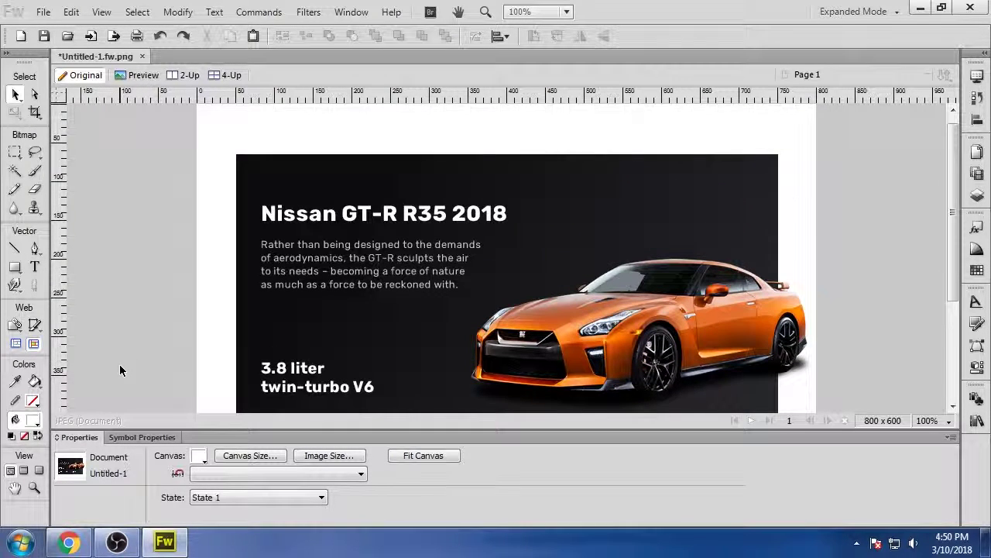
scroll(119, 370, "down", 3)
scroll(119, 364, "up", 3)
Try a smaller font size for the description paragraph
left_click(387, 288)
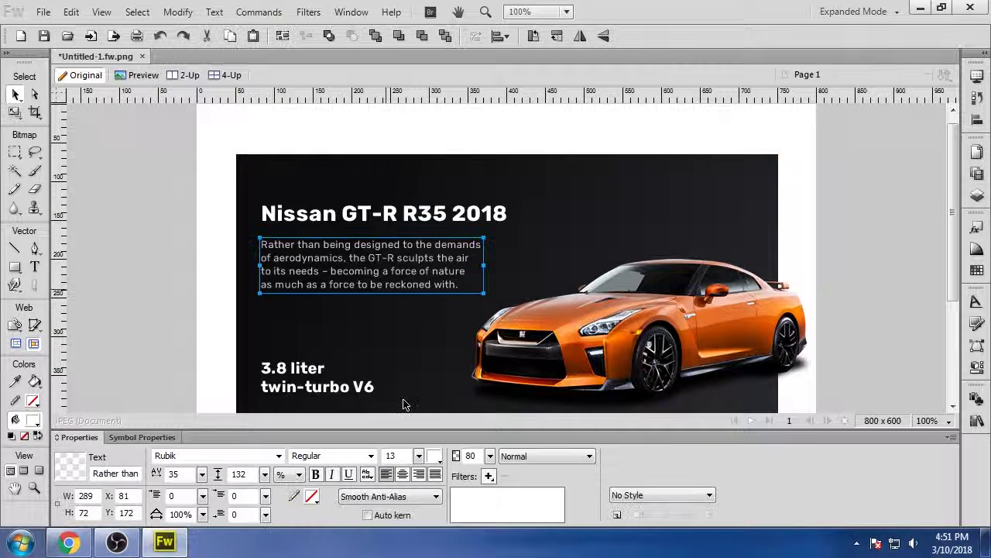
left_click(423, 460)
left_click_drag(423, 460, 423, 465)
left_click(162, 273)
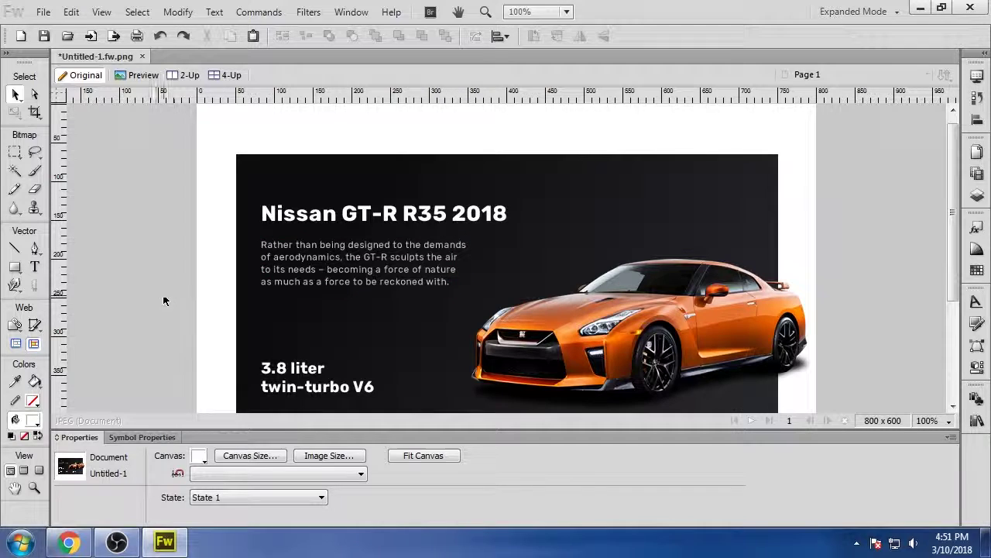
Move the "3.8 liter twin-turbo V6" text down, closer to the specification row
scroll(147, 310, "down", 3)
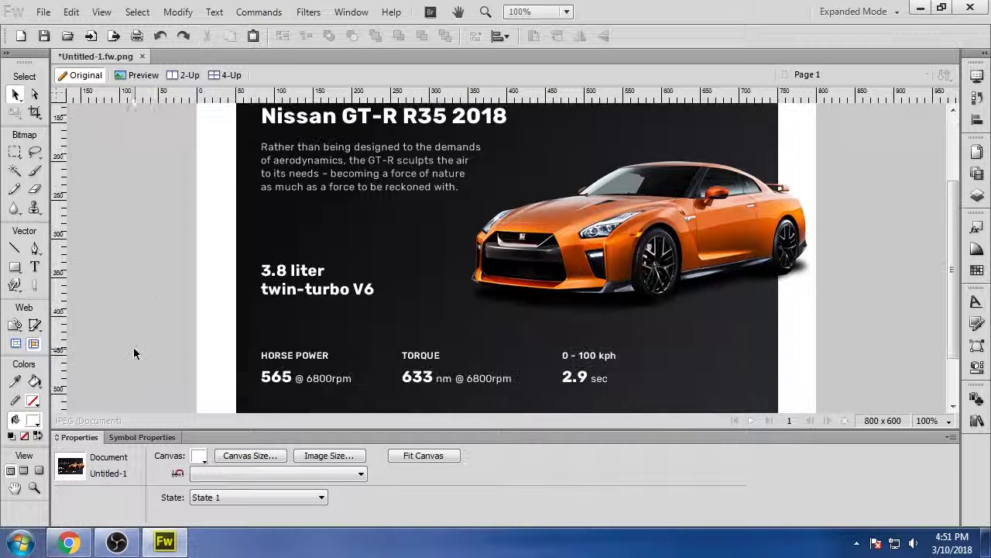
left_click(290, 282)
key("Down")
key("Down")
key("Down")
key("Down")
key("Down")
key("Down")
key("Down")
key("Down")
key("Down")
key("Down")
key("Down")
key("Down")
key("Down")
key("Down")
key("Down")
key("Down")
key("Down")
key("Down")
key("Down")
key("Down")
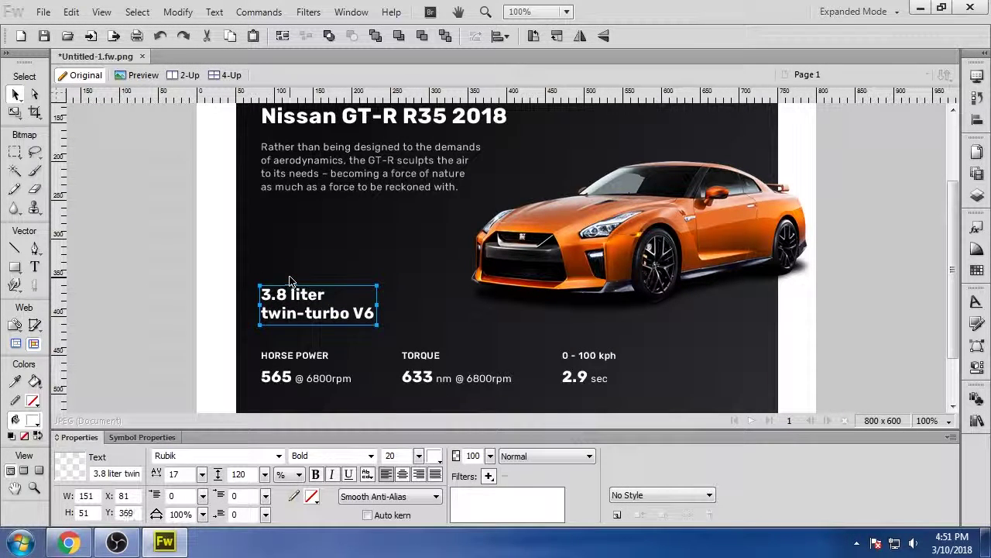
left_click(136, 280)
Fine-tune the vertical position of the engine text to leave slightly more space above HORSE POWER
scroll(136, 280, "down", 1)
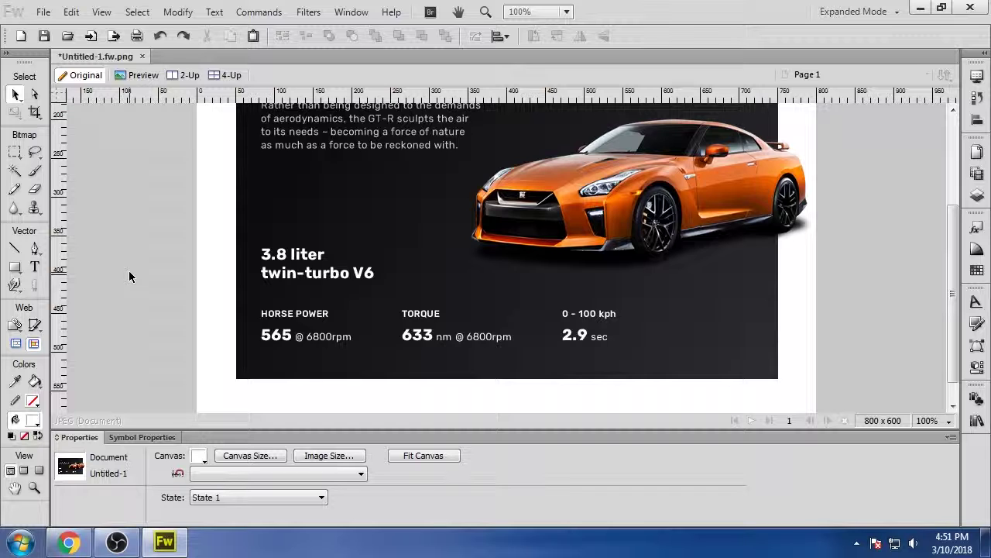
scroll(155, 275, "down", 1)
left_click(333, 254)
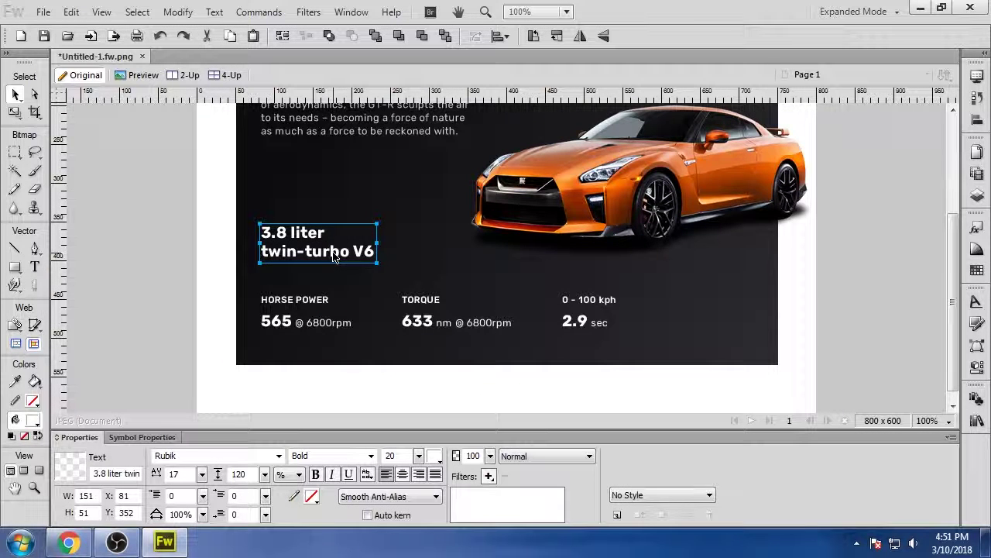
left_click_drag(333, 257, 333, 260)
left_click(165, 321)
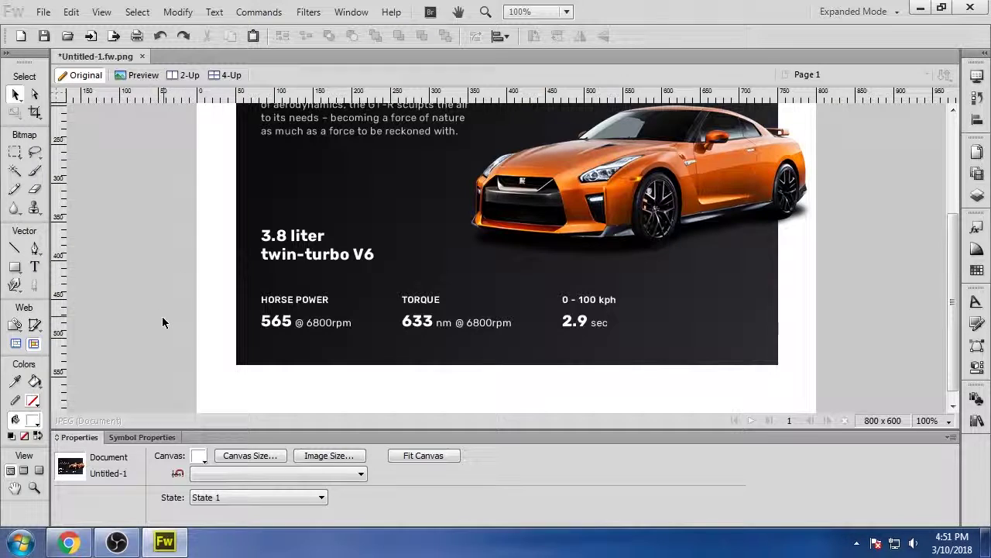
Review the whole card from the title to its lower edge to check the engine text's placement
scroll(162, 316, "up", 5)
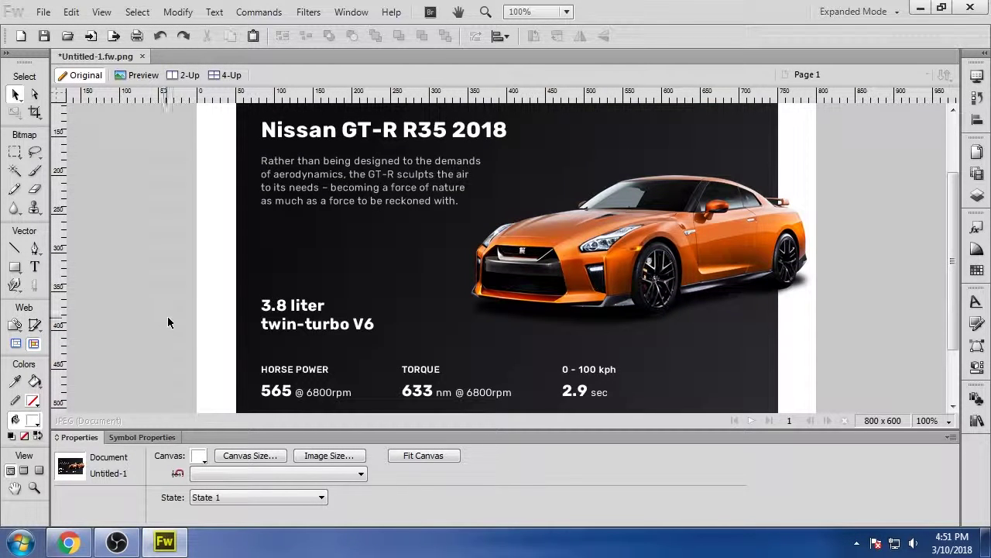
left_click_drag(465, 91, 401, 91)
scroll(176, 279, "up", 3)
scroll(175, 279, "down", 4)
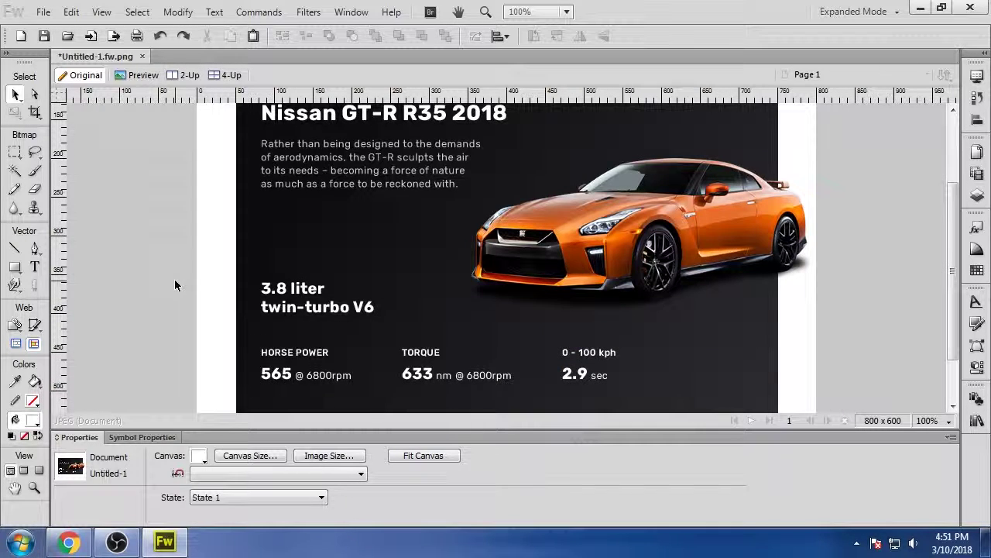
scroll(175, 285, "down", 4)
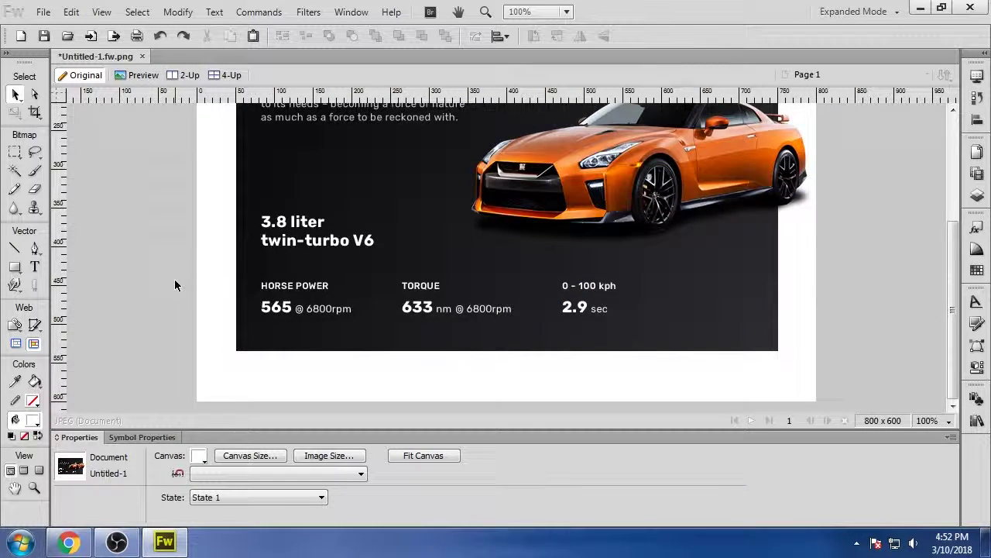
scroll(175, 285, "up", 8)
scroll(174, 285, "up", 1)
scroll(174, 285, "up", 1)
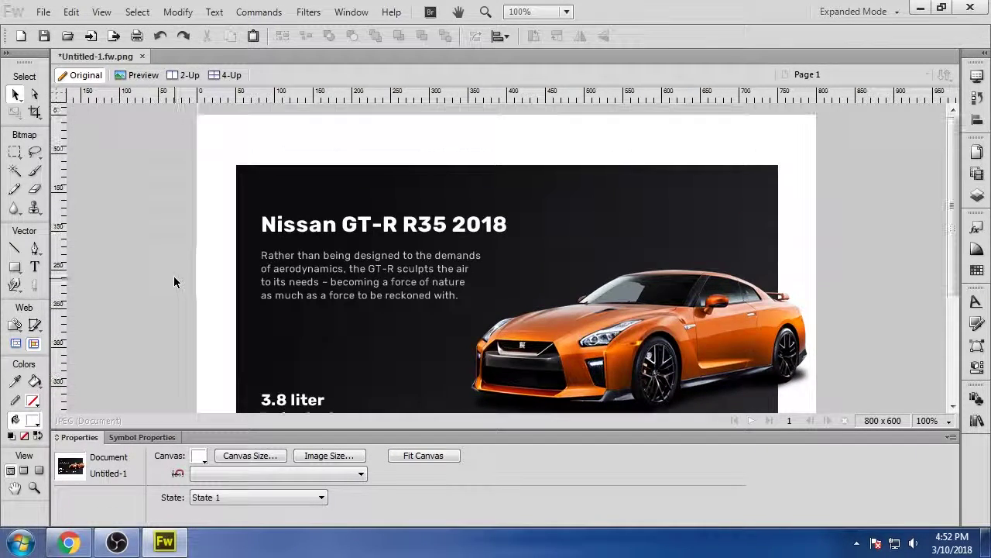
Round all four corners of the dark background rectangle with a radius of 30
left_click(239, 168)
scroll(779, 171, "down", 7)
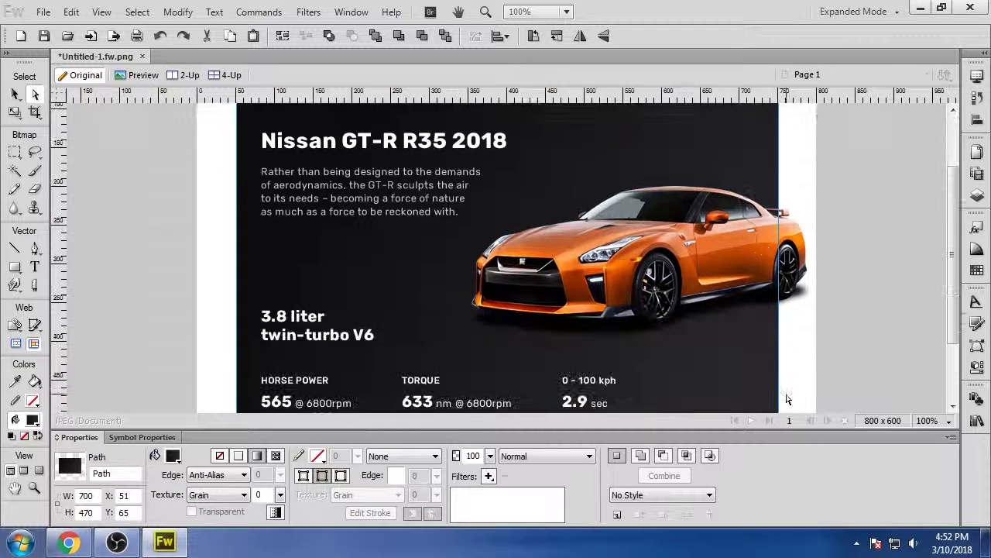
left_click(244, 356)
left_click(533, 352)
left_click(237, 352)
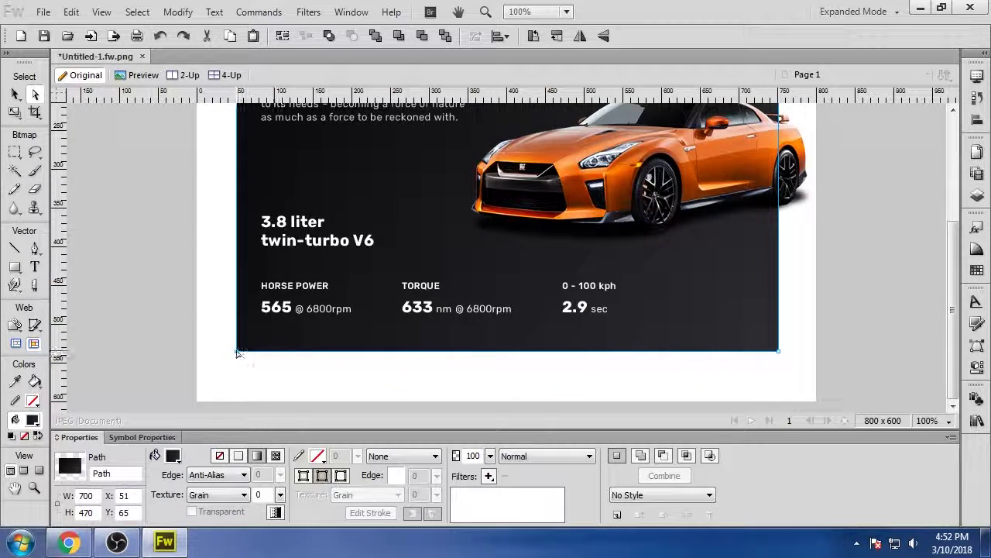
scroll(770, 355, "up", 5)
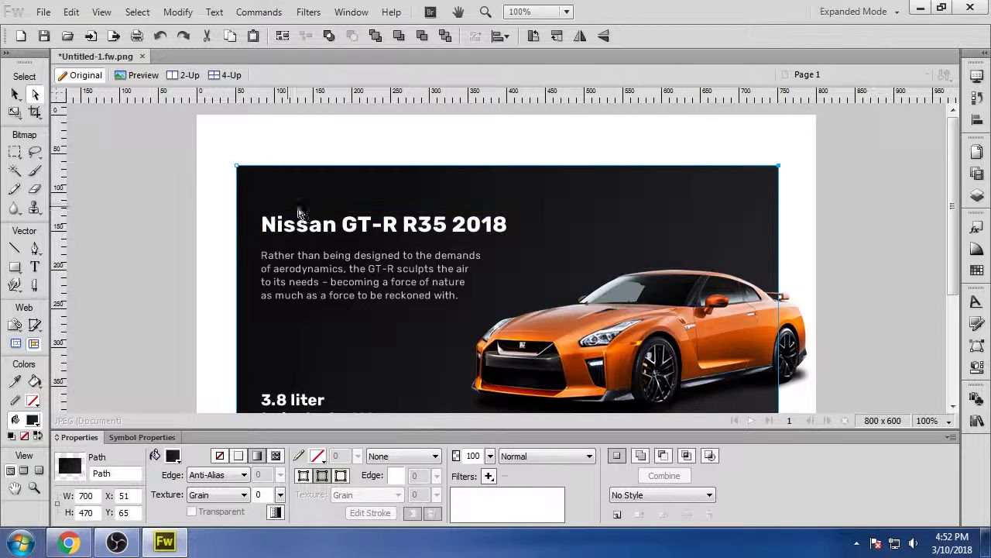
left_click(977, 345)
left_click(938, 402)
type("30")
key("Return")
left_click(973, 348)
left_click(894, 286)
Duplicate the rounded panel behind the original and give the lower copy a feathered edge and solid black fill
left_click(754, 200)
left_click(977, 196)
left_click(193, 476)
left_click(203, 497)
left_click(172, 455)
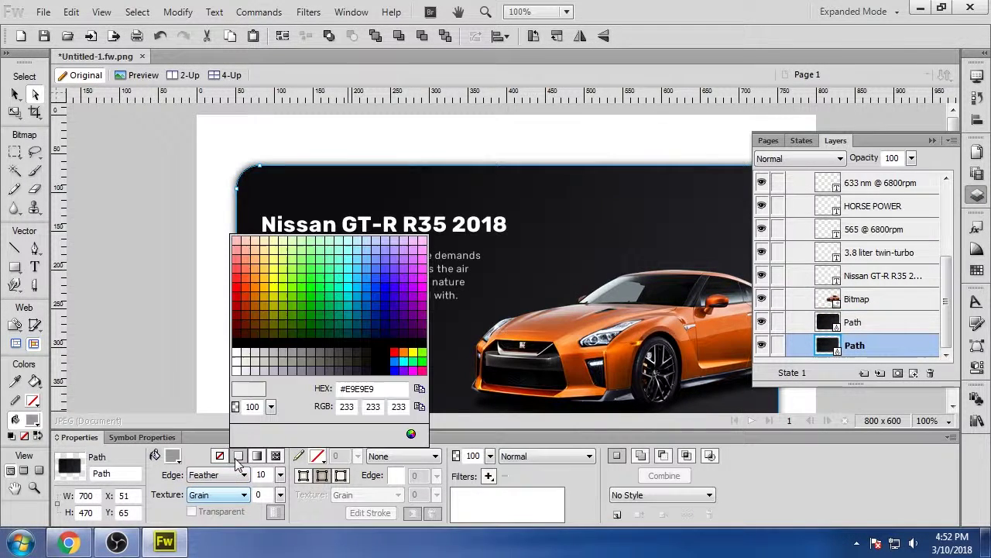
left_click(255, 342)
Soften the black shadow shape with a feather amount of 20 and an opacity of 28
left_click(284, 475)
left_click_drag(285, 475, 282, 479)
left_click_drag(489, 460, 494, 513)
left_click_drag(285, 475, 284, 475)
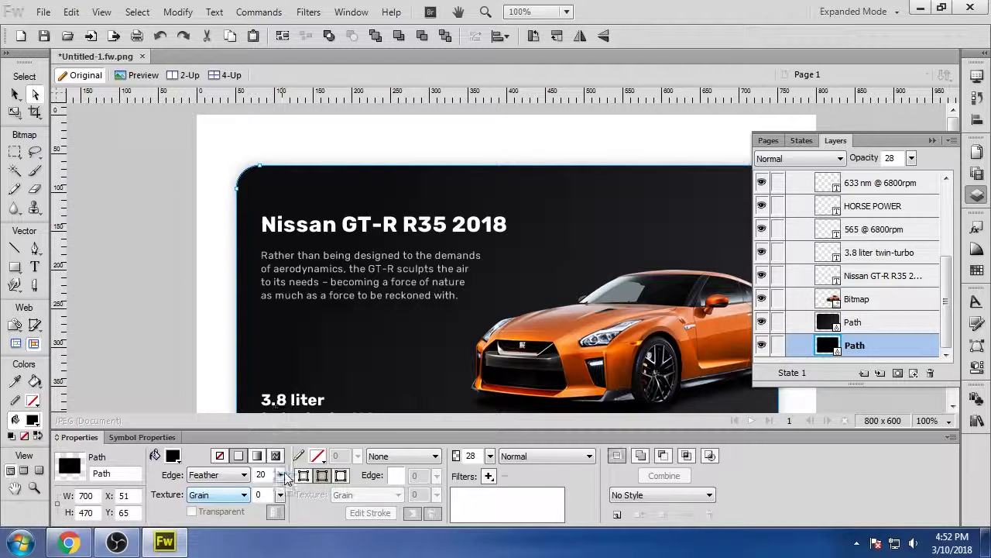
left_click(128, 296)
left_click(976, 196)
Inspect the rounded corners and soft shadow around the entire card
scroll(908, 197, "down", 5)
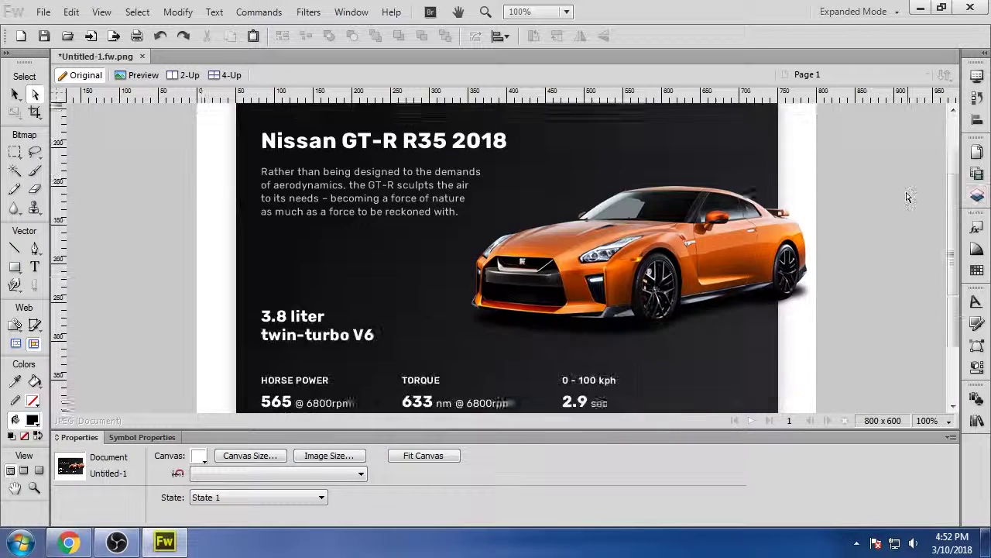
scroll(908, 196, "up", 5)
scroll(908, 197, "down", 4)
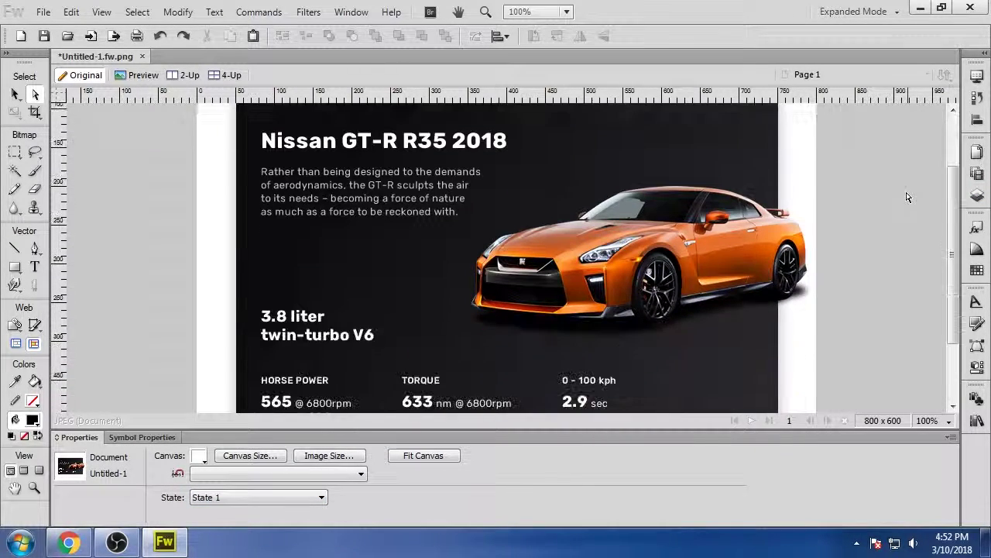
scroll(907, 197, "up", 2)
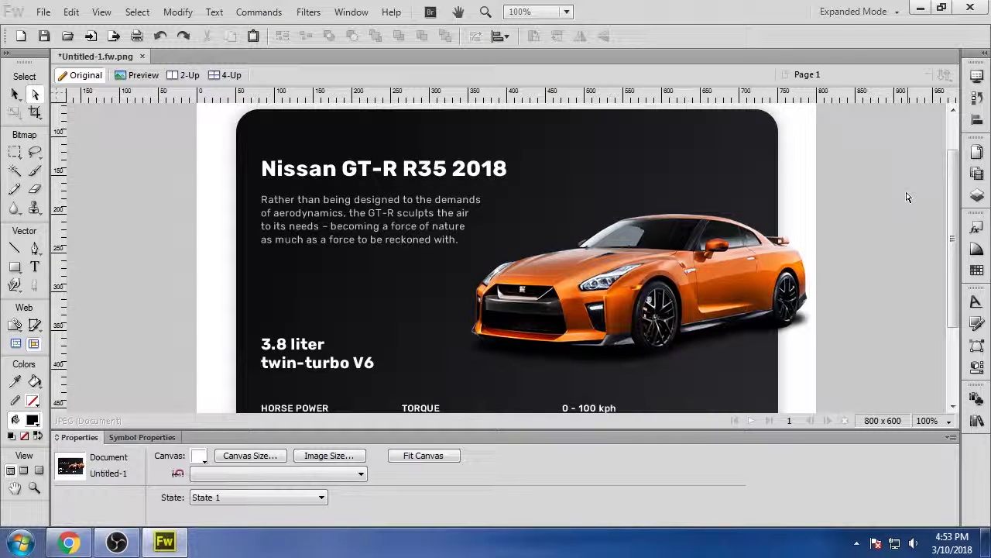
scroll(908, 197, "down", 3)
scroll(907, 197, "up", 1)
scroll(906, 195, "up", 3)
scroll(906, 196, "down", 4)
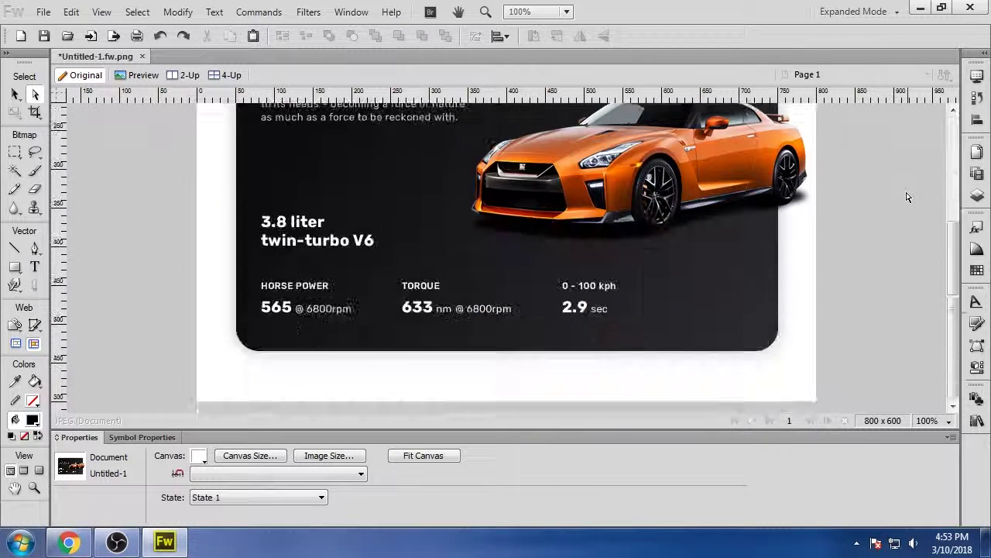
Try the card's dark tone #2B2A30 and a custom muted purple-grey shade as the canvas colour
left_click(199, 457)
left_click(740, 297)
left_click(198, 456)
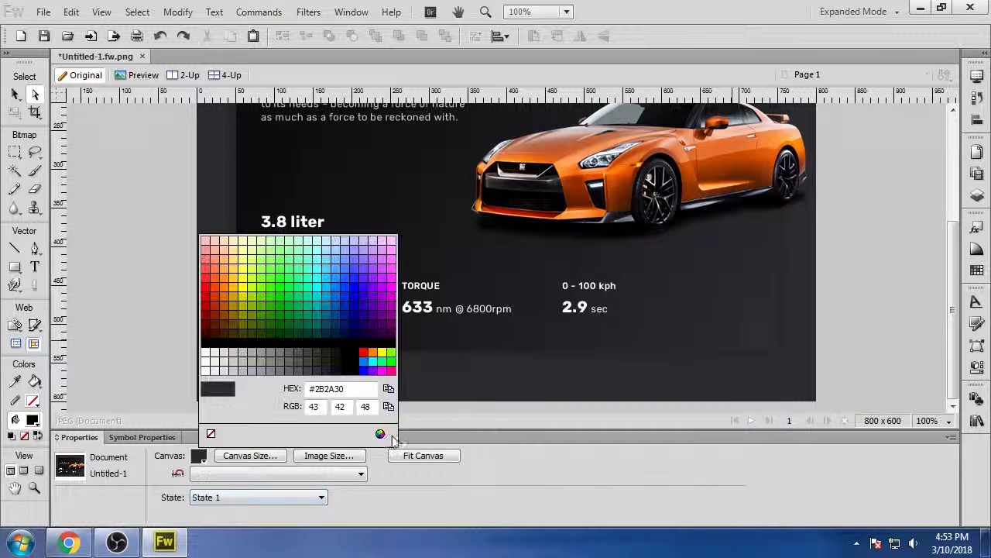
left_click(381, 434)
left_click(462, 315)
left_click(463, 342)
left_click(154, 451)
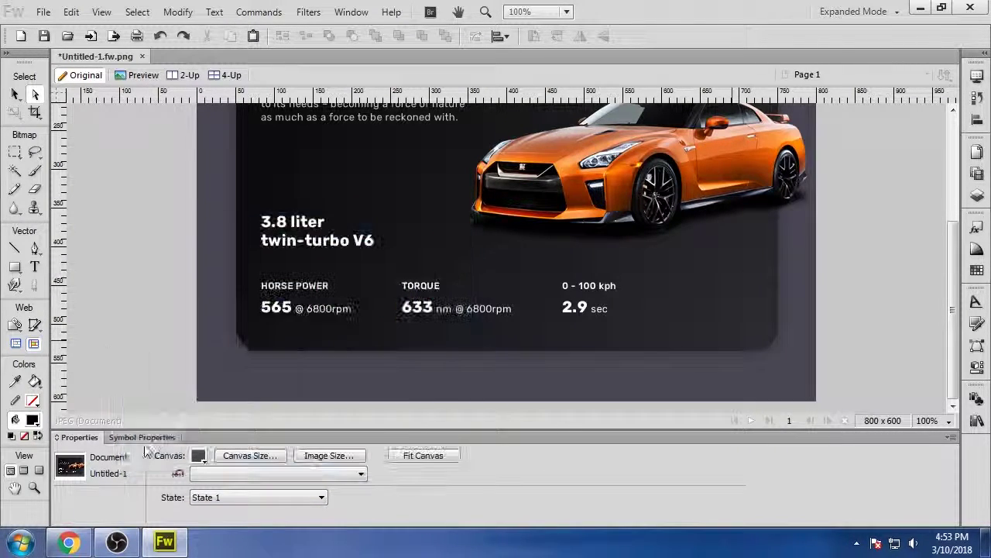
scroll(122, 364, "up", 5)
scroll(126, 362, "down", 3)
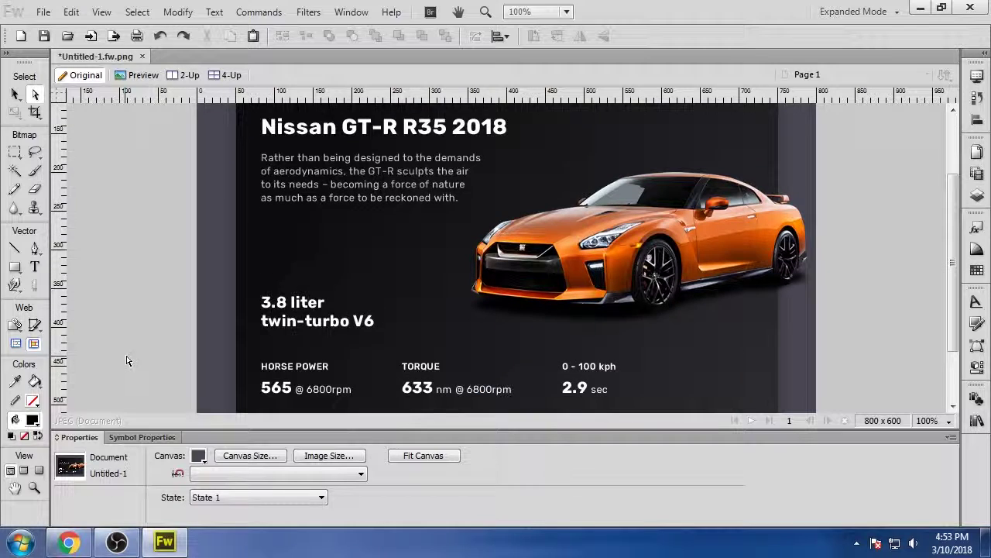
Try a near-black shade sampled from the card as the canvas colour
left_click(198, 456)
left_click(203, 234)
scroll(161, 347, "up", 3)
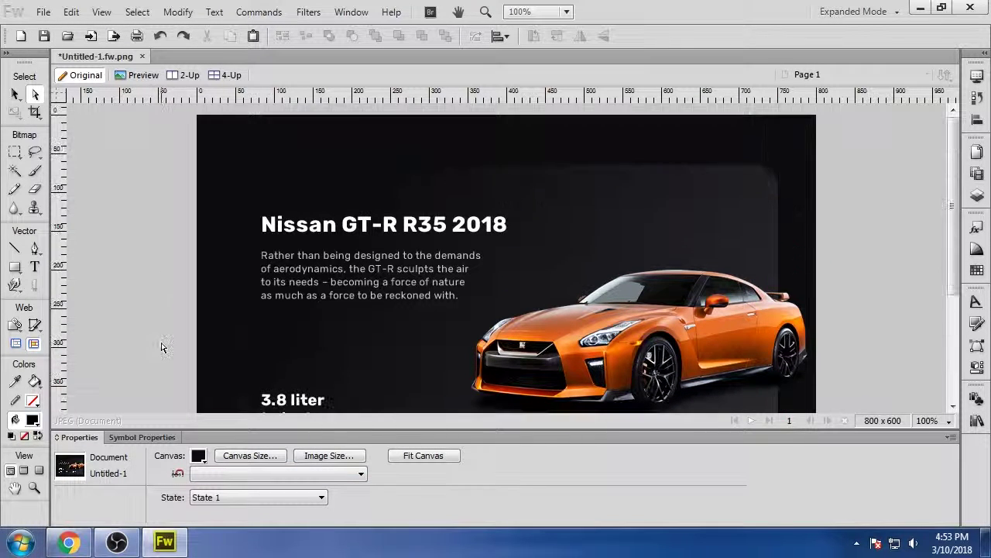
scroll(161, 347, "down", 1)
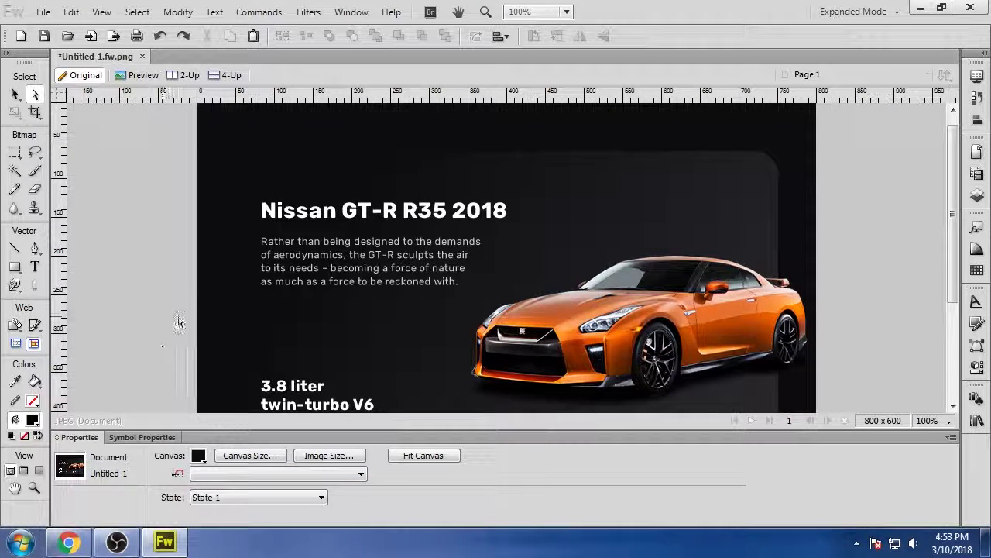
left_click(246, 325)
left_click(173, 455)
left_click(182, 409)
left_click(179, 364)
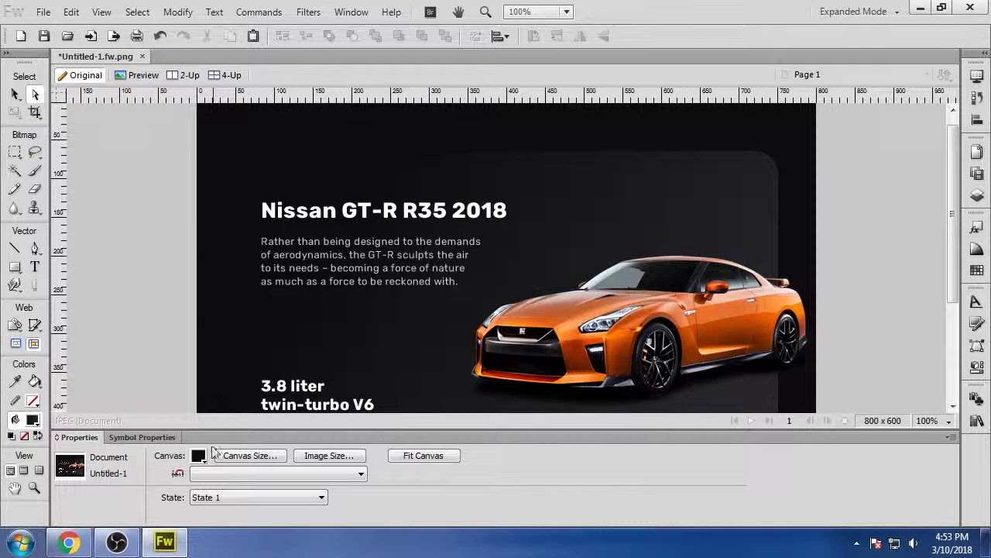
Try solid black as the canvas colour and check the entire card against it
left_click(198, 456)
left_click(216, 381)
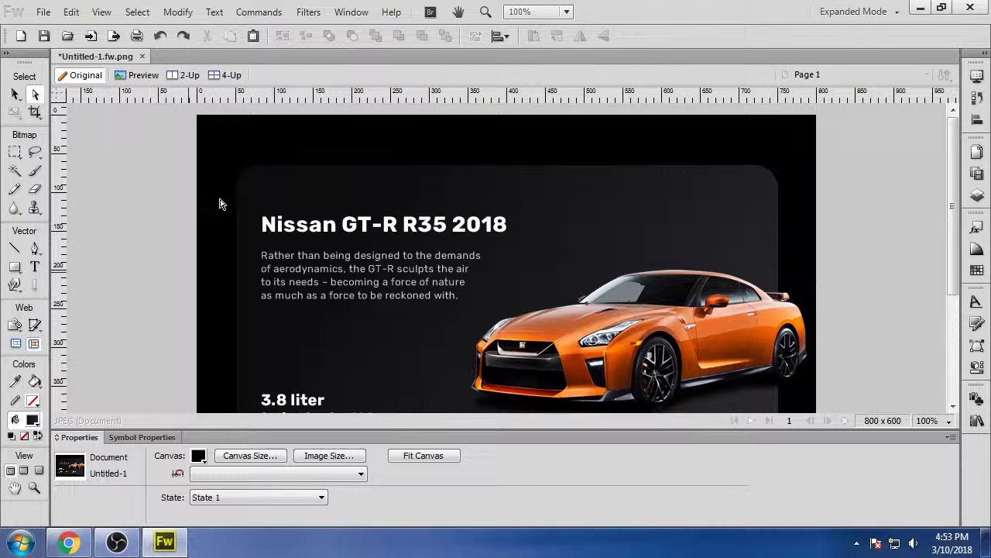
scroll(147, 269, "down", 5)
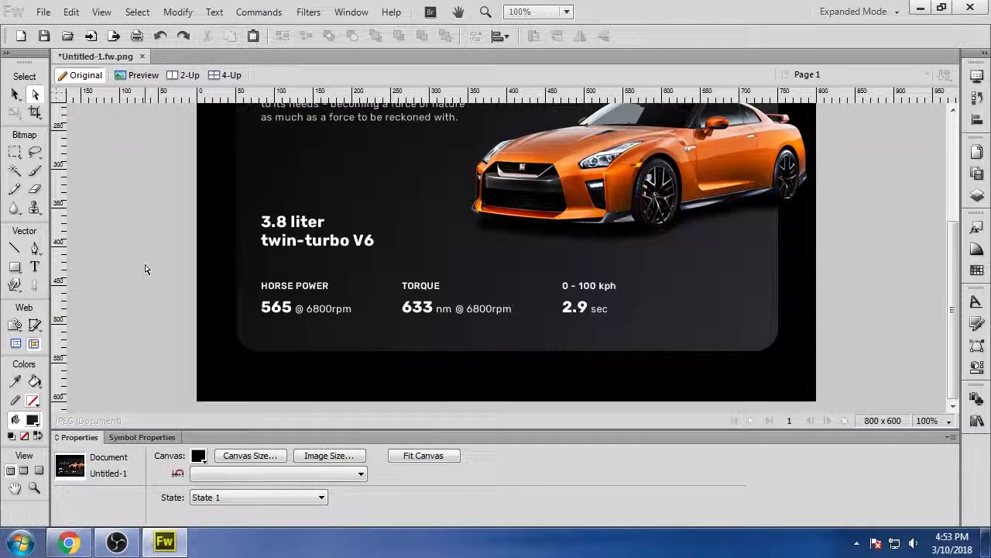
scroll(146, 272, "up", 5)
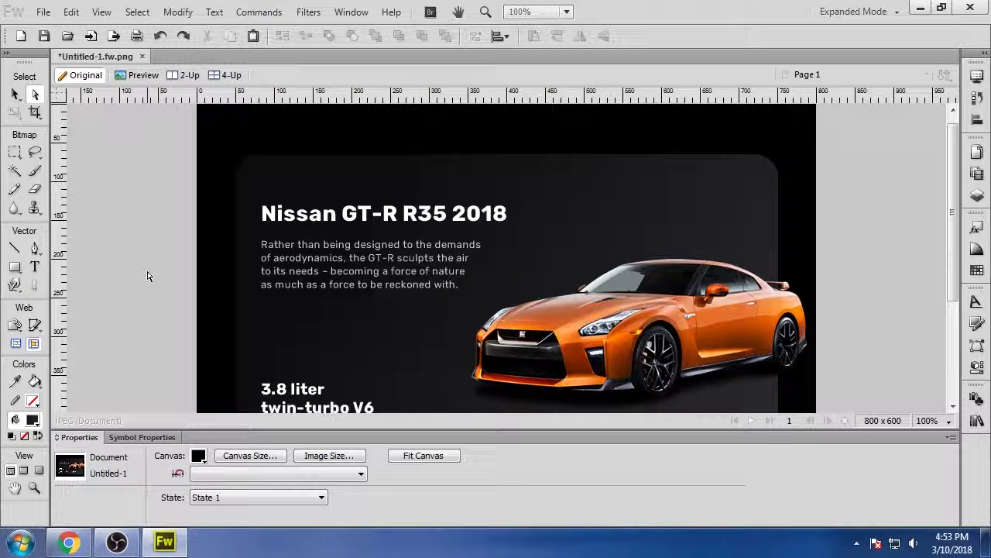
scroll(148, 275, "down", 5)
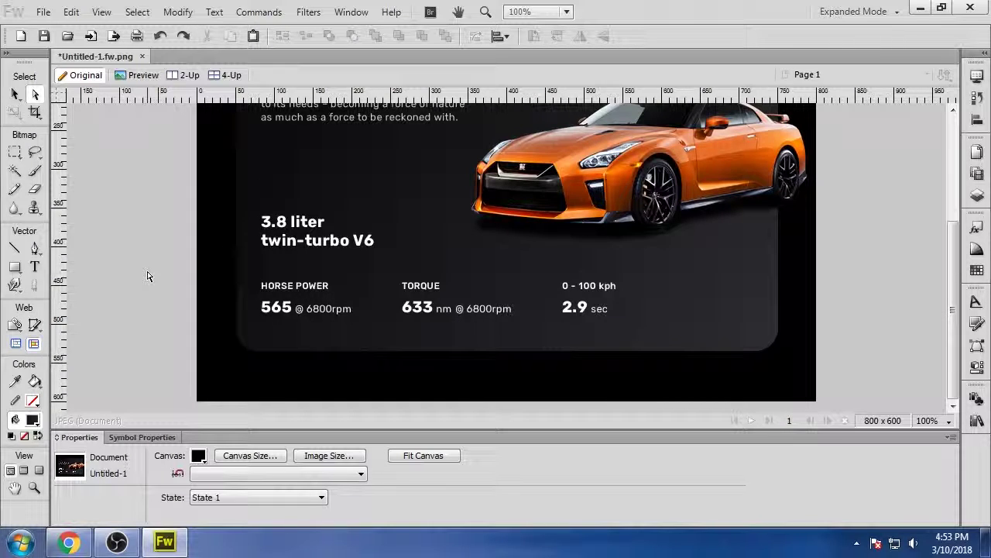
scroll(148, 276, "up", 5)
Return the canvas colour to white and try a very light grey as an alternative
left_click(198, 456)
left_click(205, 350)
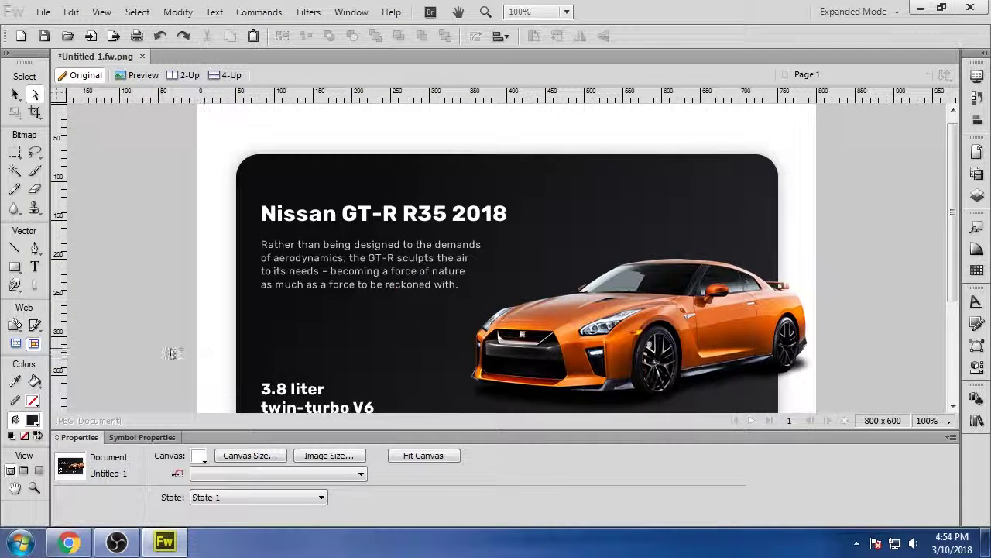
scroll(172, 353, "up", 1)
left_click(198, 456)
left_click(214, 354)
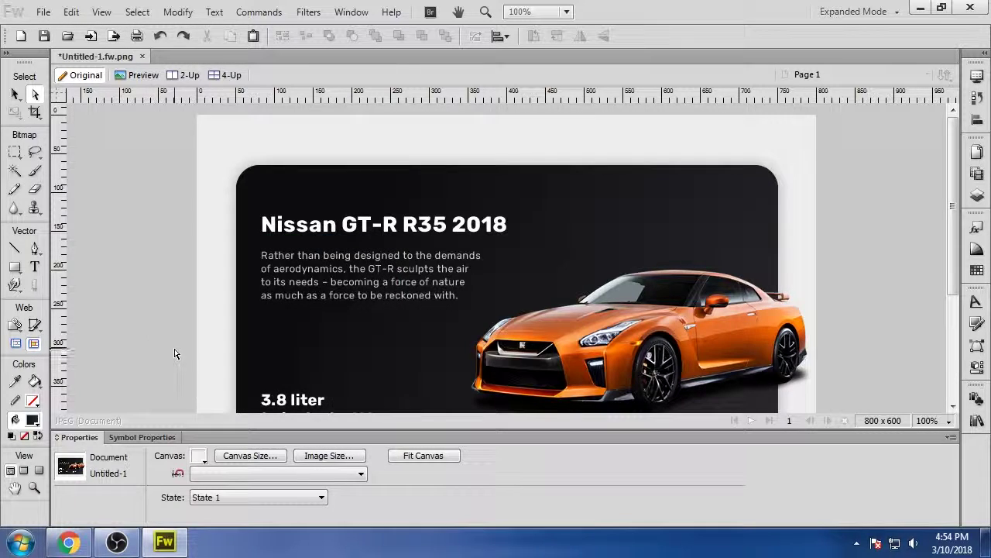
scroll(147, 356, "down", 5)
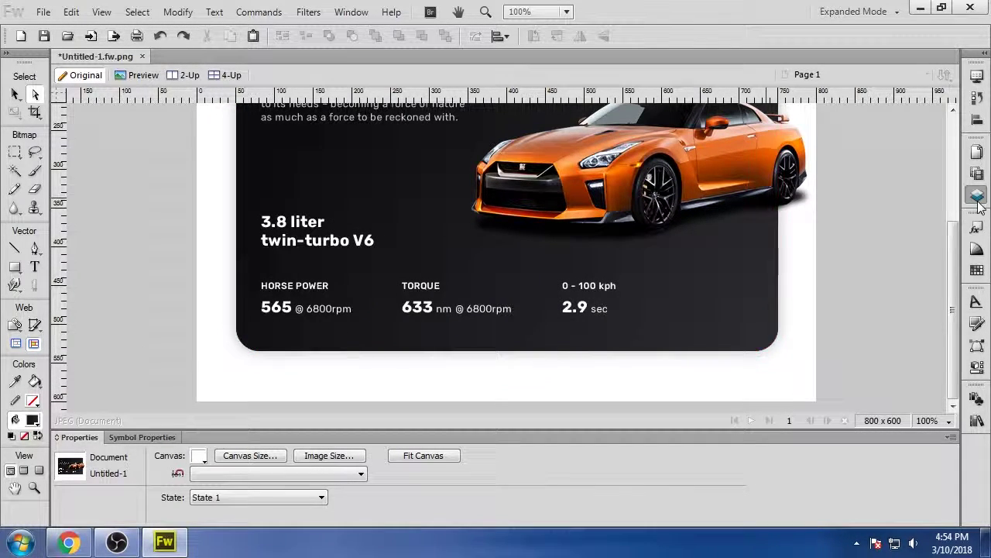
Set the black shadow shape behind the card to a feather amount of 22 and an opacity of 30
left_click(977, 197)
left_click(842, 350)
left_click_drag(281, 475, 284, 472)
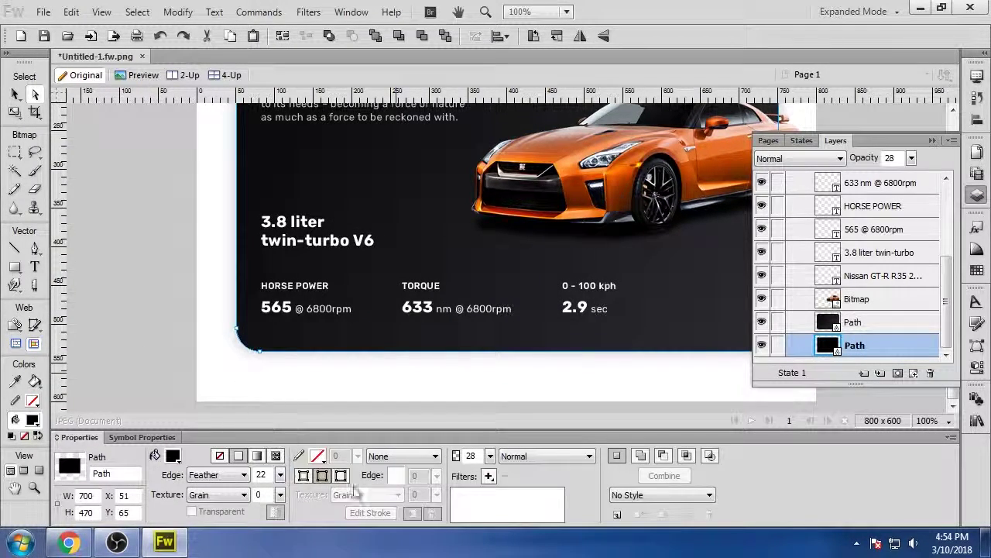
left_click(379, 397)
scroll(173, 343, "up", 4)
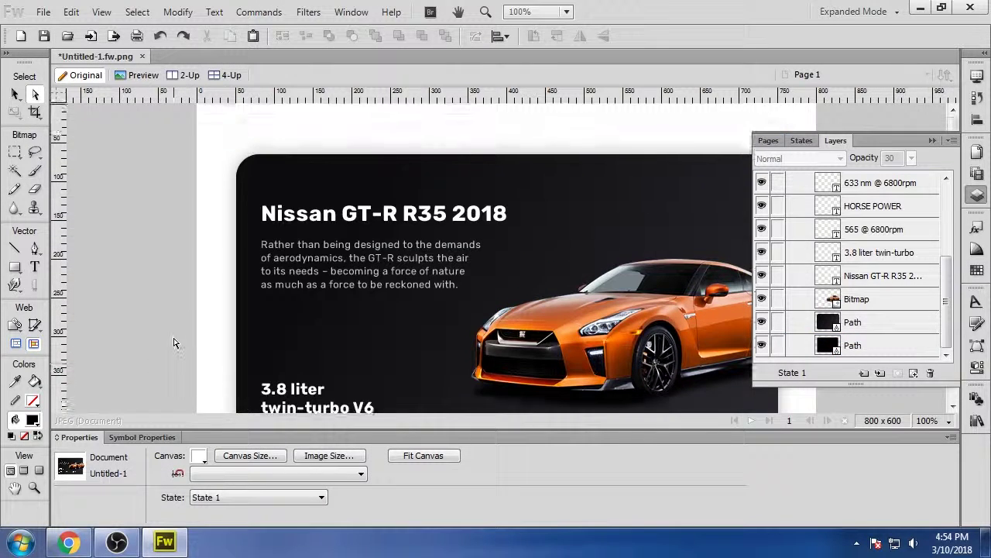
scroll(174, 343, "down", 4)
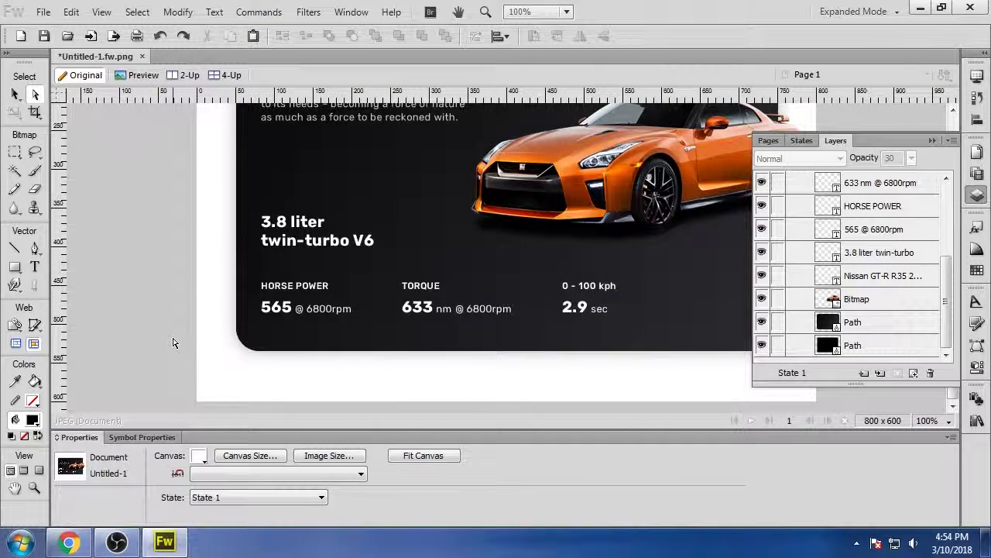
Try an opacity of 36 on the shadow shape and check the card's edges
left_click(860, 346)
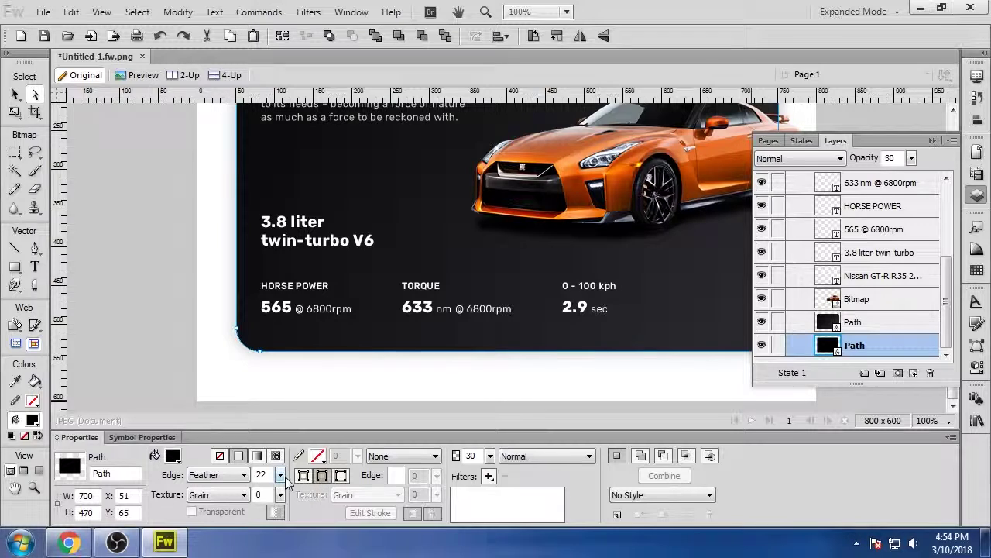
left_click_drag(490, 455, 496, 457)
left_click(447, 389)
scroll(152, 353, "up", 4)
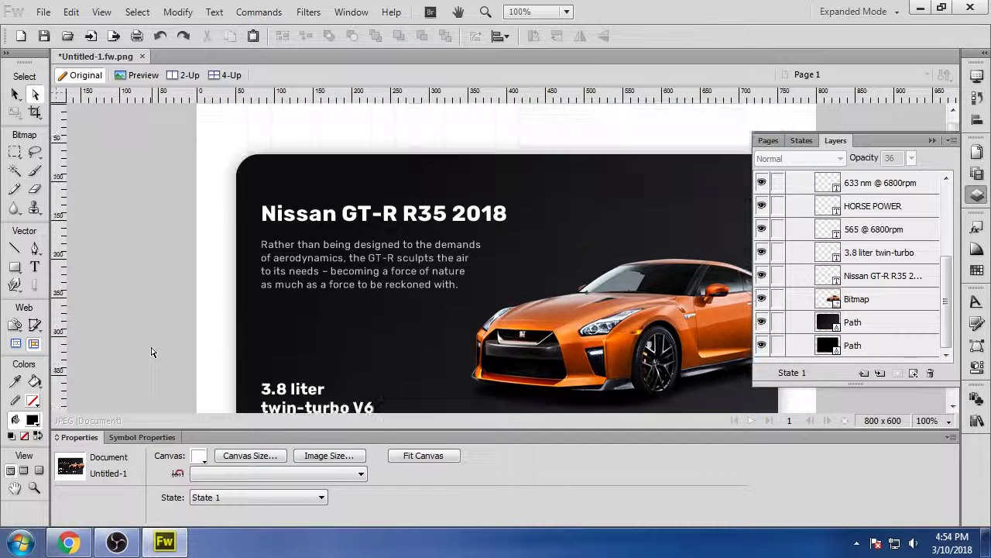
scroll(152, 353, "down", 4)
Set the shadow shape's opacity to 34 and check the shadow around the card
left_click(860, 346)
left_click_drag(494, 456, 489, 460)
left_click(178, 317)
scroll(178, 321, "up", 3)
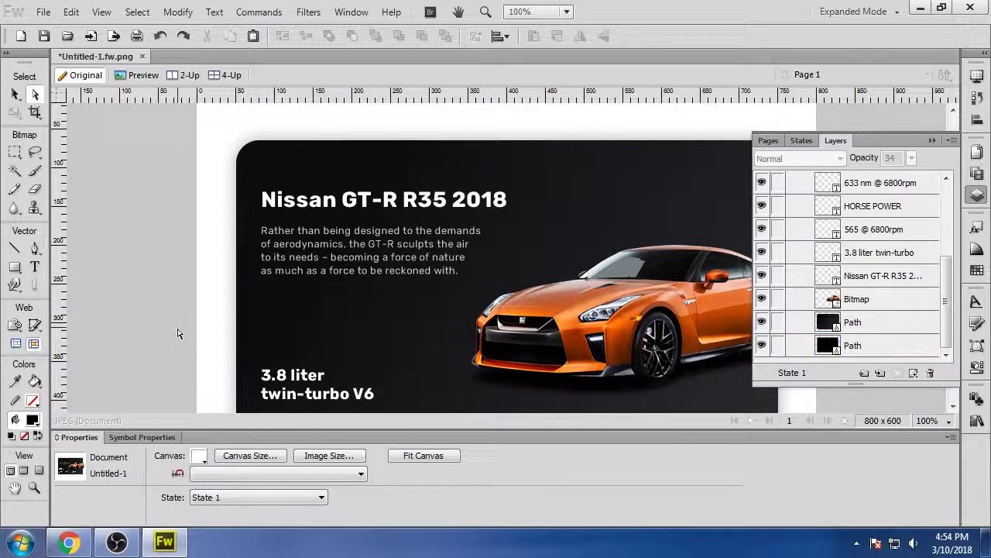
left_click(977, 195)
scroll(865, 269, "down", 4)
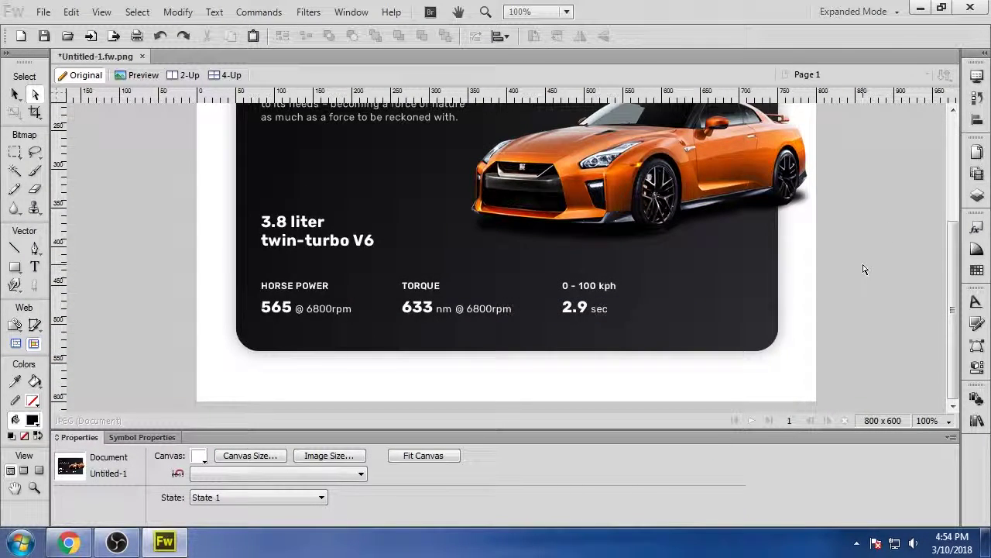
Correct the engine speed in the torque specification so it reads 633 nm @ 3600rpm
double_click(472, 308)
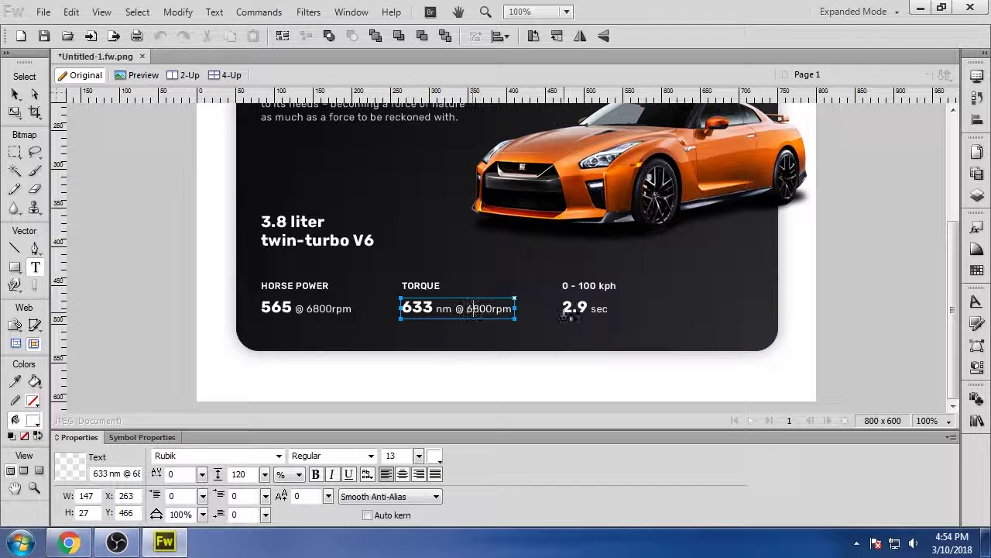
key("BackSpace")
type("3")
left_click(892, 360)
Review the whole card from title to specifications, including the corrected torque text and the rounded panel
scroll(892, 361, "up", 3)
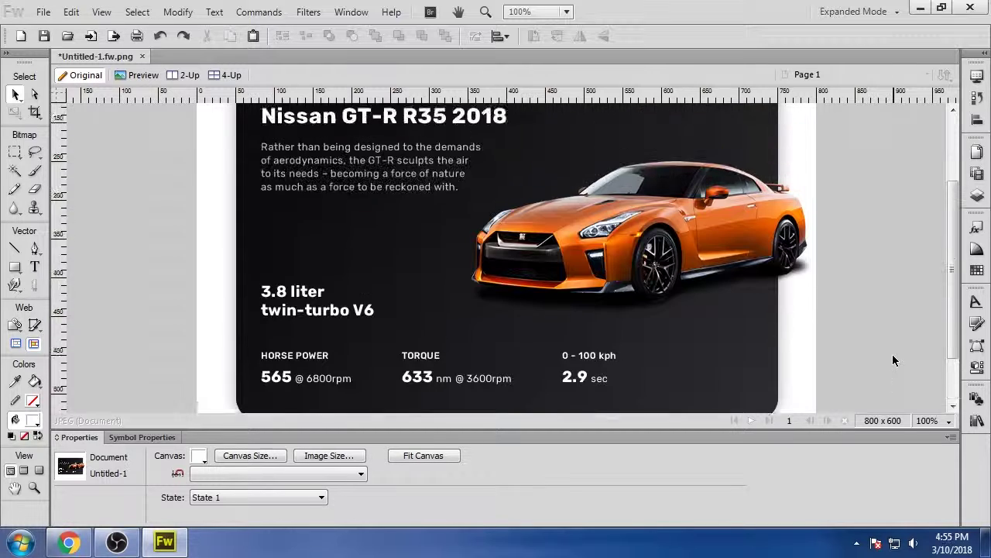
scroll(892, 357, "up", 3)
scroll(892, 359, "down", 2)
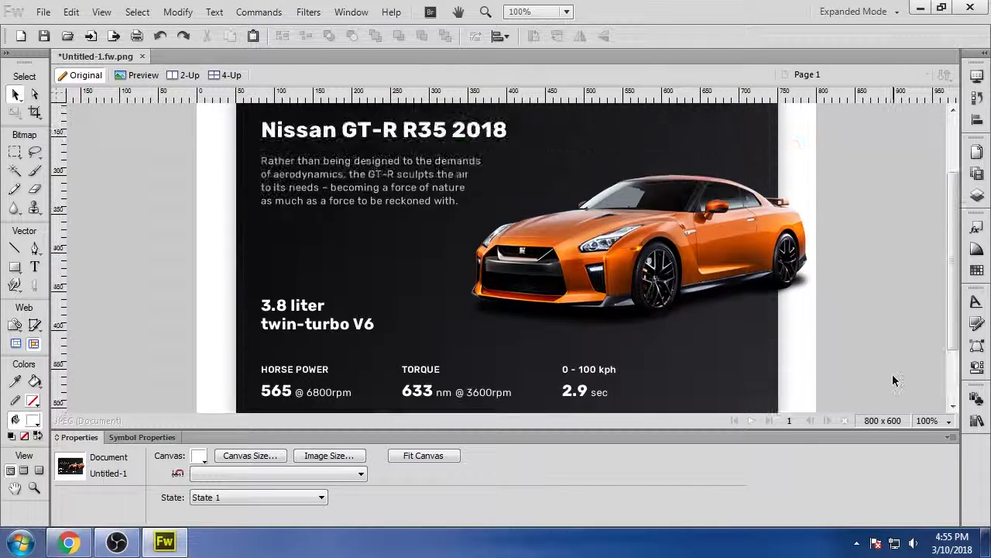
scroll(893, 379, "up", 3)
left_click(591, 243)
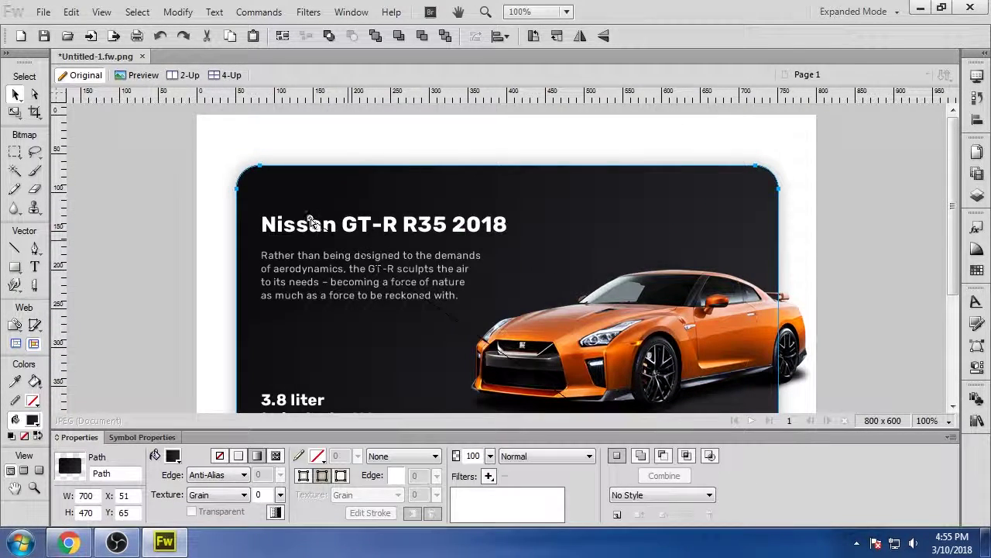
scroll(325, 224, "down", 5)
left_click(937, 366)
scroll(937, 364, "up", 6)
scroll(938, 364, "down", 5)
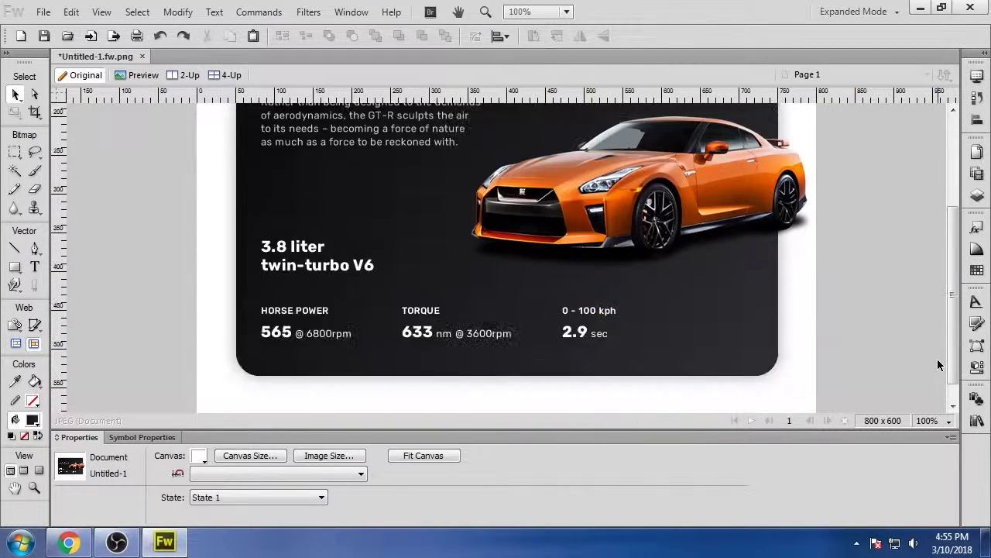
Save the document to the Desktop as GTR night in Fireworks PNG format
key("ctrl+s")
type("GTR")
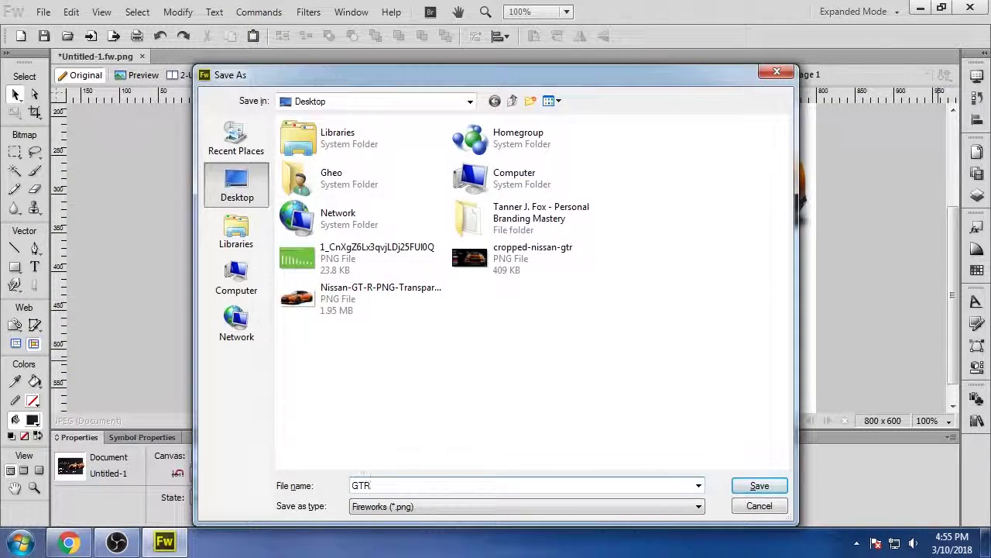
type(" night")
key("Return")
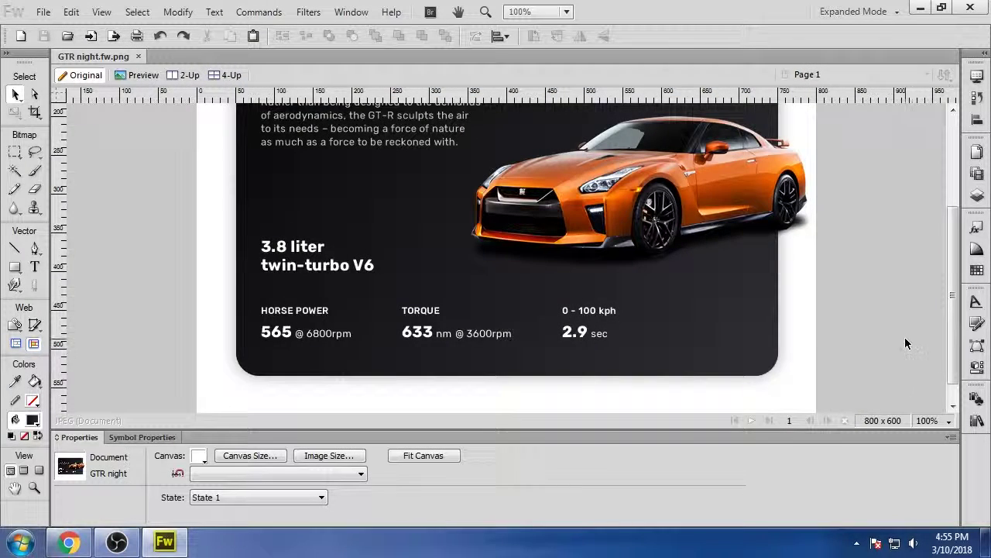
Examine the saved design once more, covering the background panel, car image, specifications and soft shadow
scroll(908, 343, "up", 3)
scroll(906, 342, "down", 5)
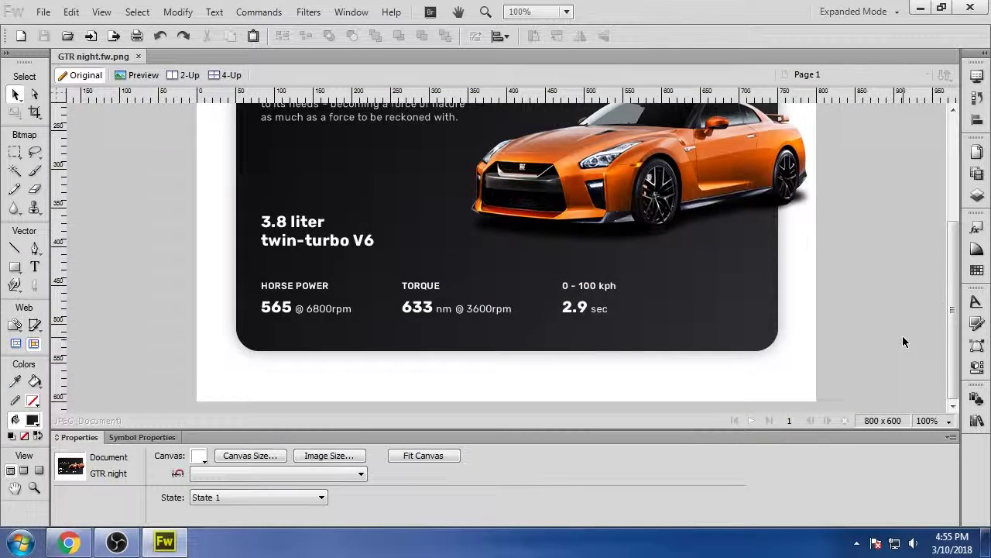
scroll(903, 342, "up", 2)
scroll(903, 341, "down", 3)
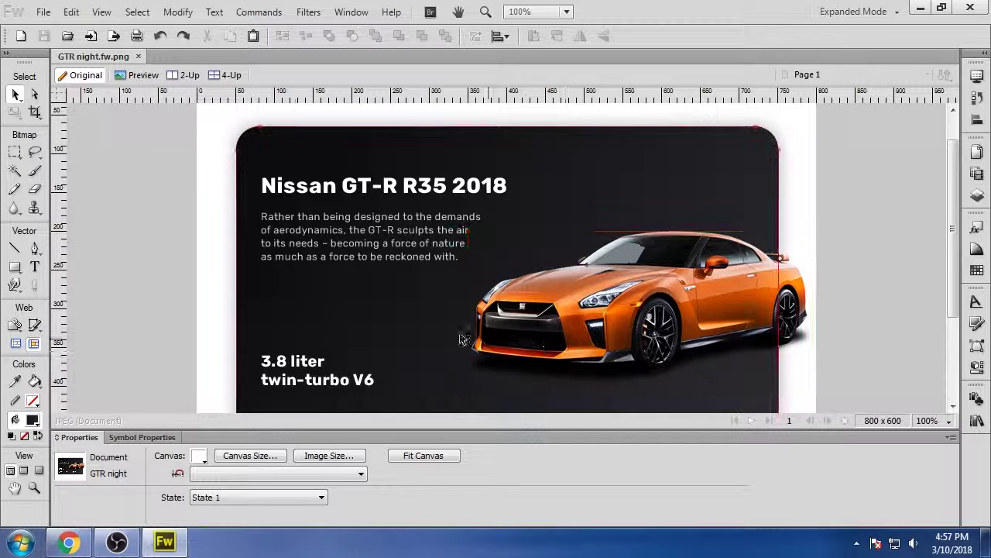
scroll(205, 317, "down", 1)
scroll(203, 317, "down", 1)
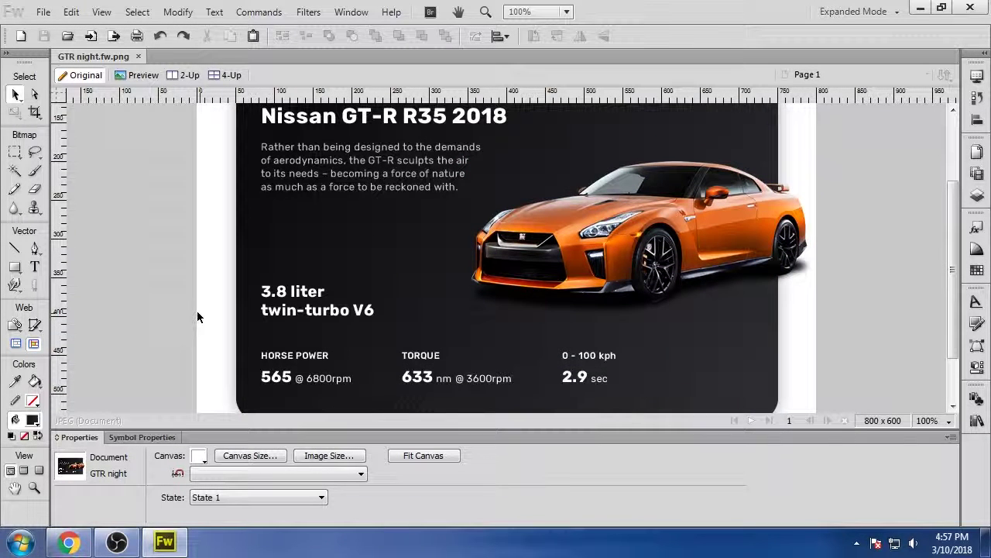
scroll(197, 312, "down", 2)
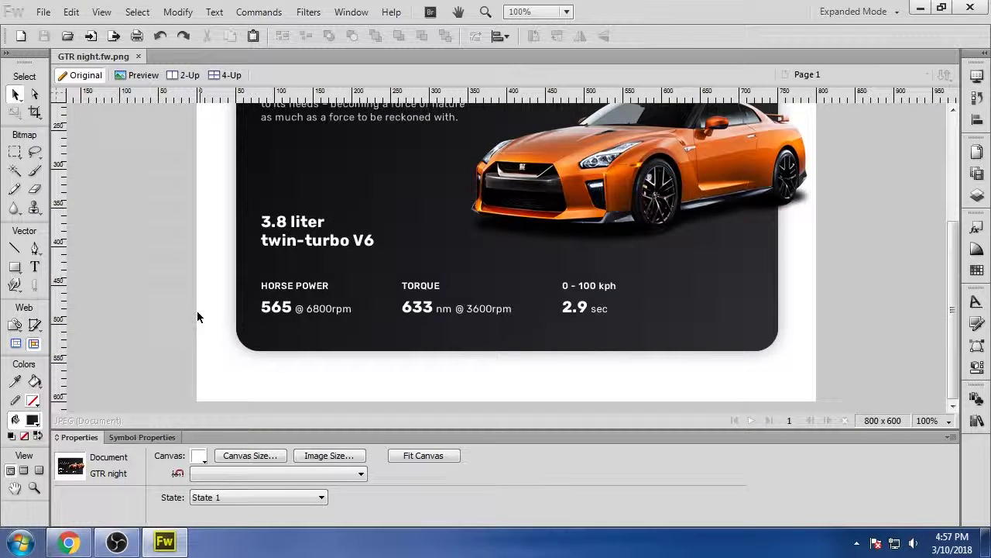
scroll(197, 316, "up", 2)
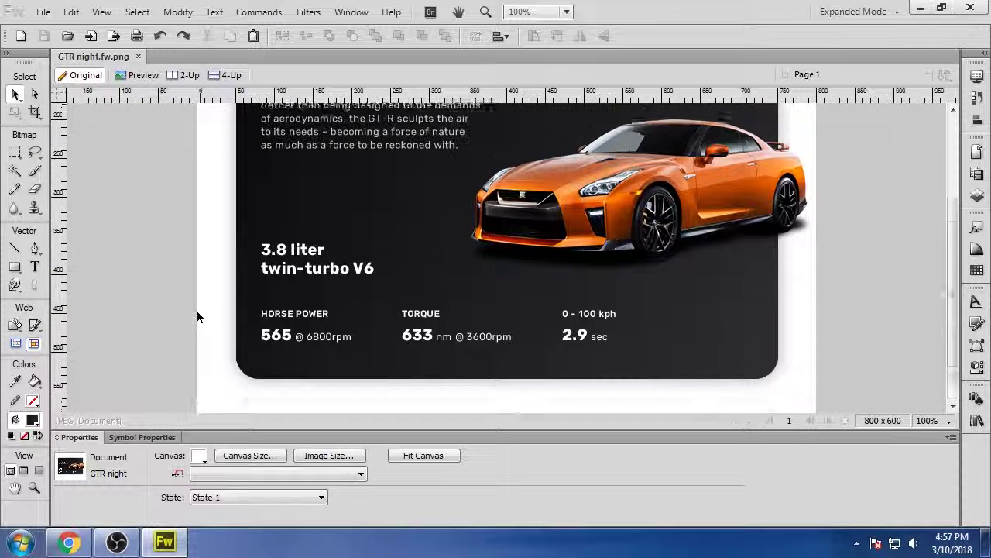
scroll(197, 317, "up", 3)
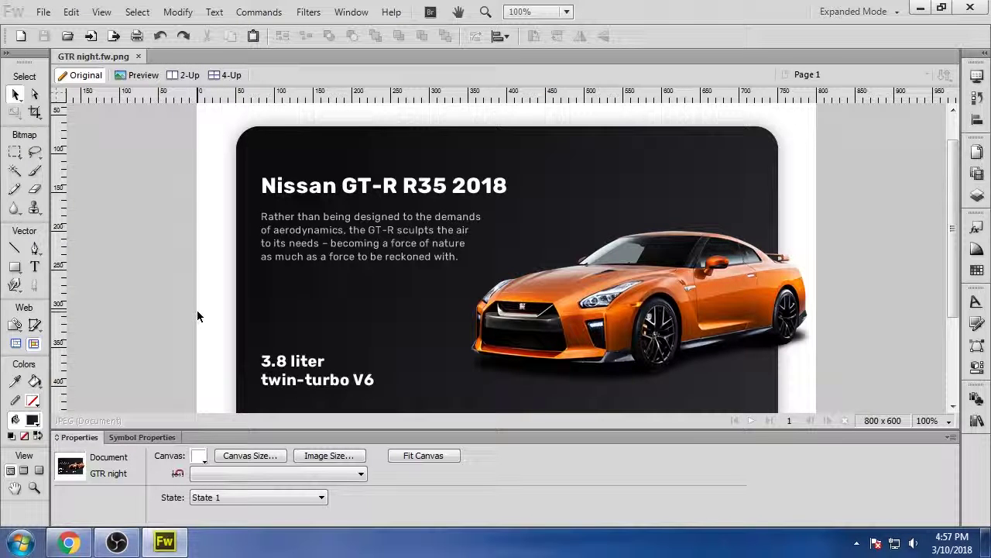
left_click(273, 149)
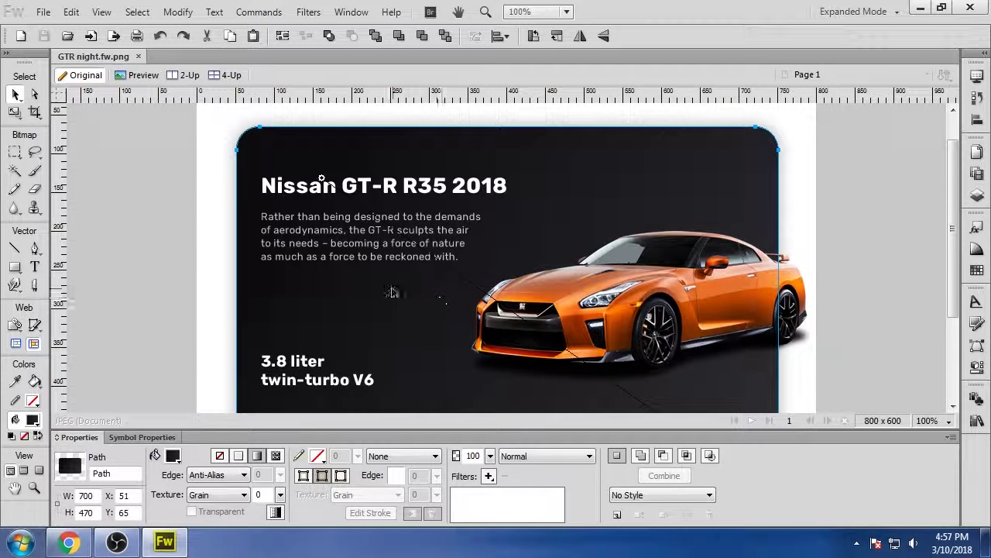
left_click(905, 298)
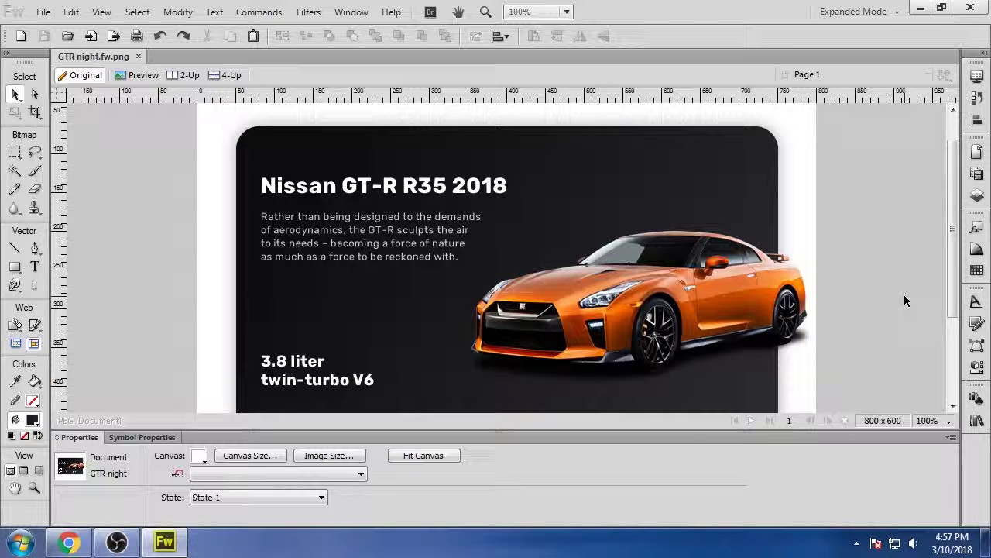
Look over the finished card from the title and description down to the horse power, torque and 0 - 100 kph specifications
scroll(905, 300, "up", 1)
scroll(903, 300, "down", 2)
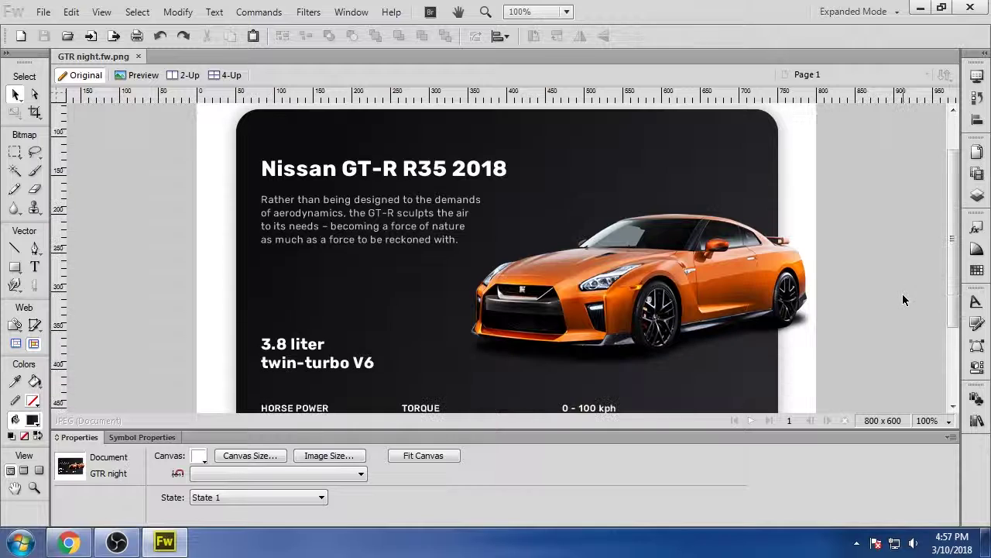
scroll(903, 300, "up", 1)
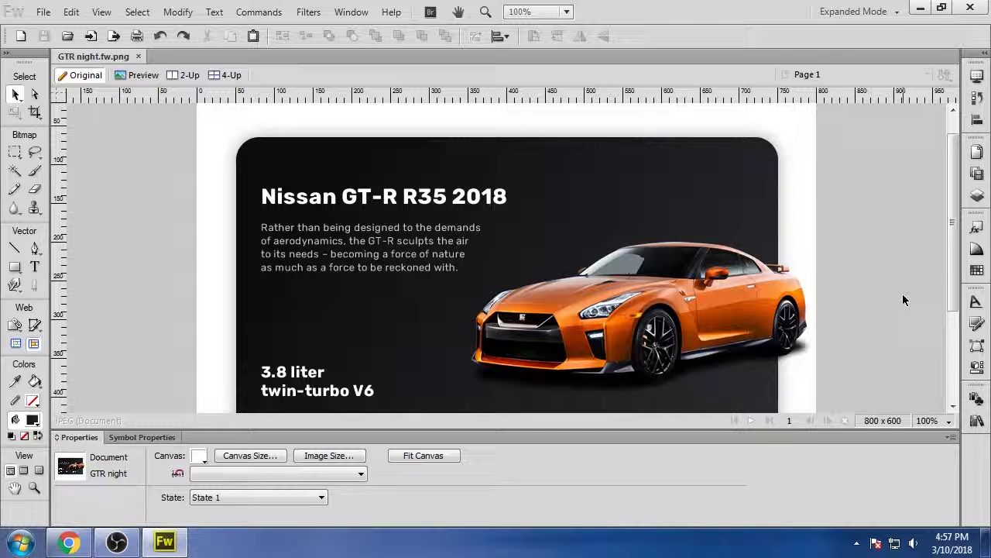
scroll(903, 300, "down", 3)
scroll(903, 300, "up", 2)
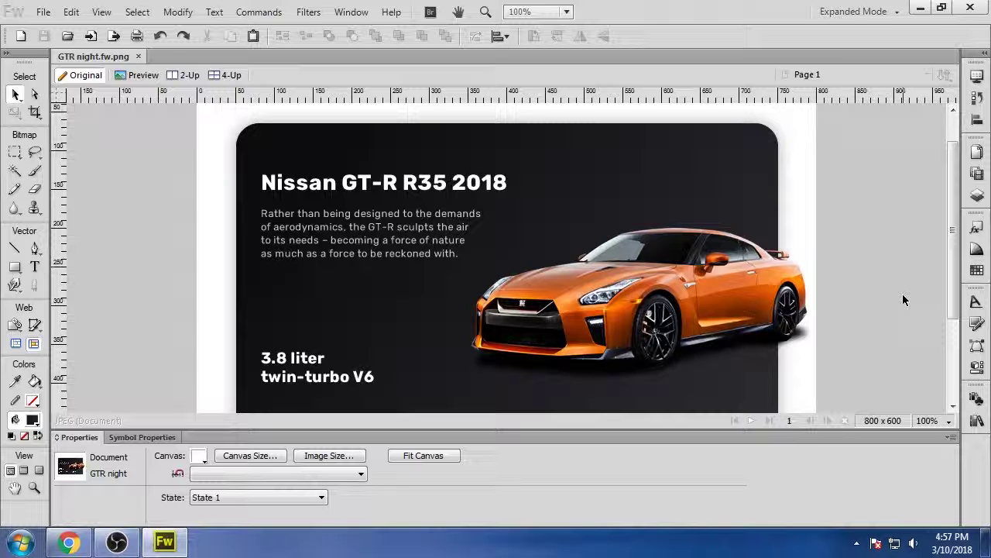
scroll(903, 300, "down", 1)
scroll(903, 300, "up", 1)
scroll(903, 300, "down", 2)
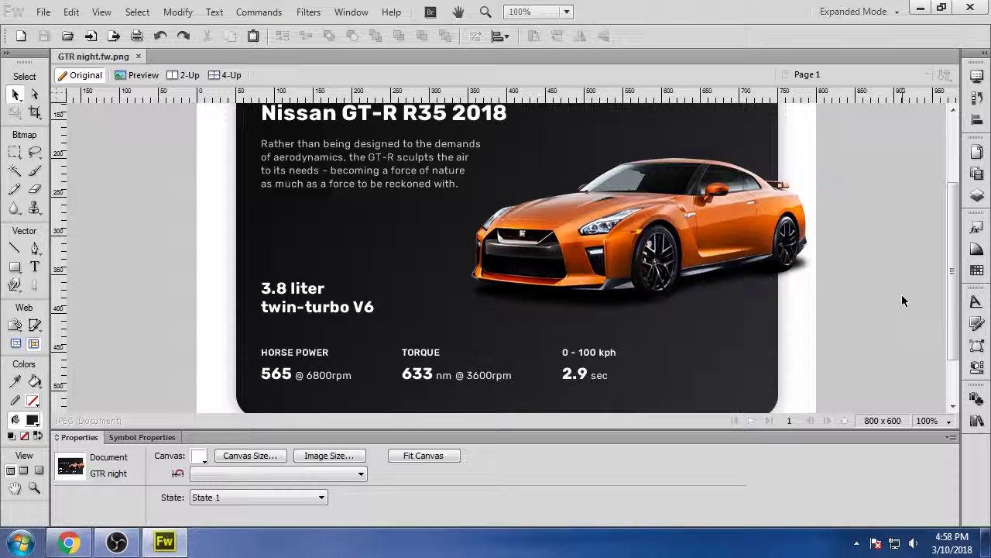
left_click(630, 246)
left_click(901, 288)
scroll(892, 304, "up", 1)
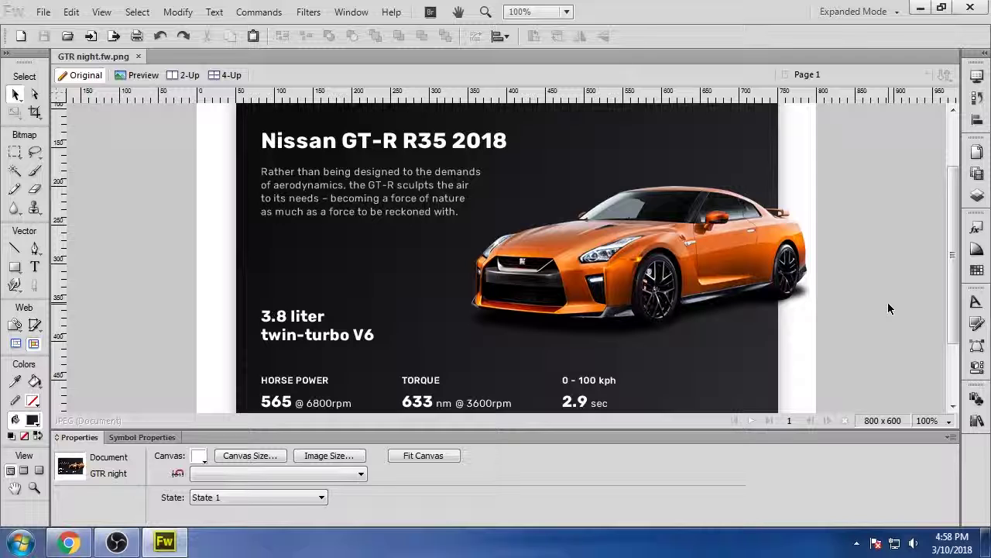
scroll(889, 308, "down", 3)
scroll(889, 308, "down", 1)
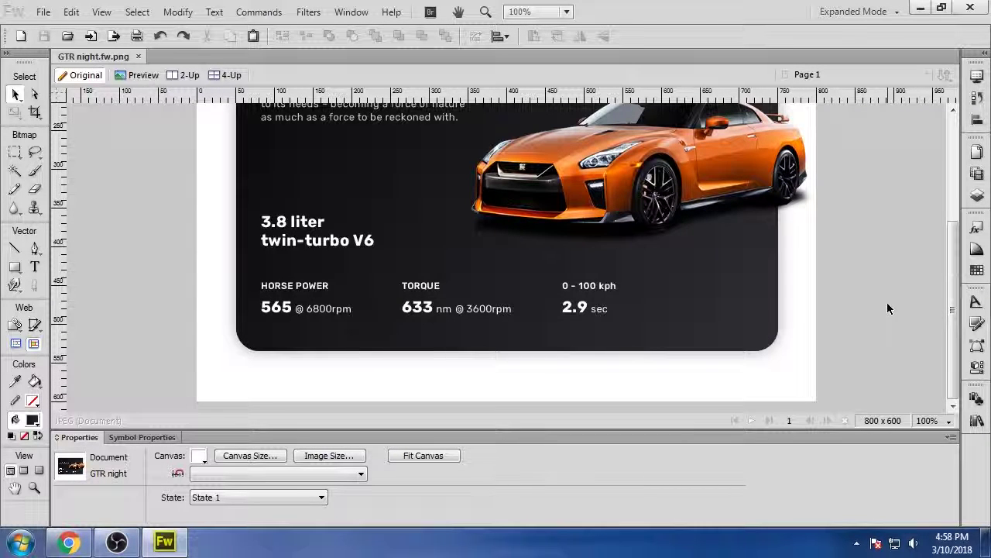
scroll(889, 309, "up", 7)
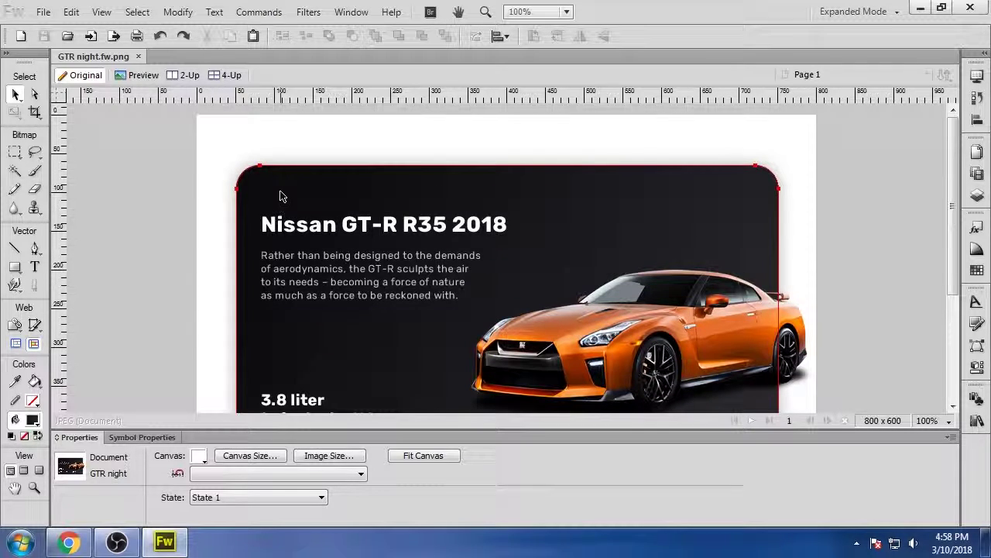
left_click_drag(204, 145, 877, 363)
scroll(888, 324, "down", 6)
left_click(872, 357)
scroll(863, 351, "up", 5)
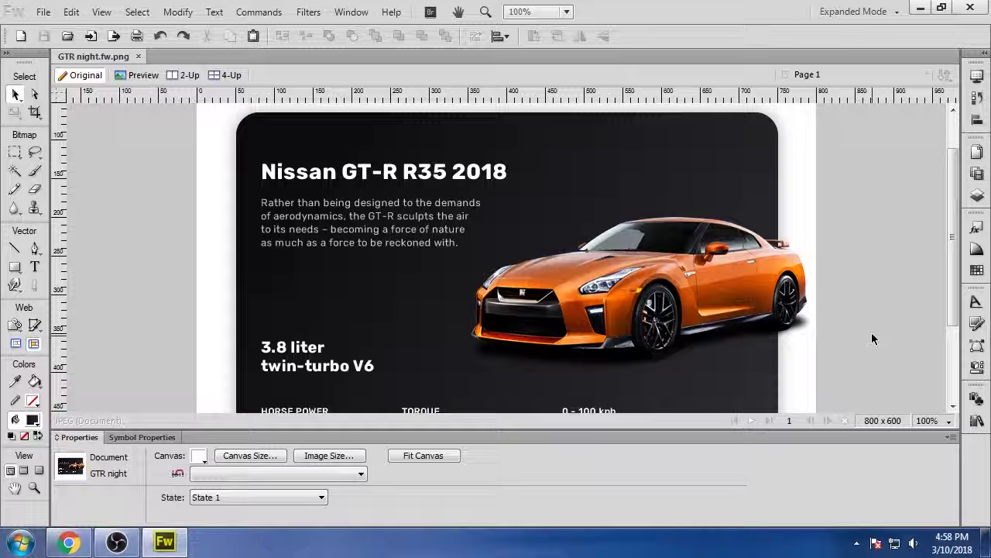
scroll(873, 339, "up", 1)
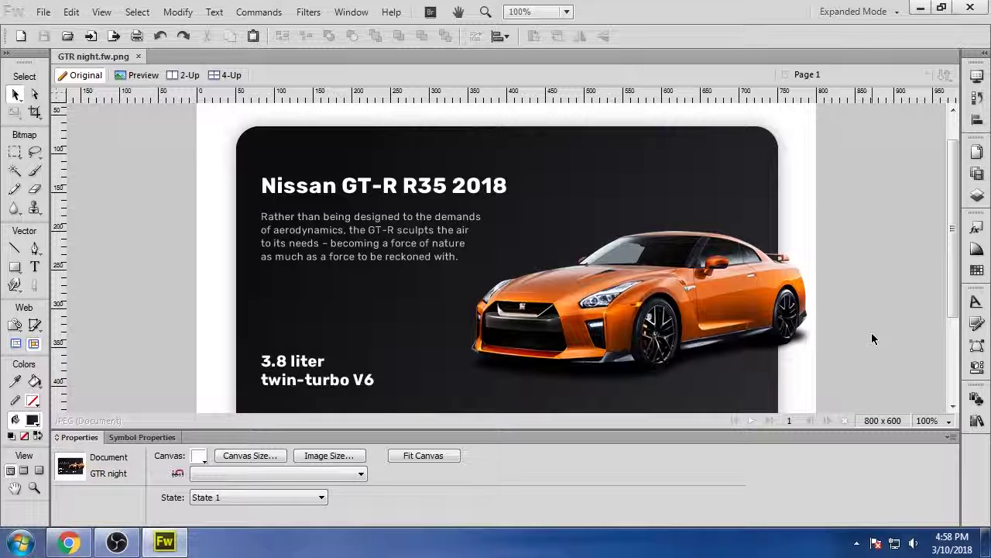
scroll(872, 338, "up", 2)
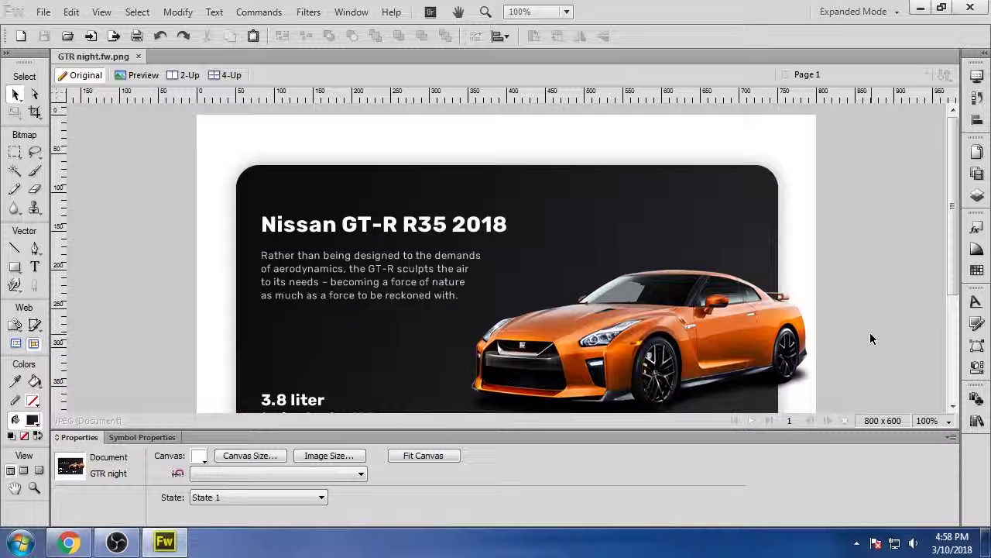